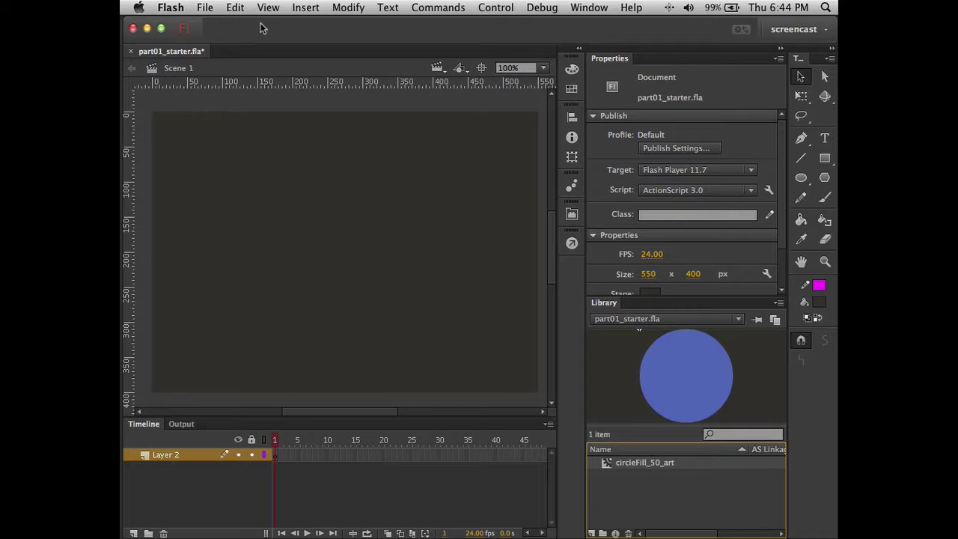
pyautogui.click(301, 9)
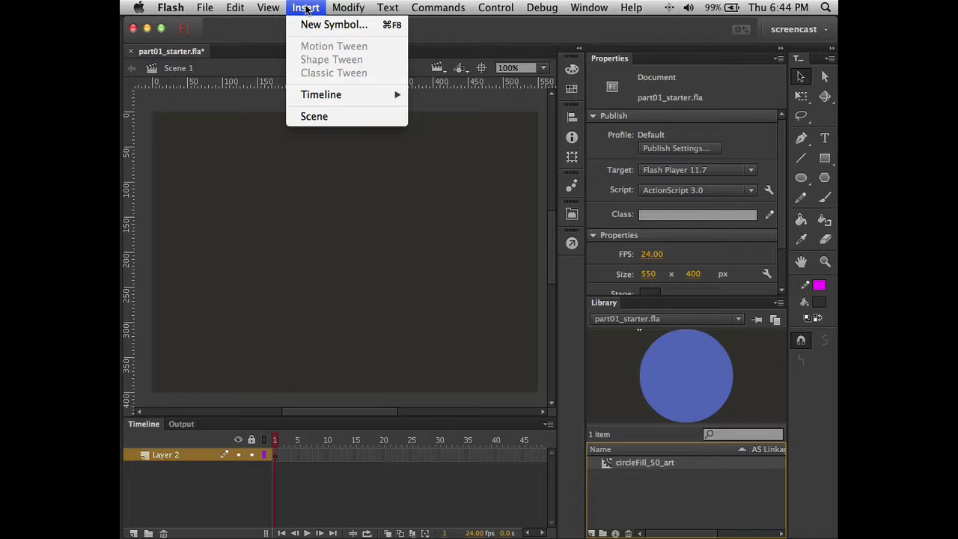
pyautogui.click(307, 9)
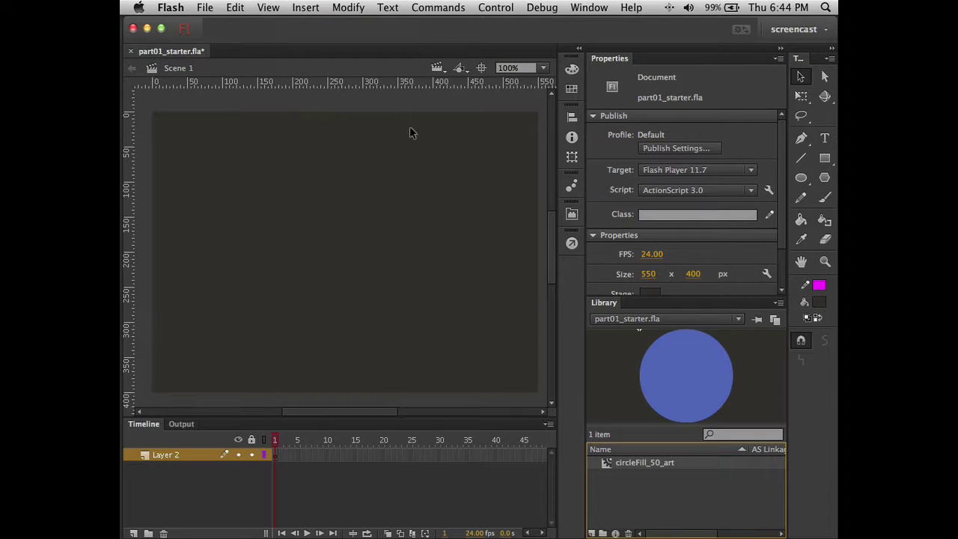
# Place an instance of circleFill_50_art on the stage and position it at X 0, Y 200.
pyautogui.moveTo(664, 378); pyautogui.dragTo(222, 277)
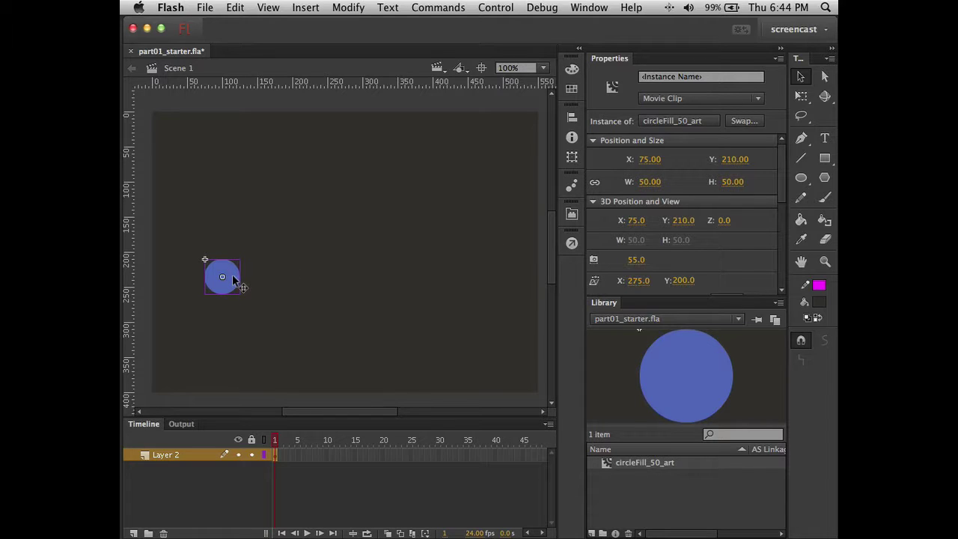
pyautogui.click(650, 160)
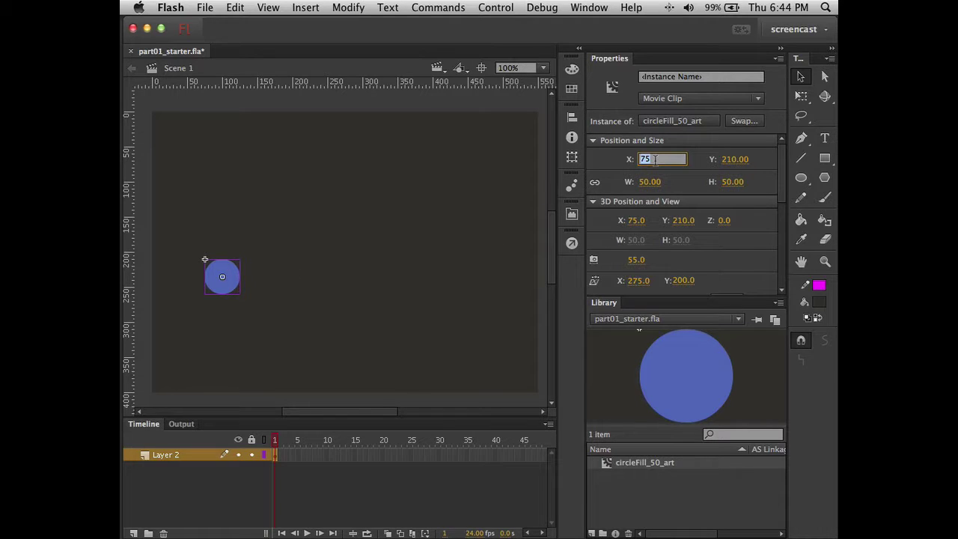
pyautogui.write('0')
pyautogui.press('Tab')
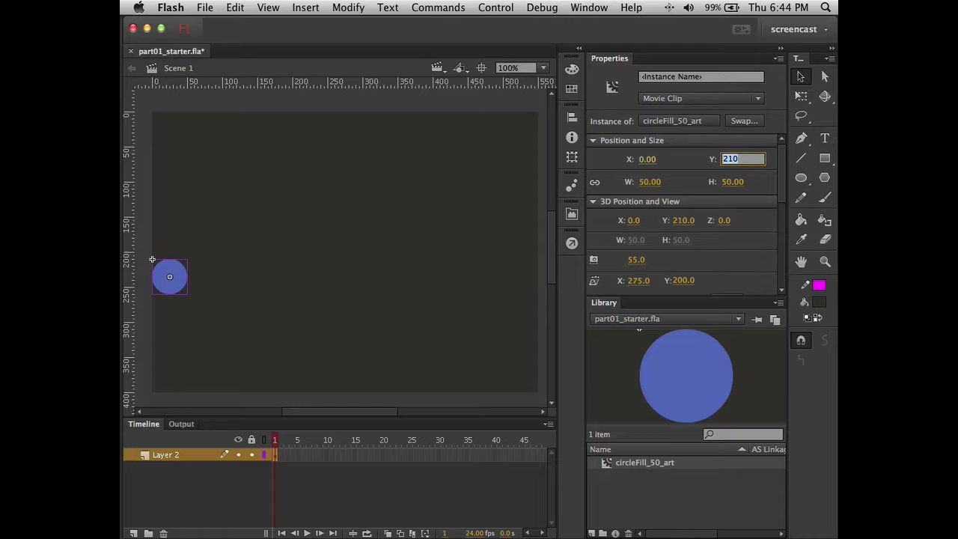
pyautogui.write('200')
pyautogui.press('Tab')
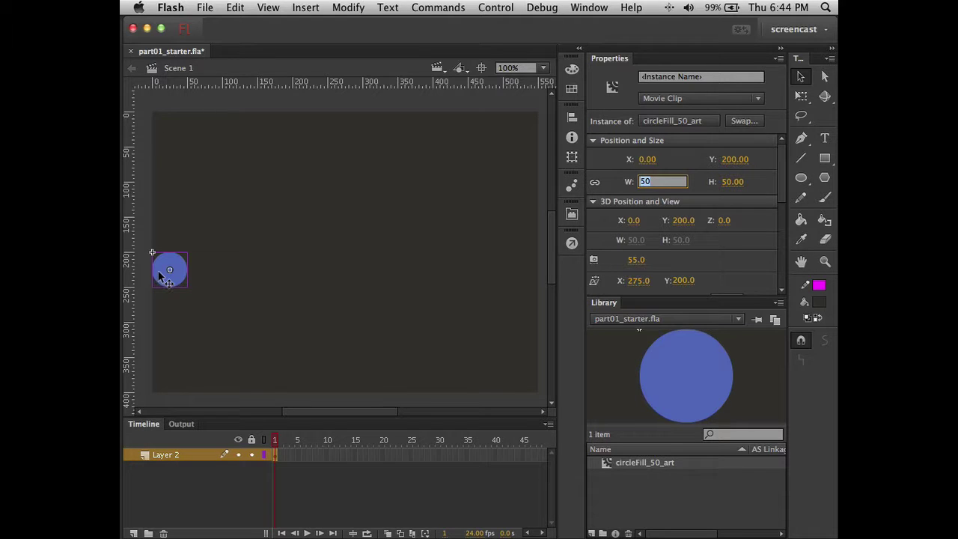
# Convert the circle instance into a movie clip symbol named circleFill_bounce.
pyautogui.rightClick(158, 275)
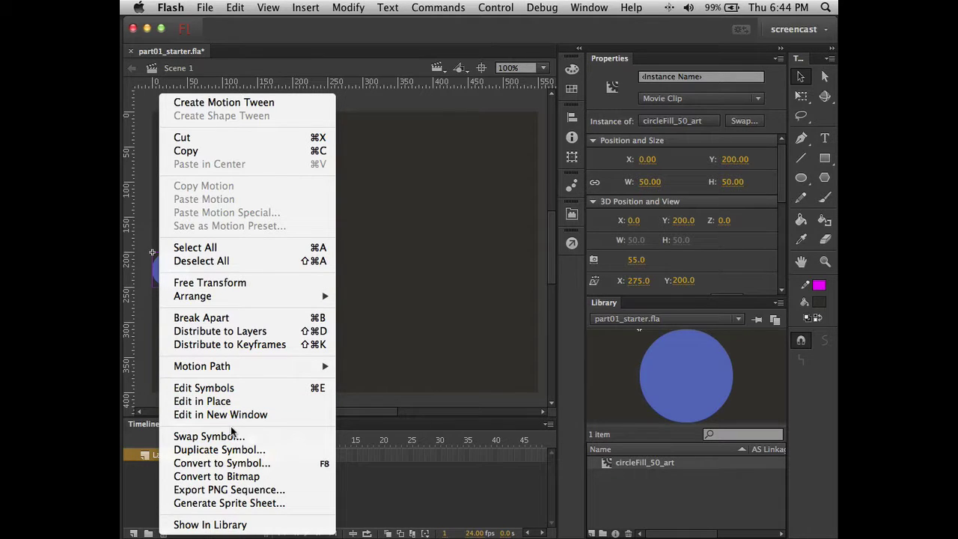
pyautogui.click(231, 465)
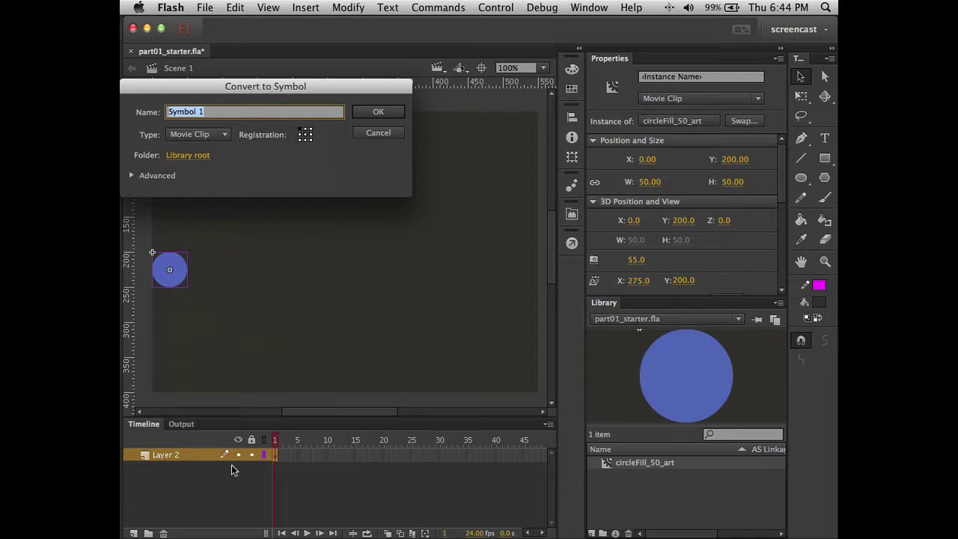
pyautogui.write('circleFill_bounce')
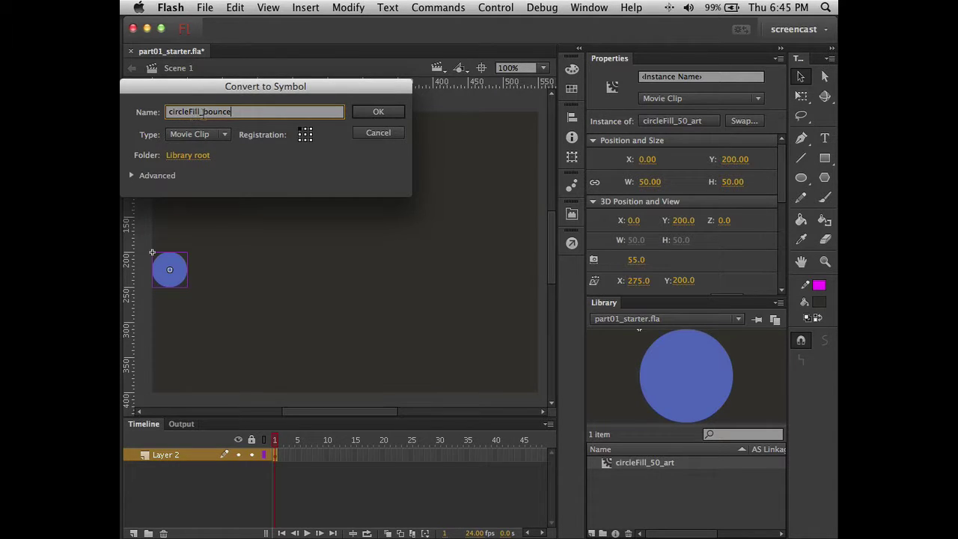
pyautogui.click(370, 113)
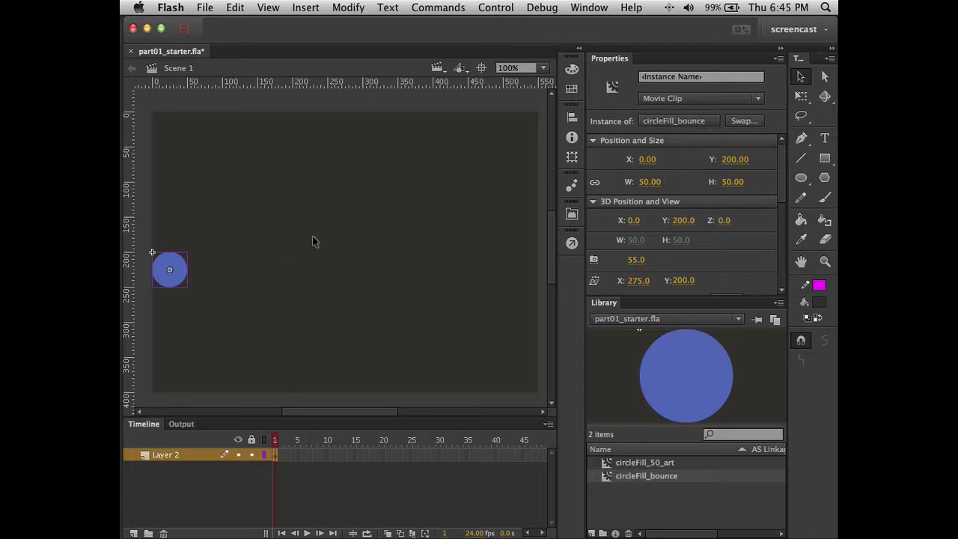
# Edit the circleFill_bounce symbol in place and add keyframes at frames 18 and 36 of its layer.
pyautogui.doubleClick(184, 277)
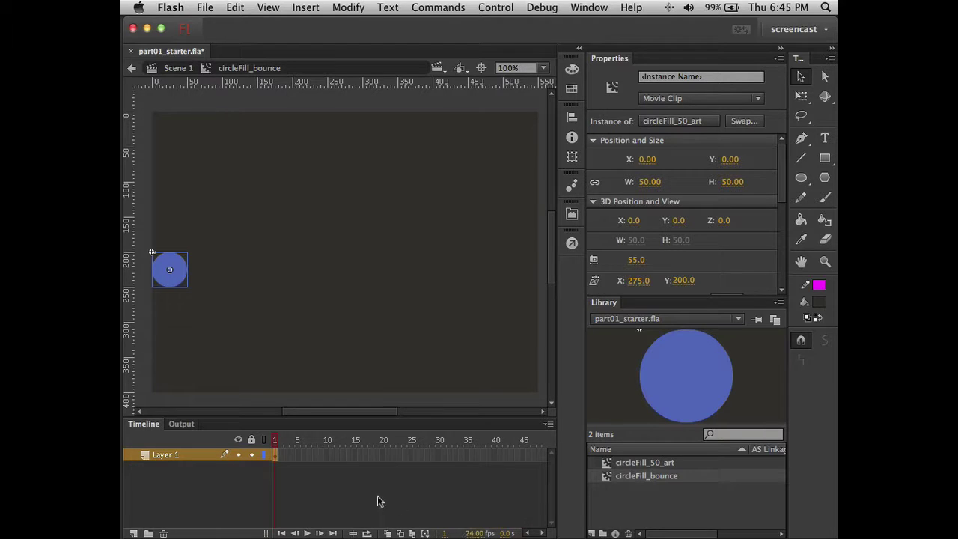
pyautogui.click(369, 455)
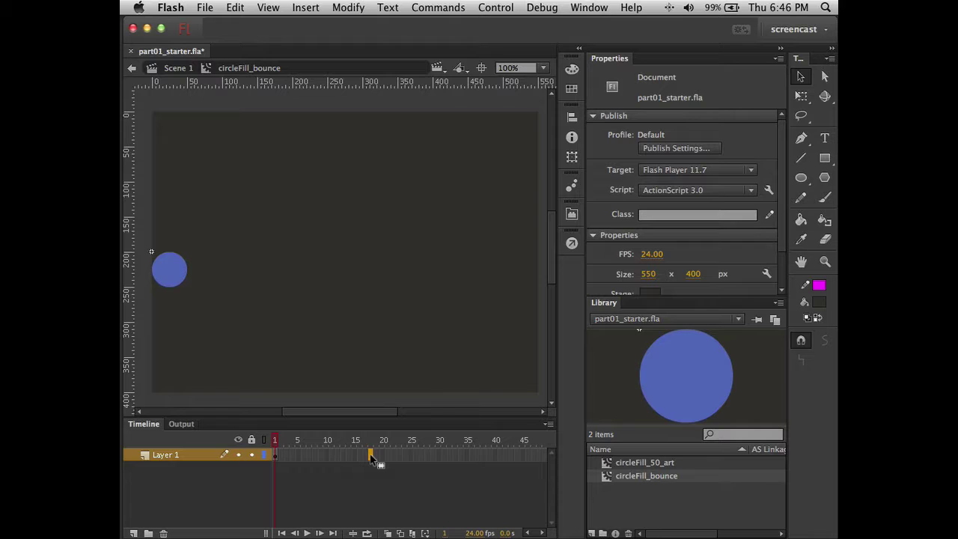
pyautogui.press('F5')
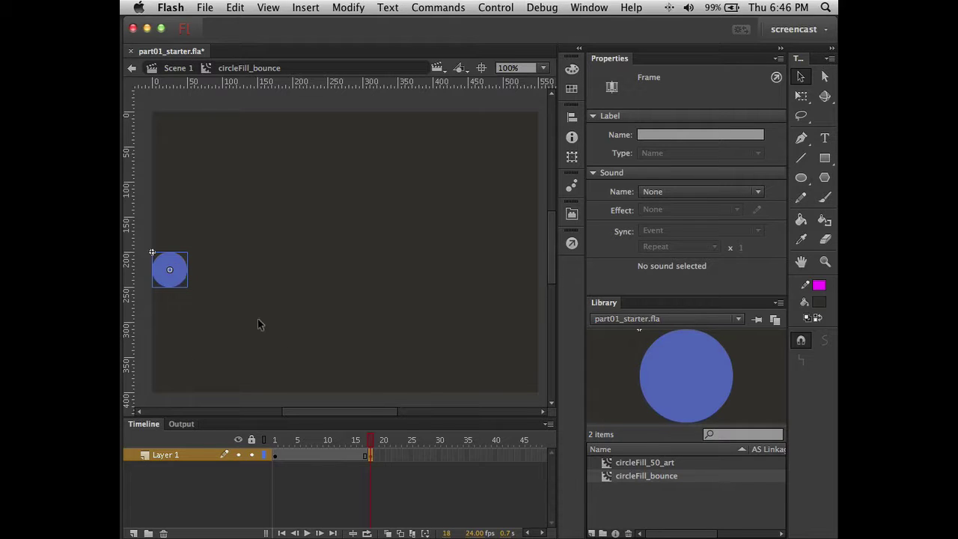
pyautogui.click(470, 454)
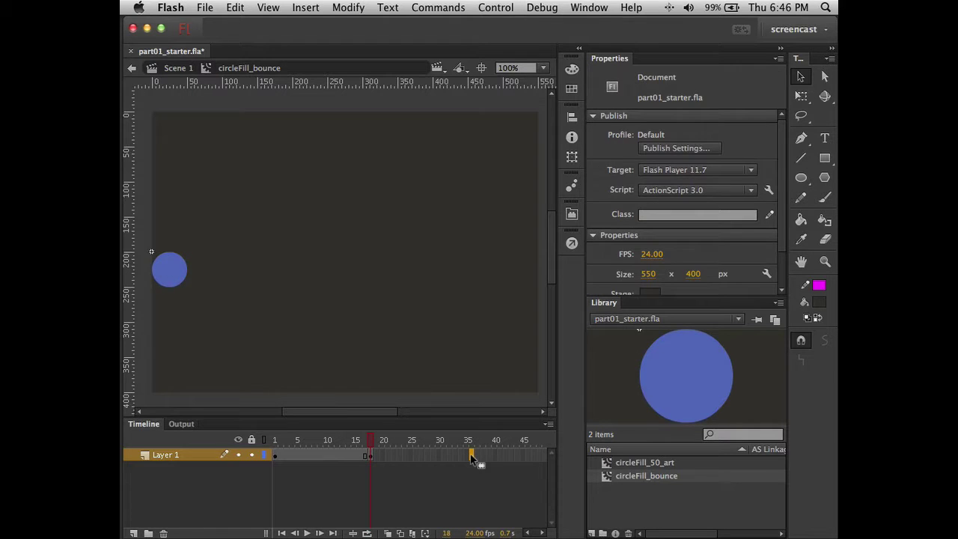
pyautogui.press('F5')
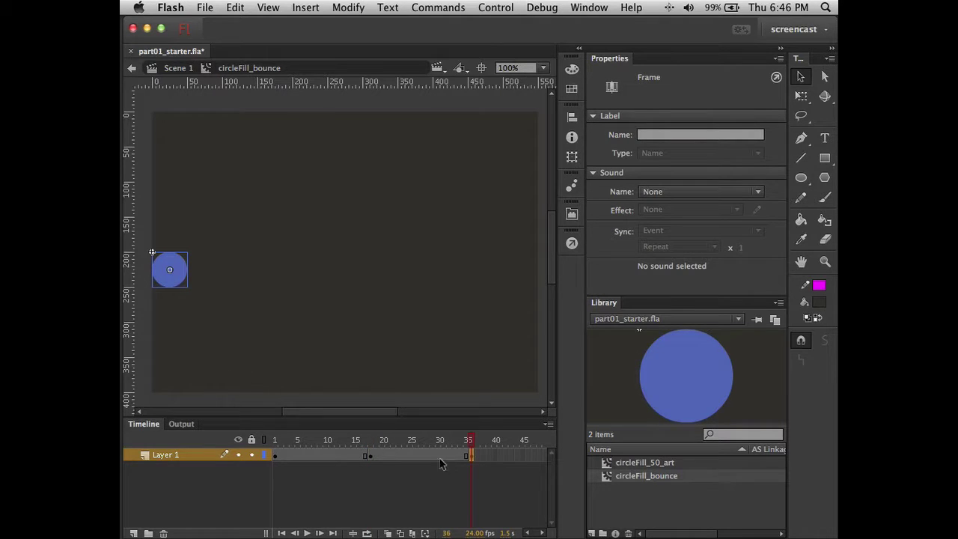
# At frame 18, move the circle straight down to the stage's bottom edge, at X 0, Y 150.
pyautogui.click(372, 455)
pyautogui.click(276, 456)
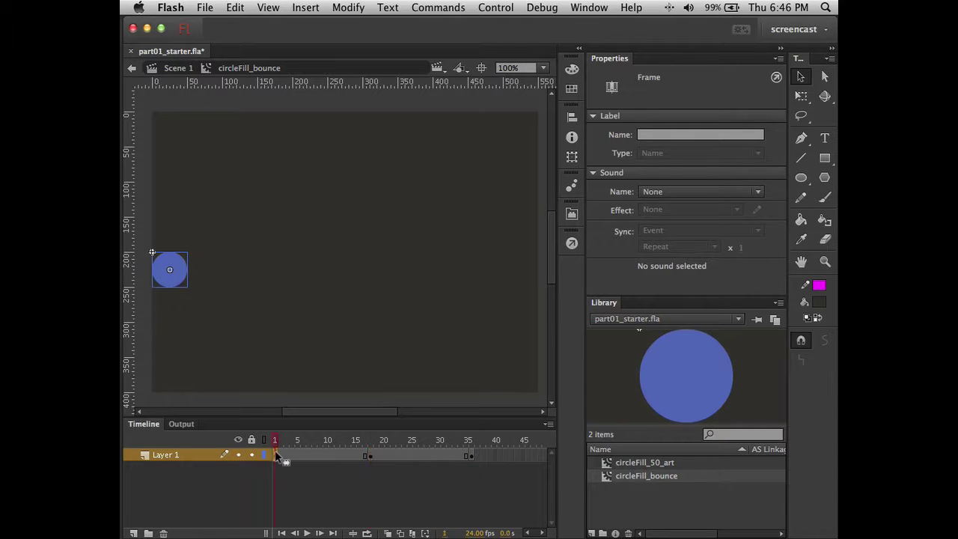
pyautogui.click(372, 455)
pyautogui.click(184, 265)
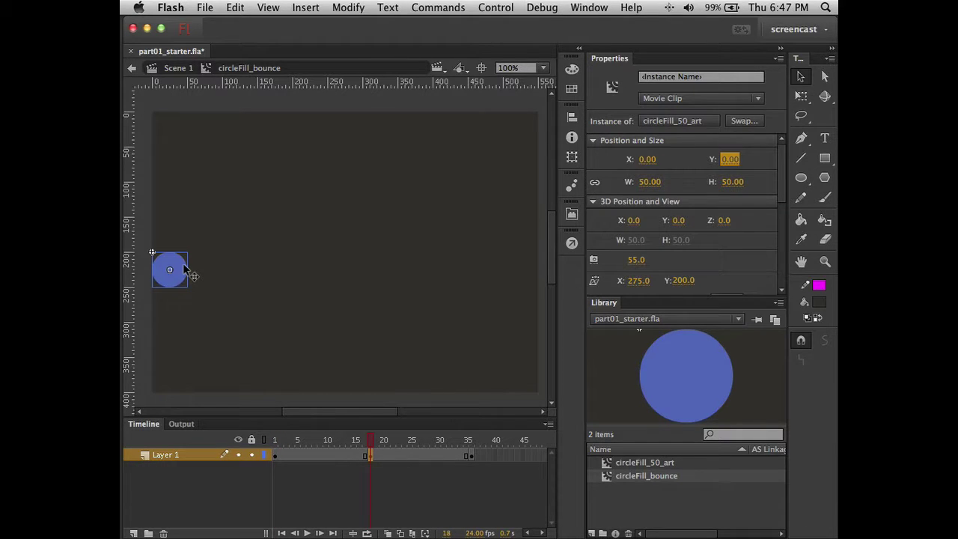
pyautogui.press('Return')
pyautogui.moveTo(184, 268); pyautogui.dragTo(172, 375)
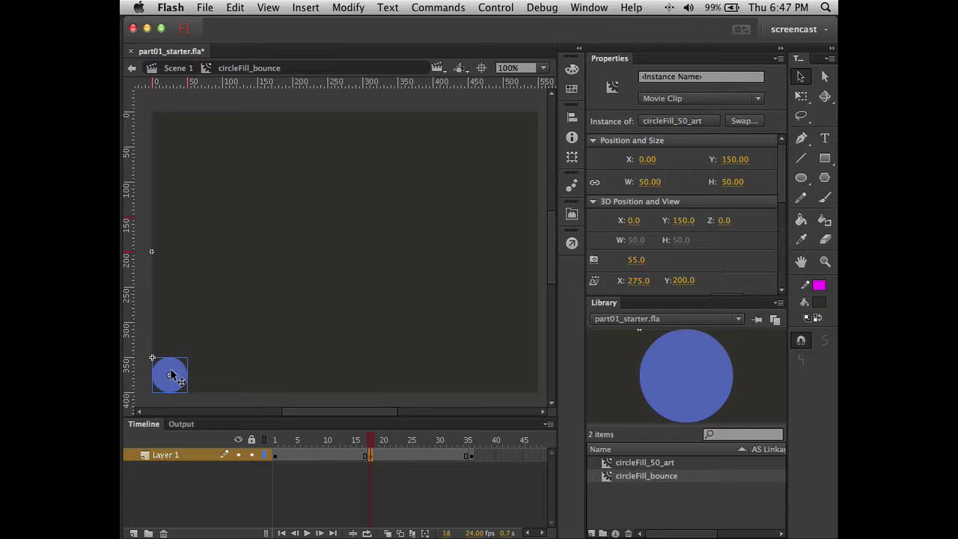
# Examine up close how the circle at frame 18 lines up with the bottom-left corner of the stage.
pyautogui.press('z')
pyautogui.click(167, 381)
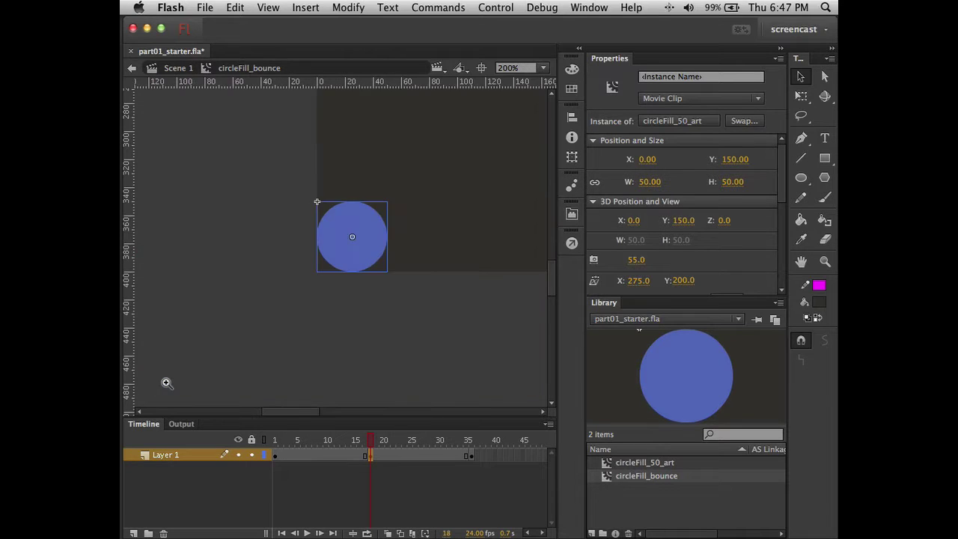
pyautogui.click(167, 382)
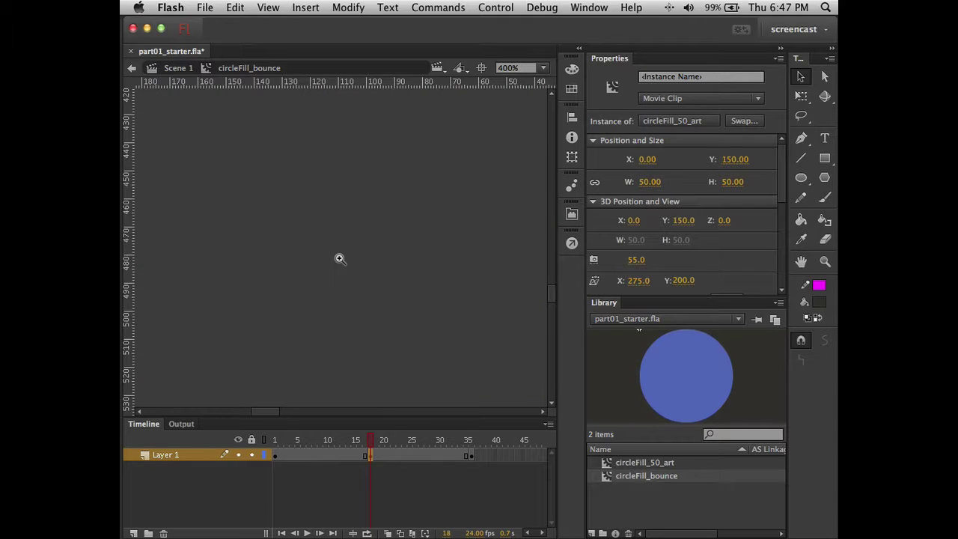
pyautogui.keyDown('alt'); pyautogui.click(423, 241); pyautogui.keyUp('alt')
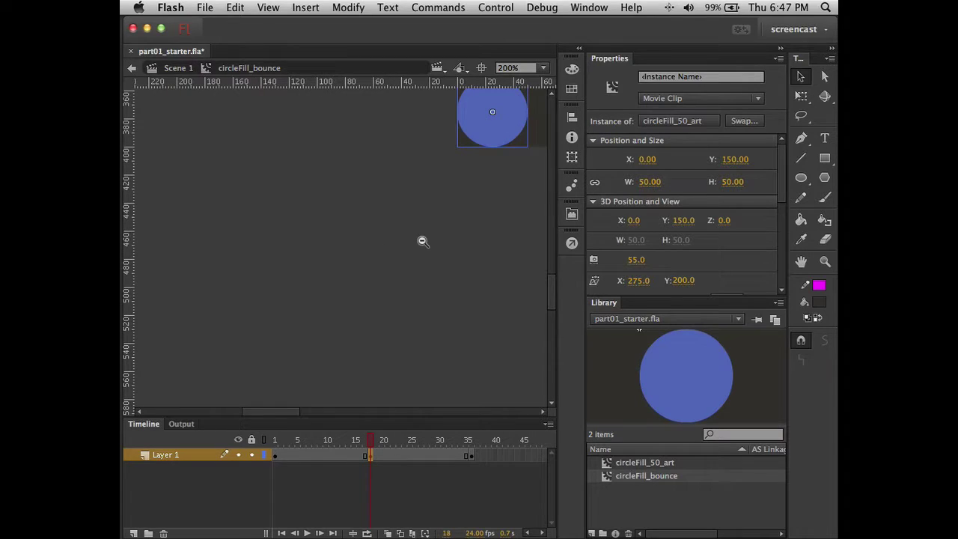
pyautogui.click(509, 178)
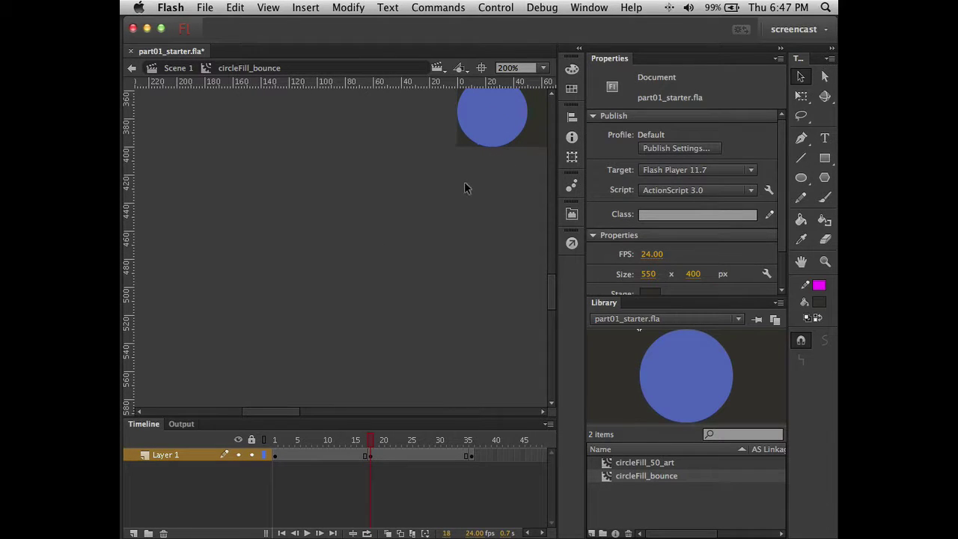
pyautogui.press('space')
pyautogui.hscroll(5, 395, 266)
pyautogui.scroll(5, 395, 266)
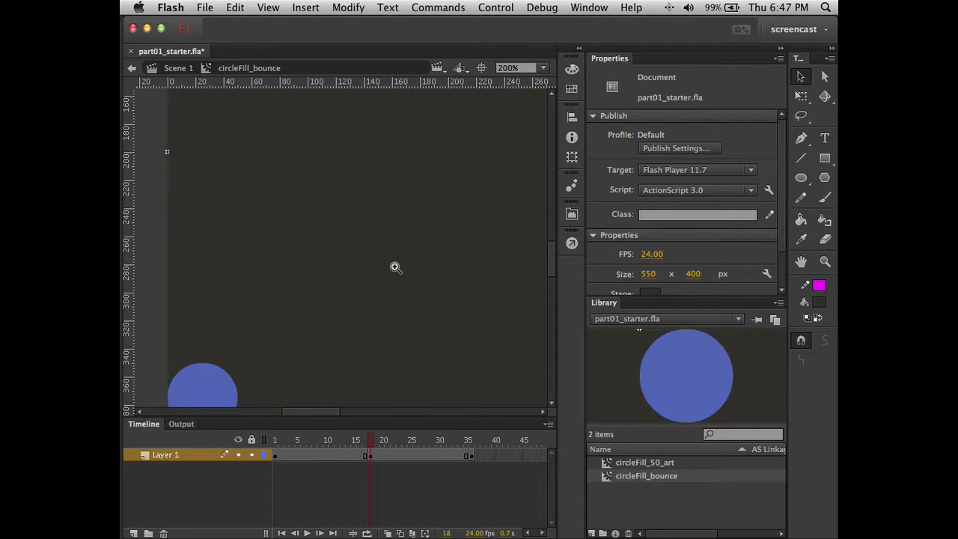
pyautogui.click(395, 267)
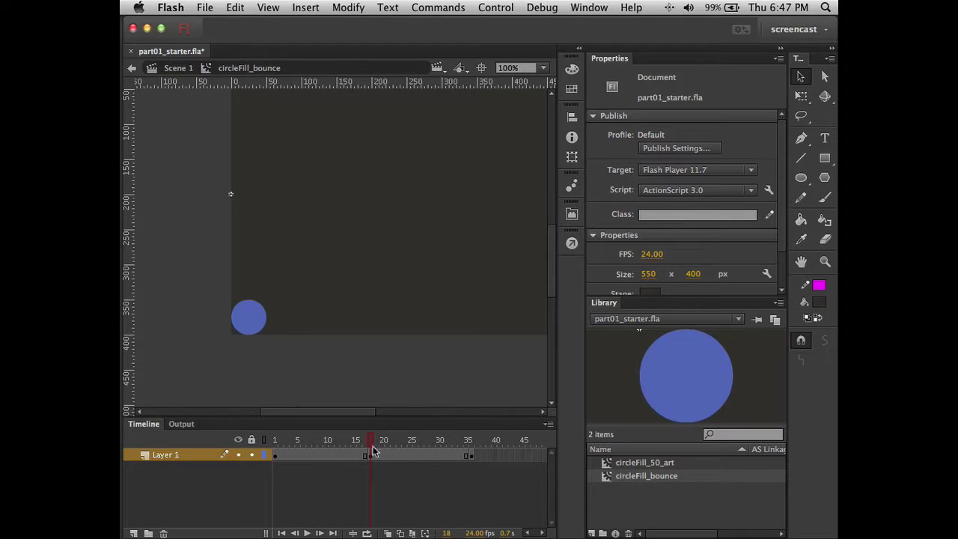
# Create classic tweens between frames 18 and 36 and between frames 1 and 18, and scrub through the motion.
pyautogui.moveTo(374, 447); pyautogui.dragTo(388, 449)
pyautogui.click(393, 457)
pyautogui.rightClick(392, 457)
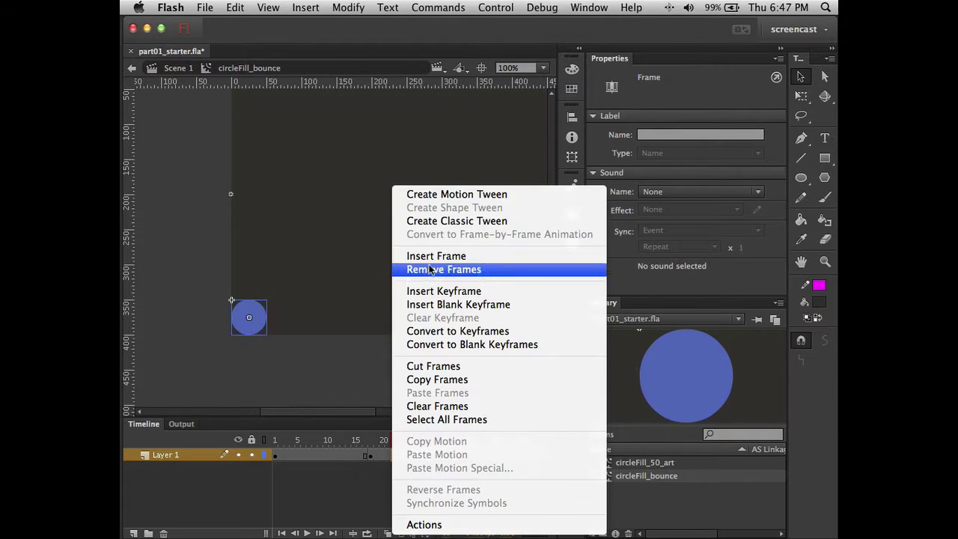
pyautogui.click(444, 222)
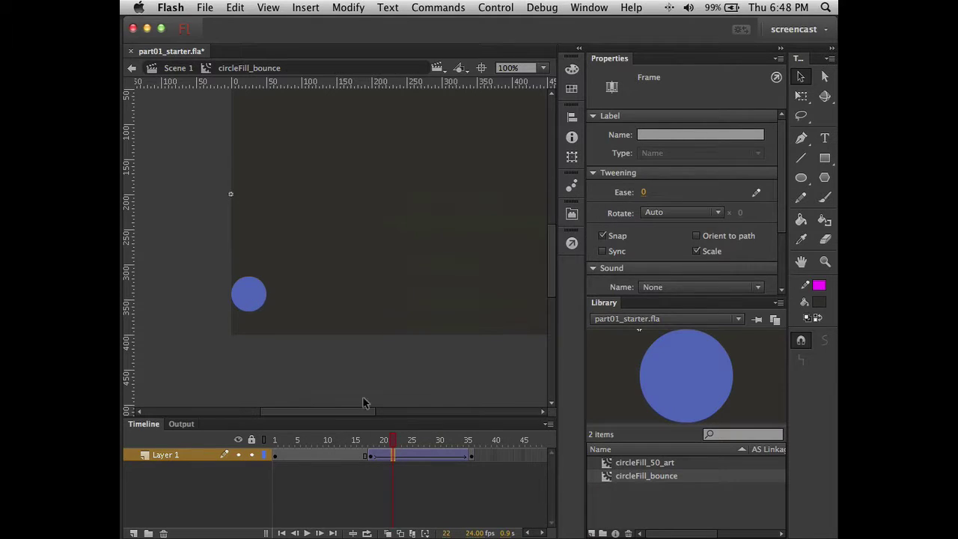
pyautogui.click(310, 454)
pyautogui.rightClick(310, 454)
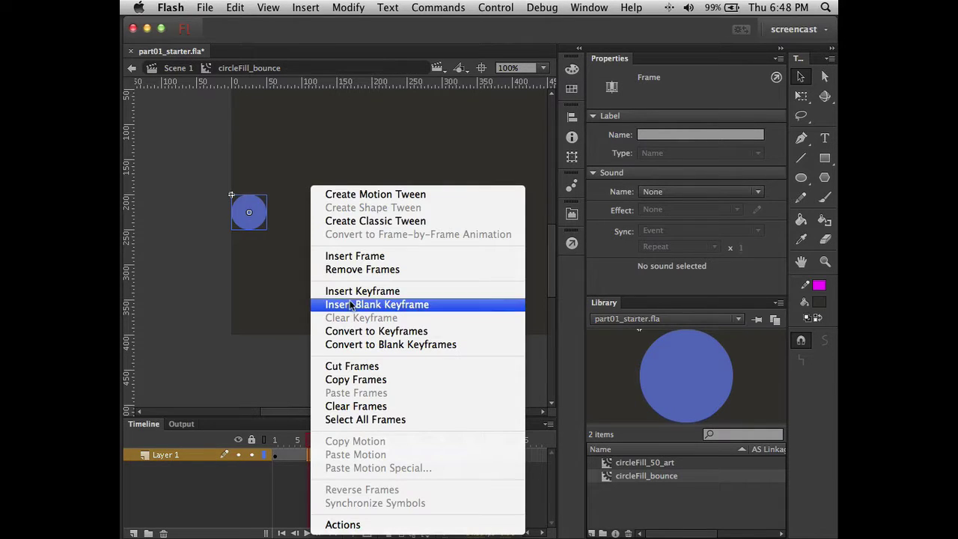
pyautogui.click(358, 221)
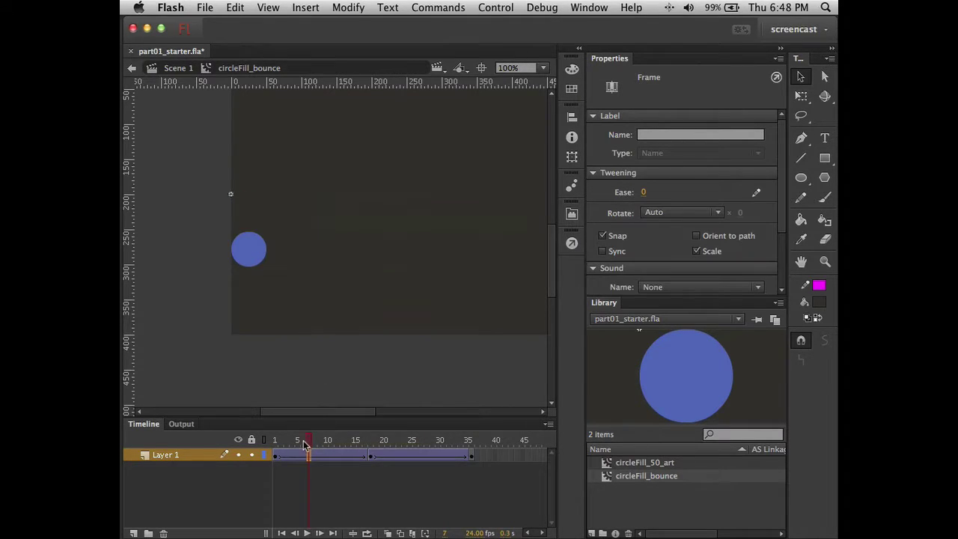
pyautogui.moveTo(307, 446)
pyautogui.mouseDown()
pyautogui.moveTo(272, 444)
pyautogui.moveTo(468, 443)
pyautogui.moveTo(296, 445)
pyautogui.mouseUp()
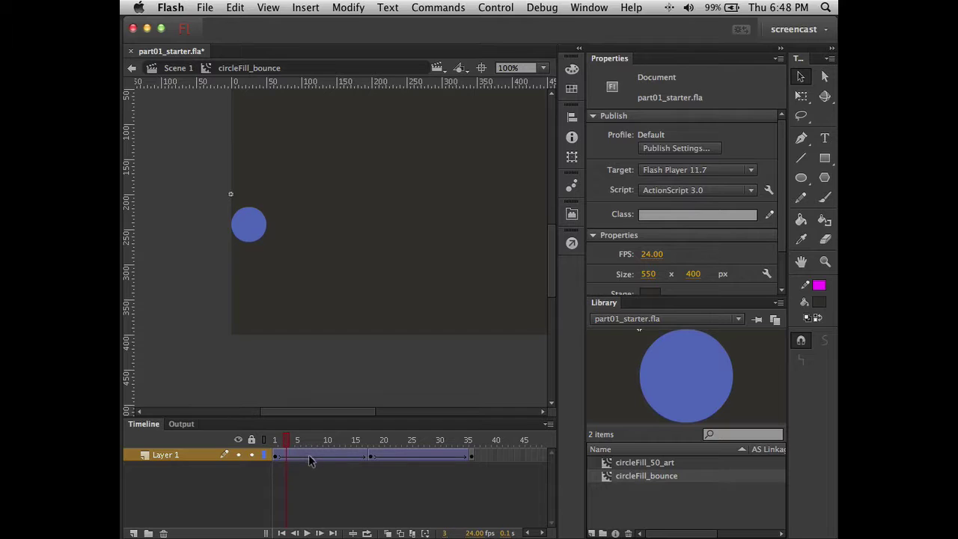
# Give the first classic tween a negative ease (ease in) and set the second tween's ease to 100 out.
pyautogui.click(309, 455)
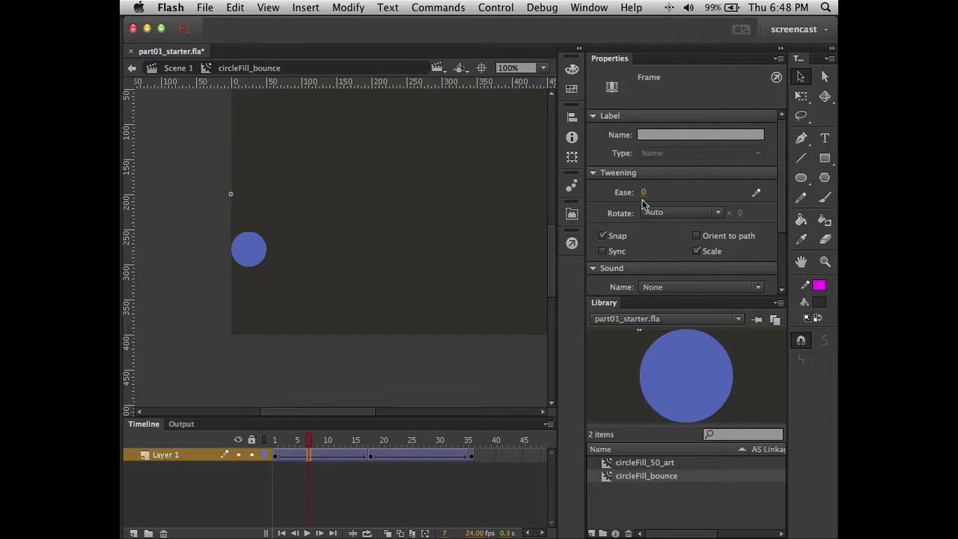
pyautogui.moveTo(645, 200); pyautogui.dragTo(541, 200)
pyautogui.click(415, 455)
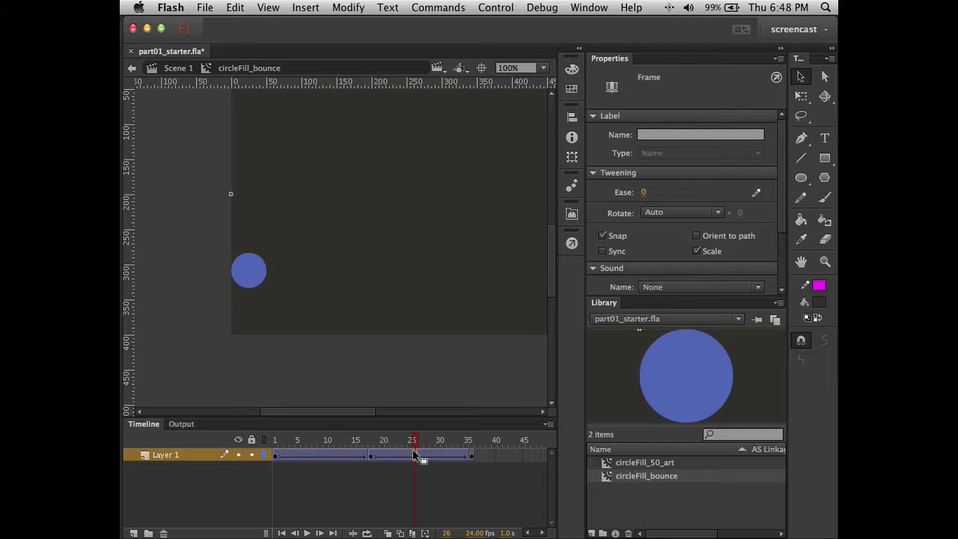
pyautogui.click(643, 193)
pyautogui.write('100')
pyautogui.press('Return')
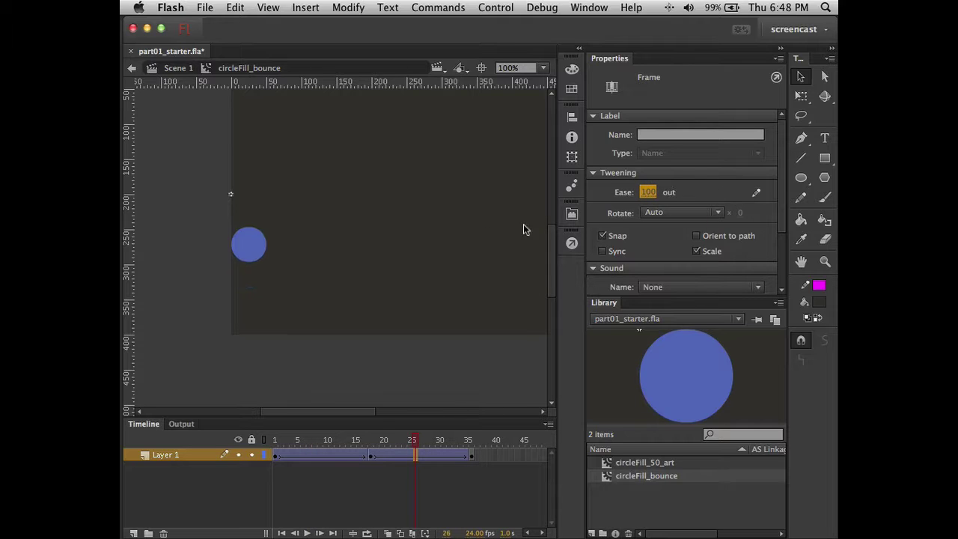
# Return to Scene 1, test the movie to watch the circle bounce, and close the preview.
pyautogui.click(288, 391)
pyautogui.doubleClick(366, 244)
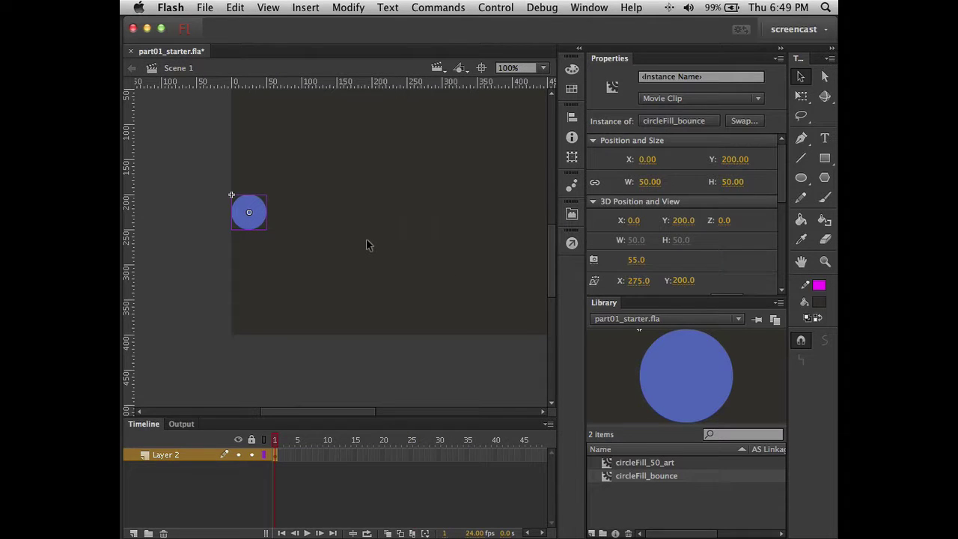
pyautogui.press('super+Return')
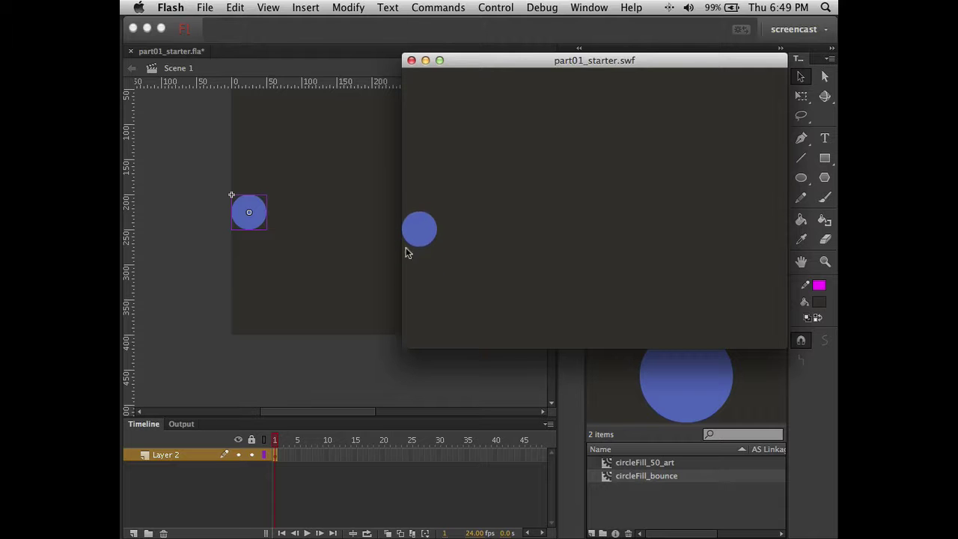
pyautogui.click(411, 60)
pyautogui.click(195, 337)
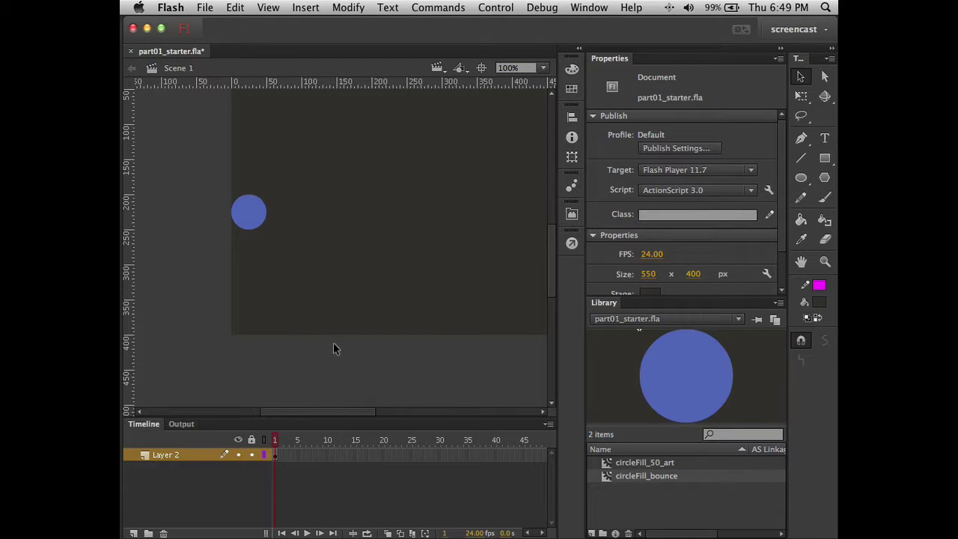
# Insert a keyframe at frame 72 on the main timeline's Layer 2.
pyautogui.scroll(2, 337, 343)
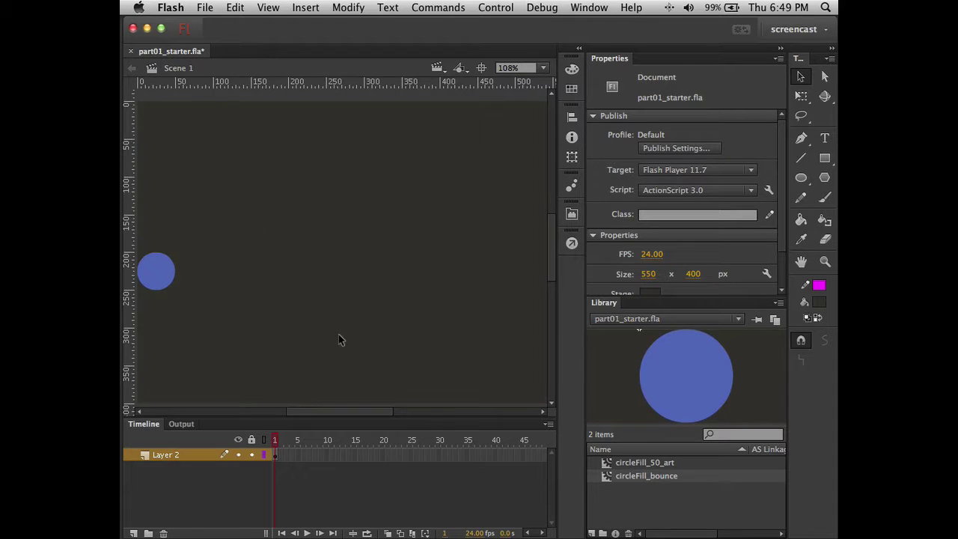
pyautogui.scroll(-1, 338, 340)
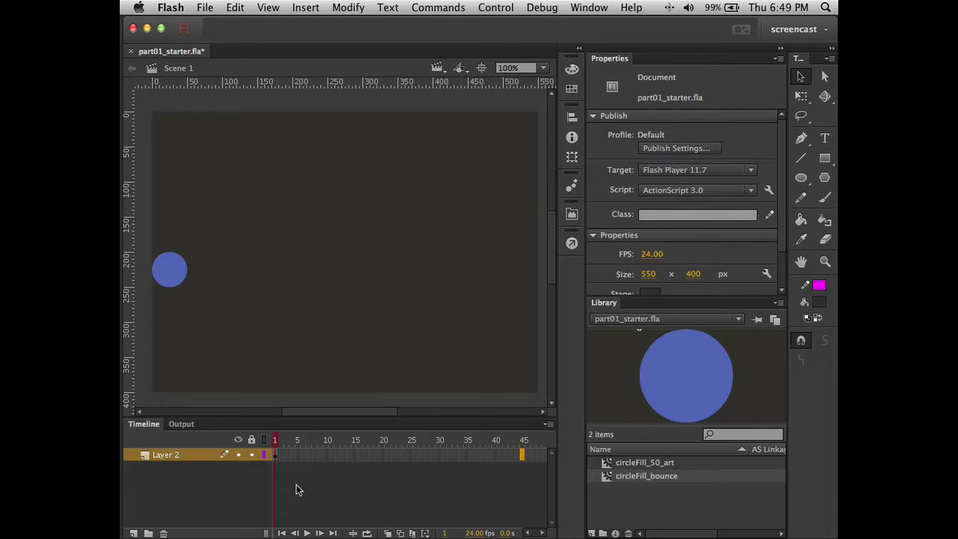
pyautogui.moveTo(271, 488); pyautogui.dragTo(229, 488)
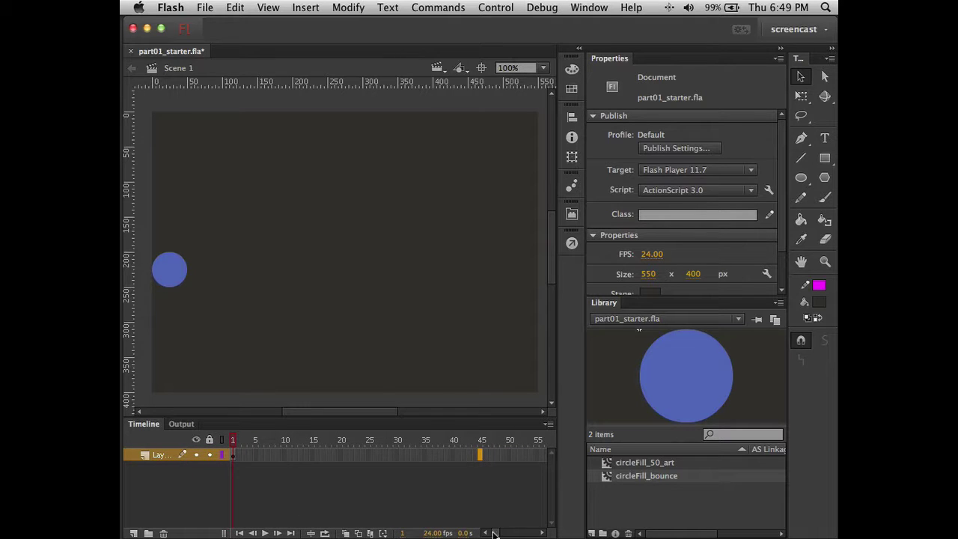
pyautogui.moveTo(495, 533); pyautogui.dragTo(494, 533)
pyautogui.hscroll(5, 476, 510)
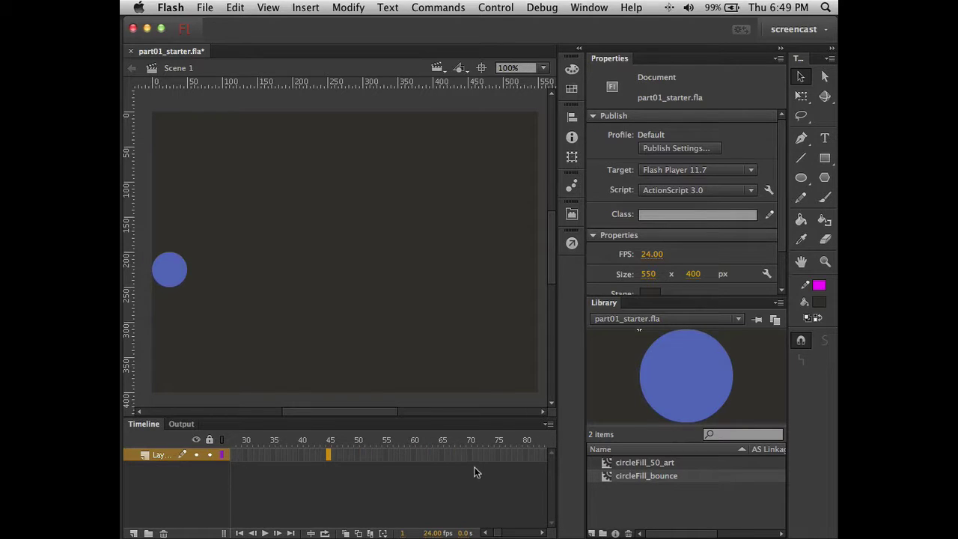
pyautogui.click(479, 454)
pyautogui.press('F6')
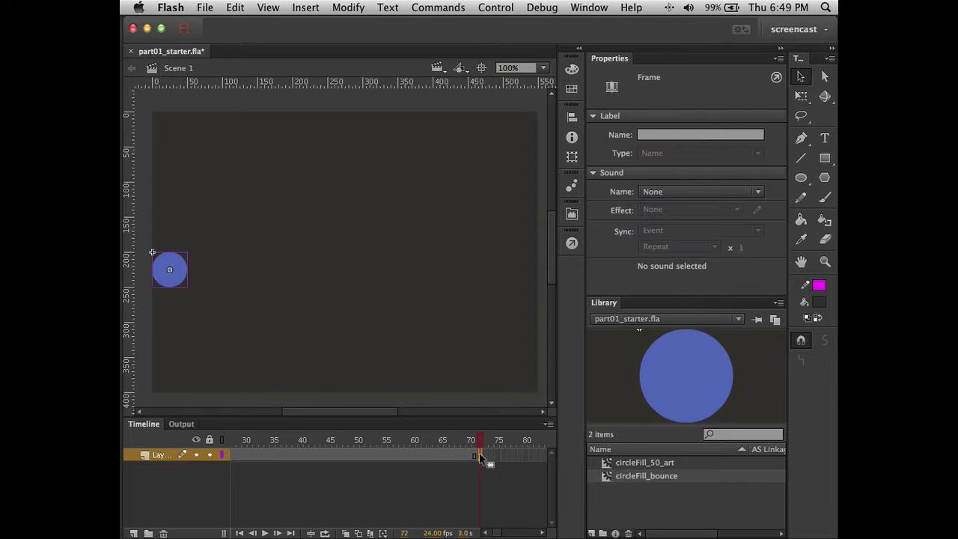
# Align the circleFill_bounce instance at frame 72 to the right edge of the stage.
pyautogui.click(170, 263)
pyautogui.click(573, 157)
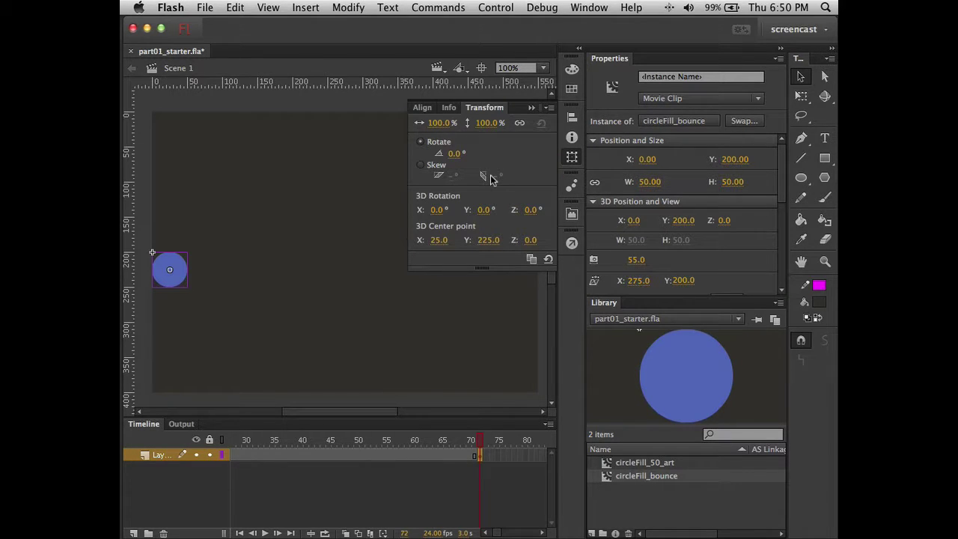
pyautogui.click(422, 108)
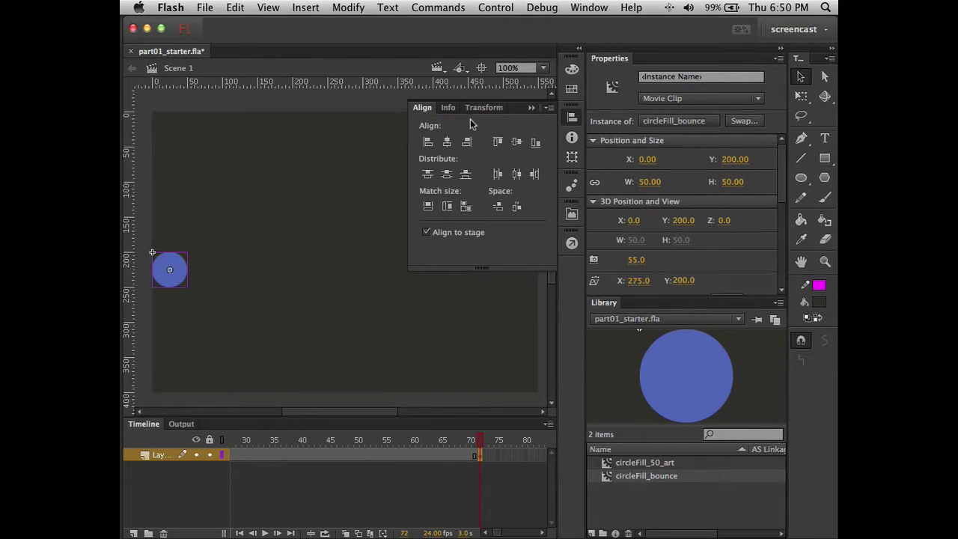
pyautogui.click(468, 144)
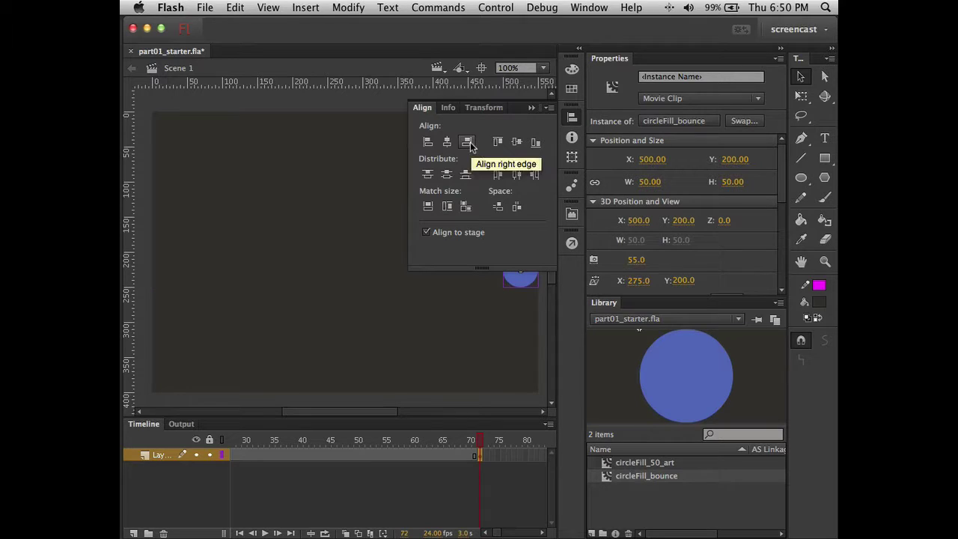
pyautogui.click(530, 108)
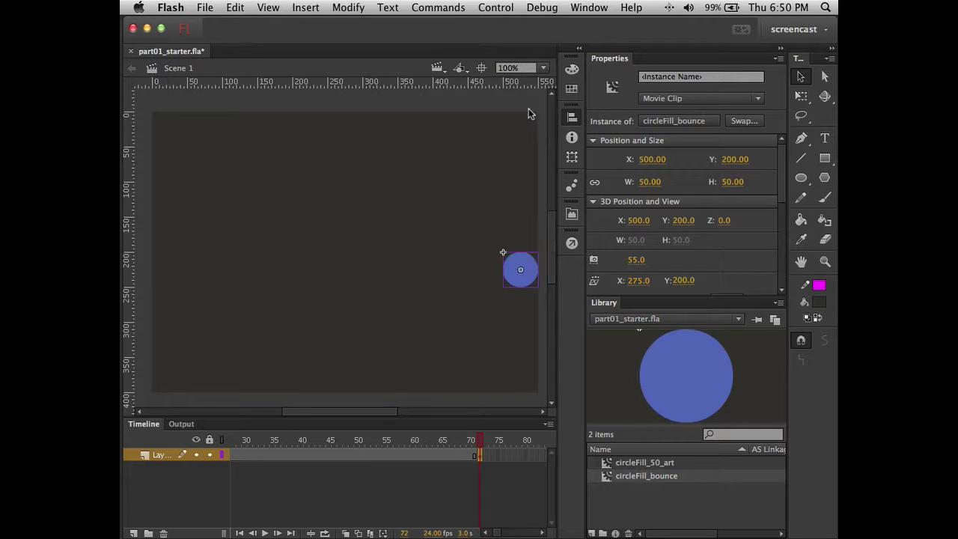
# Create a classic tween between frames 1 and 72 of Layer 2, test the movie, and close the preview.
pyautogui.click(318, 453)
pyautogui.rightClick(319, 453)
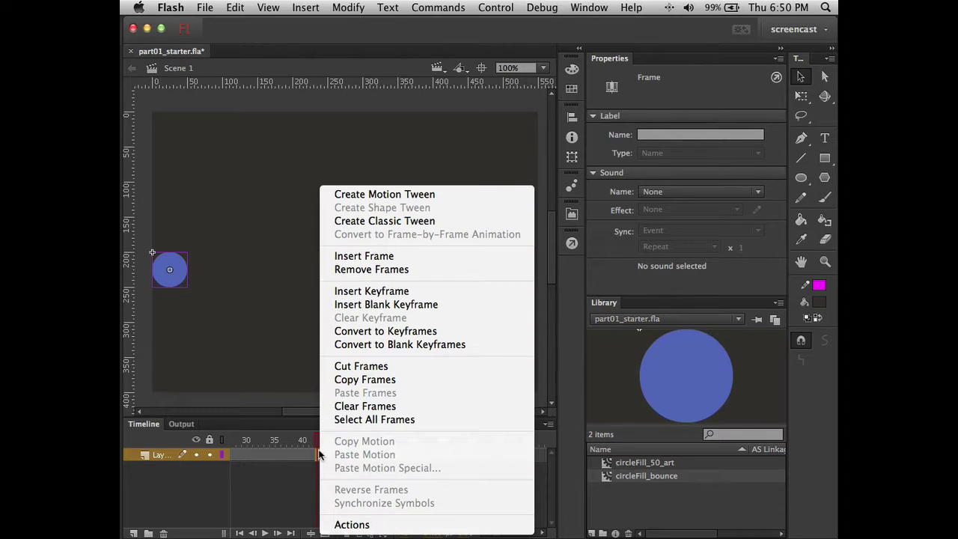
pyautogui.click(385, 221)
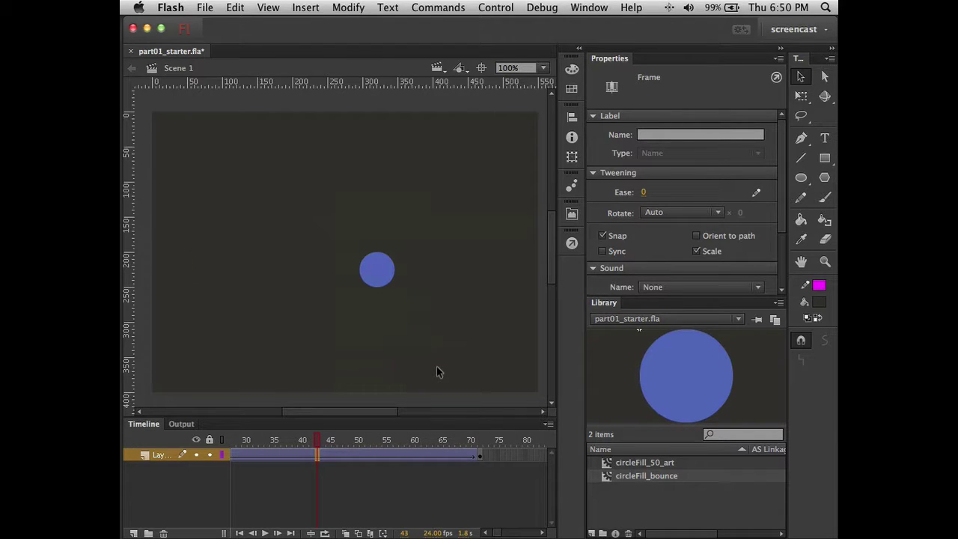
pyautogui.press('super+Return')
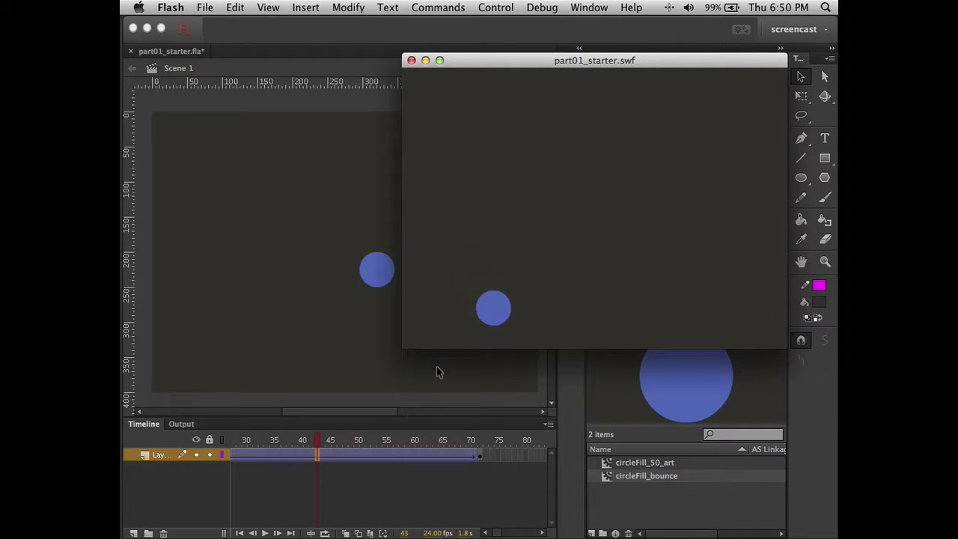
pyautogui.click(411, 60)
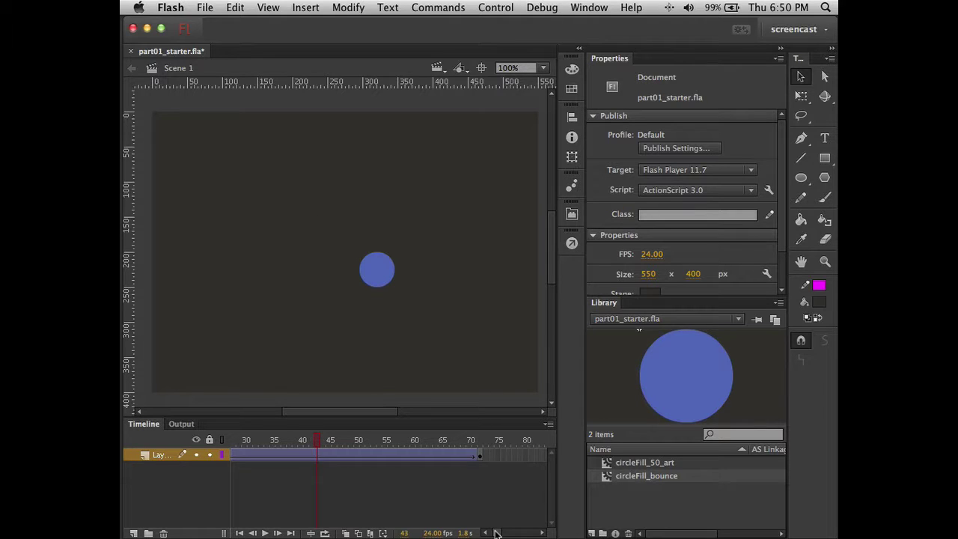
# Extend Layer 2 with frames out to frame 120 after the tween's end keyframe.
pyautogui.moveTo(496, 533); pyautogui.dragTo(500, 533)
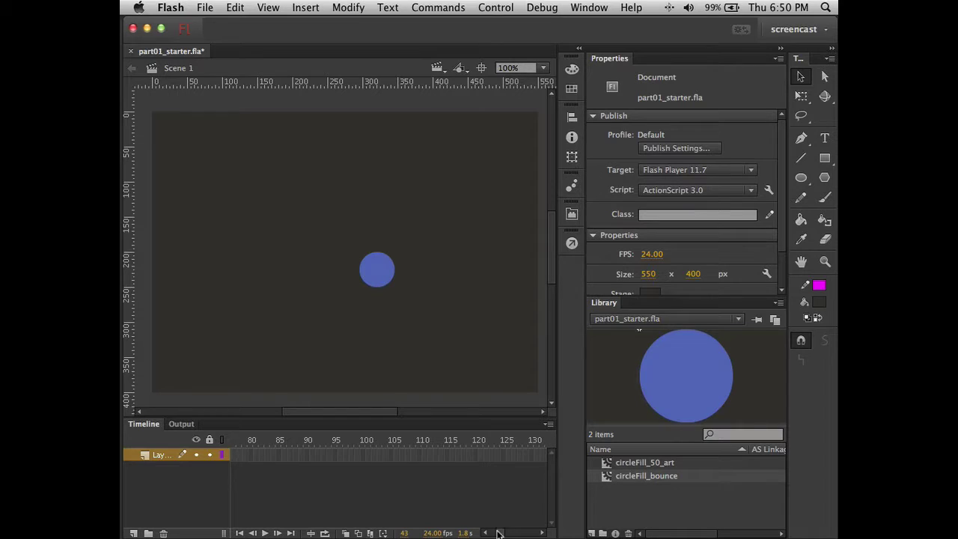
pyautogui.click(475, 457)
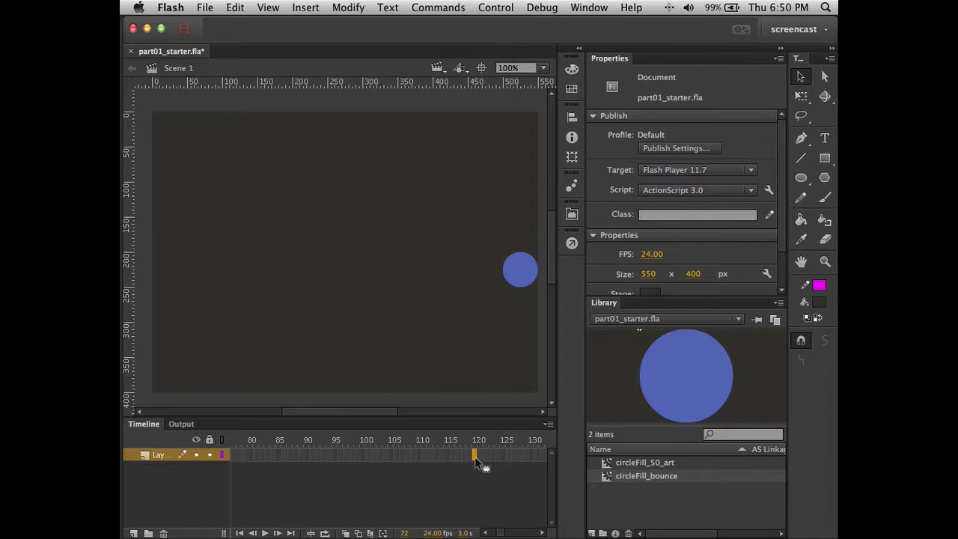
pyautogui.press('F5')
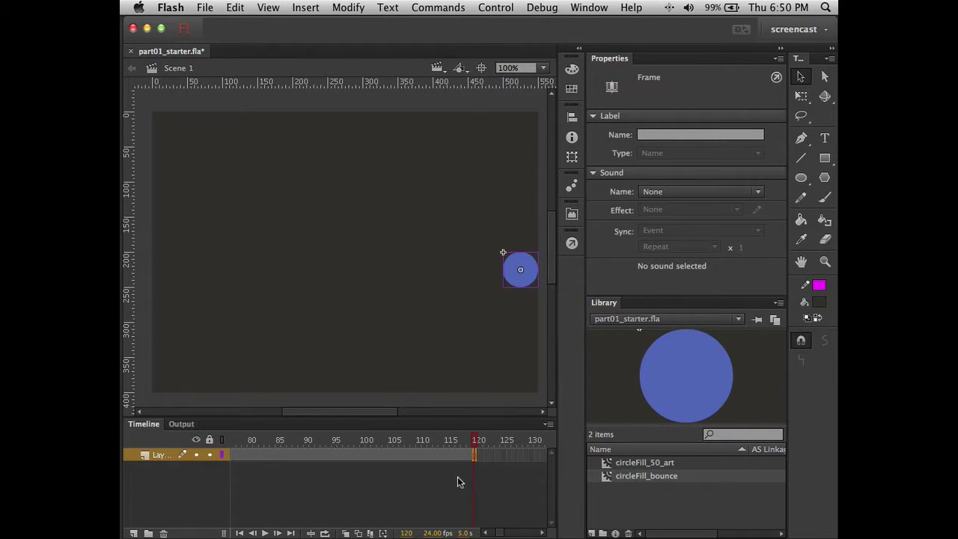
# Return to the start of the main timeline and play it in the authoring view.
pyautogui.hscroll(-5, 457, 477)
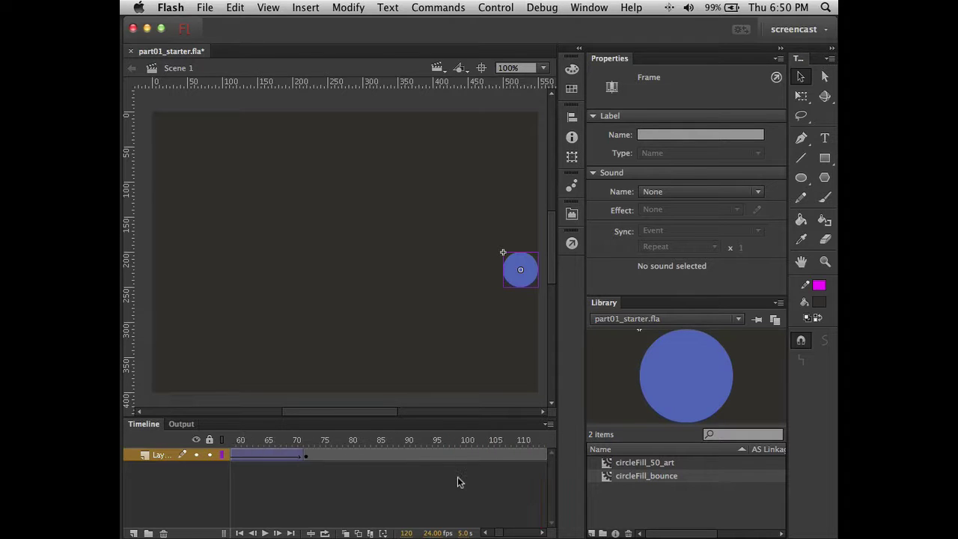
pyautogui.hscroll(-4, 458, 477)
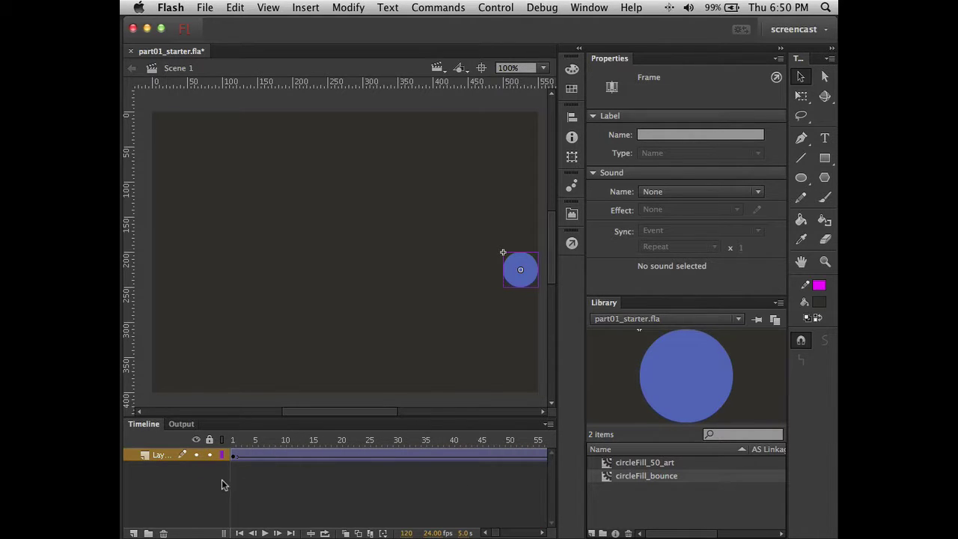
pyautogui.click(275, 492)
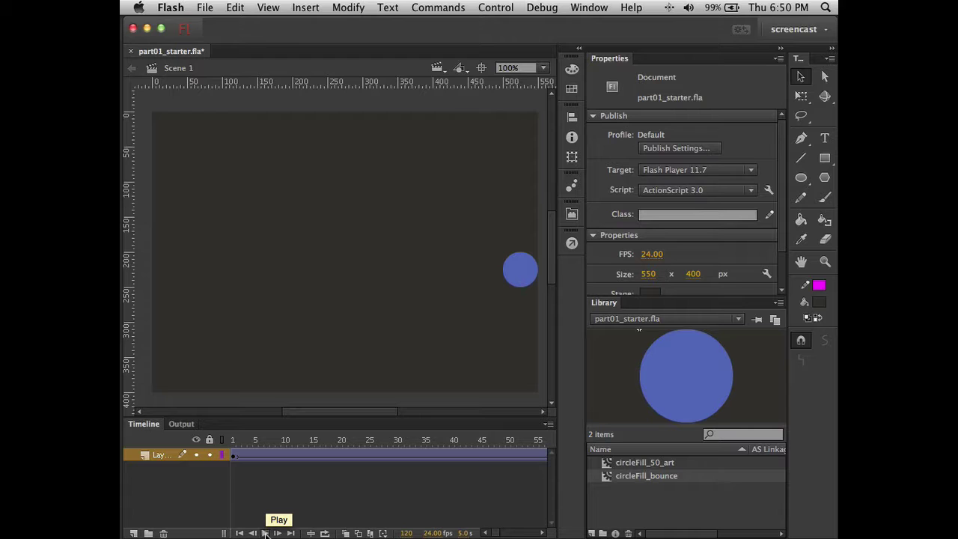
pyautogui.click(266, 533)
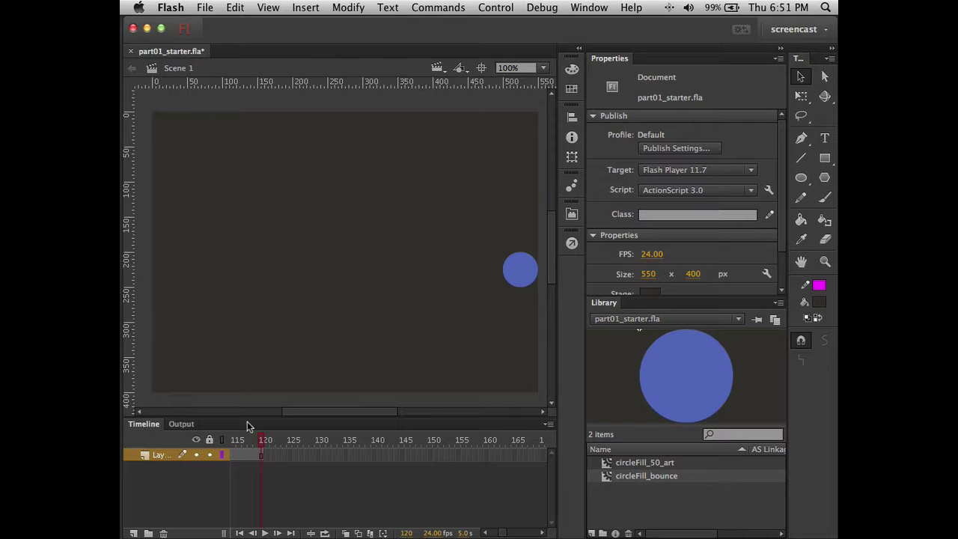
# Test the movie to watch the bounce with the main timeline extended to 120 frames, and close the preview.
pyautogui.click(500, 9)
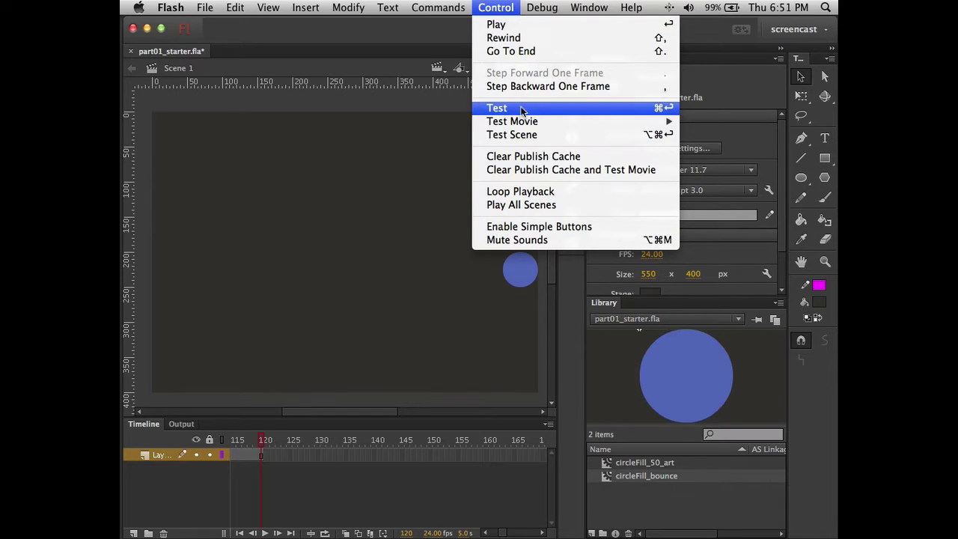
pyautogui.moveTo(522, 123)
pyautogui.click(668, 111)
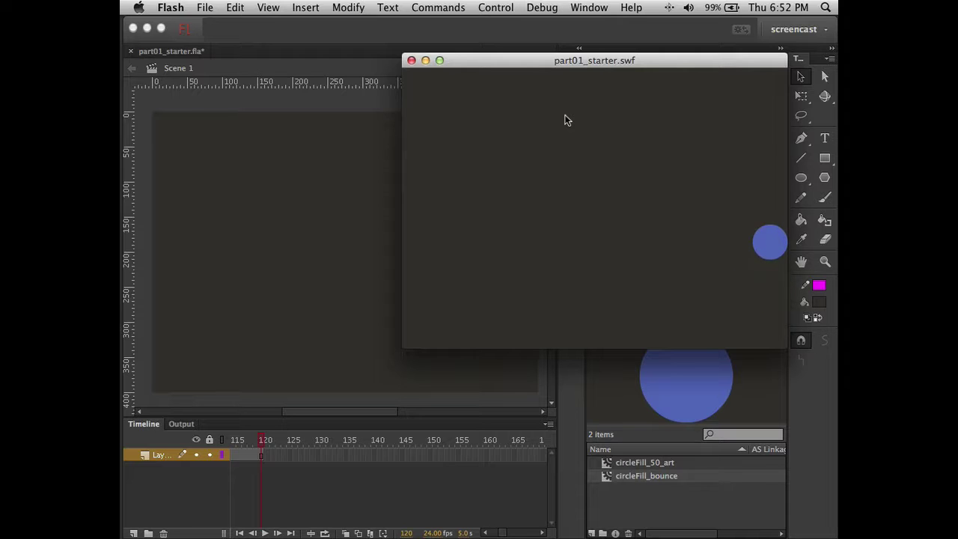
pyautogui.click(411, 60)
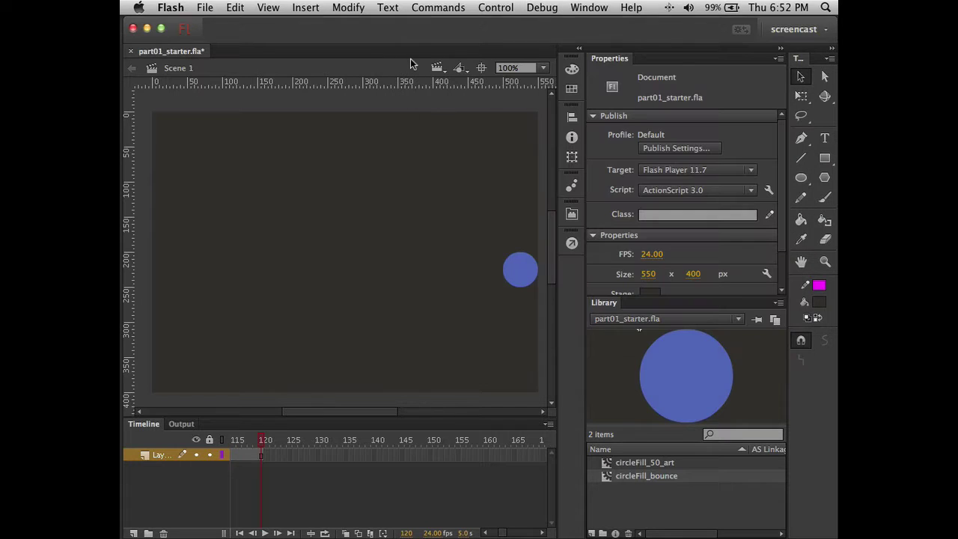
# Open the circleFill_bounce symbol for editing and check the circle's position at frames 1 and 18.
pyautogui.click(608, 464)
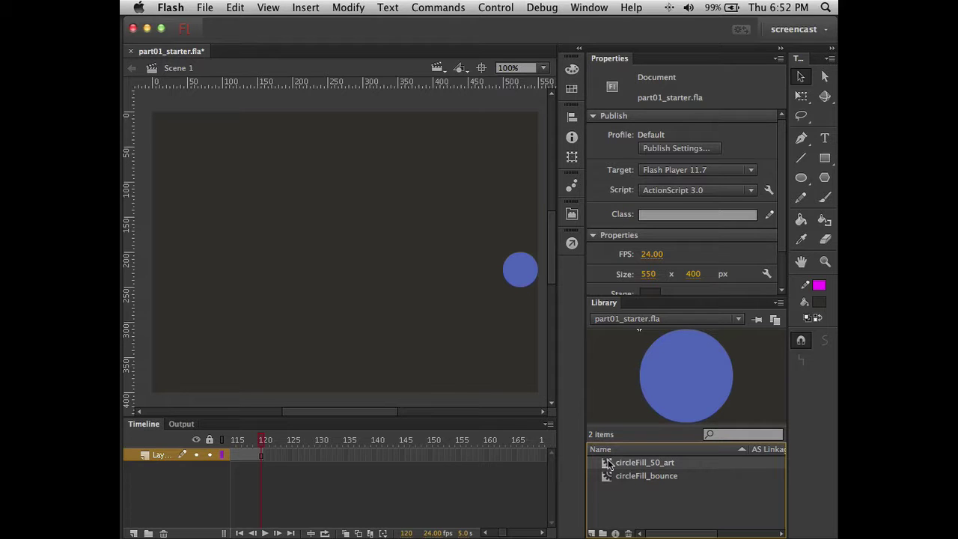
pyautogui.doubleClick(608, 477)
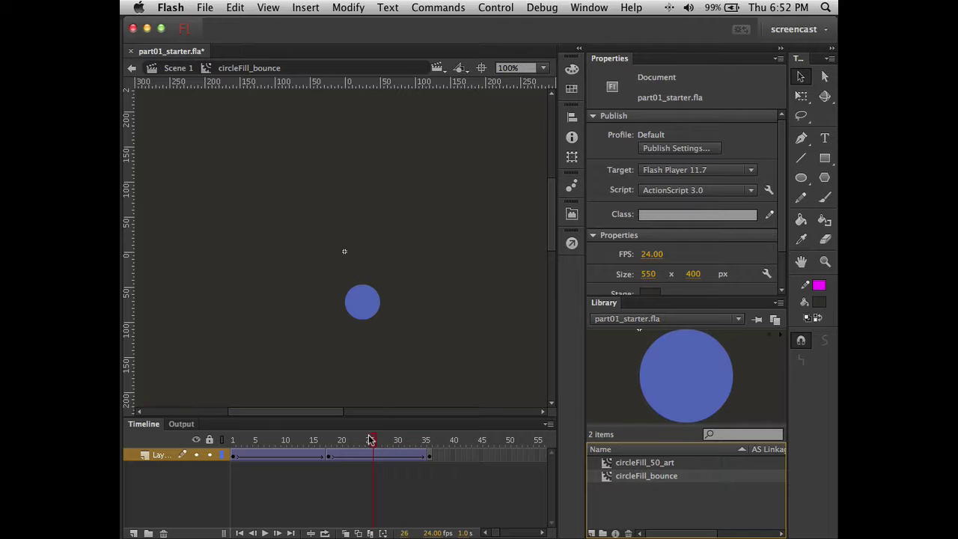
pyautogui.moveTo(371, 439); pyautogui.dragTo(238, 439)
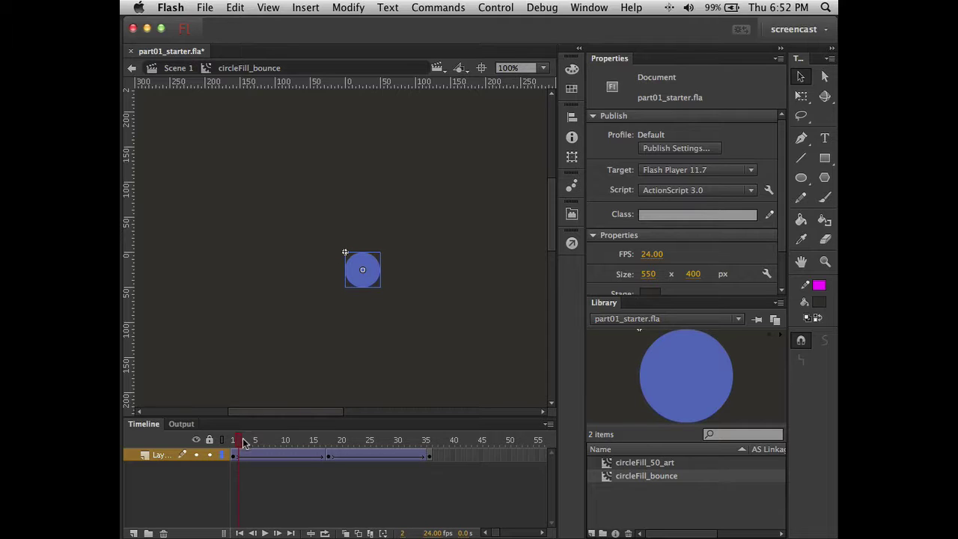
pyautogui.moveTo(244, 443); pyautogui.dragTo(225, 449)
pyautogui.click(364, 269)
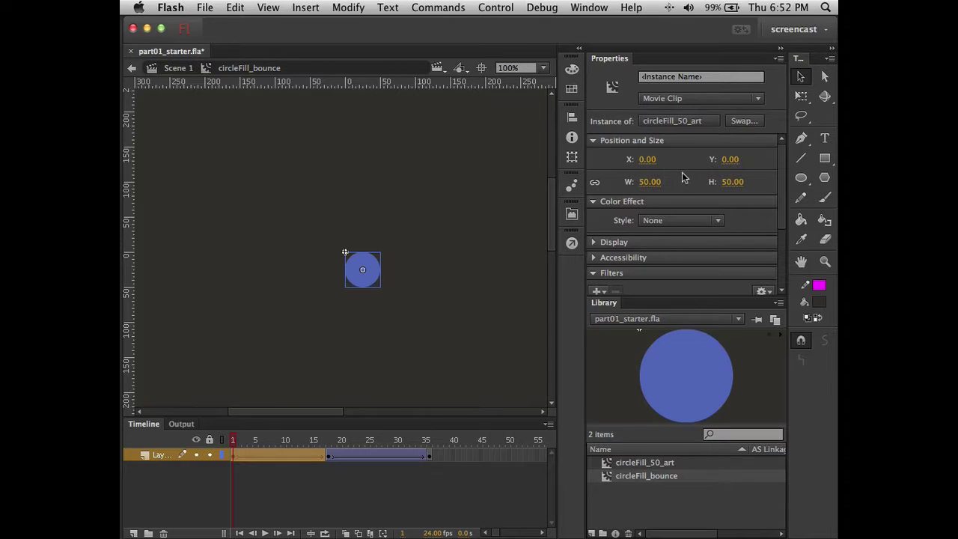
pyautogui.click(328, 458)
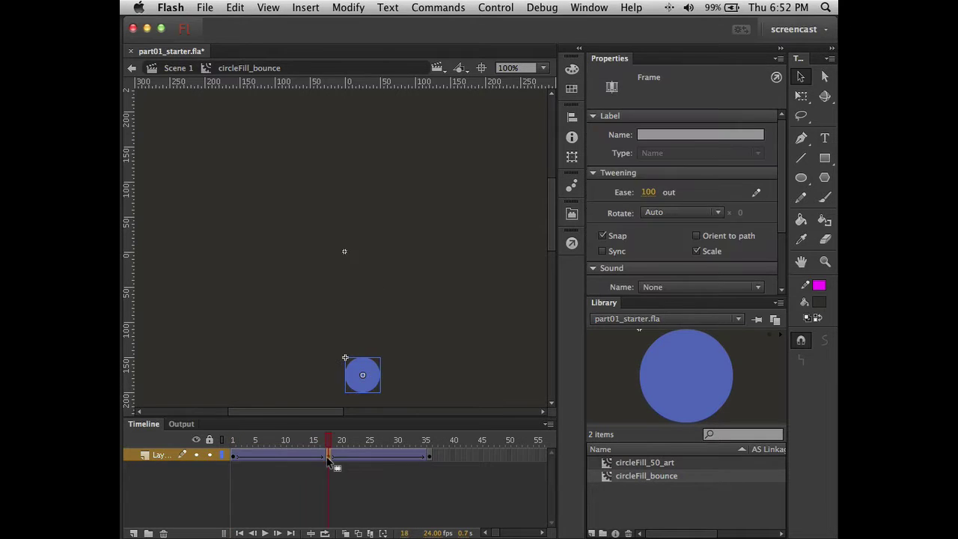
pyautogui.click(369, 381)
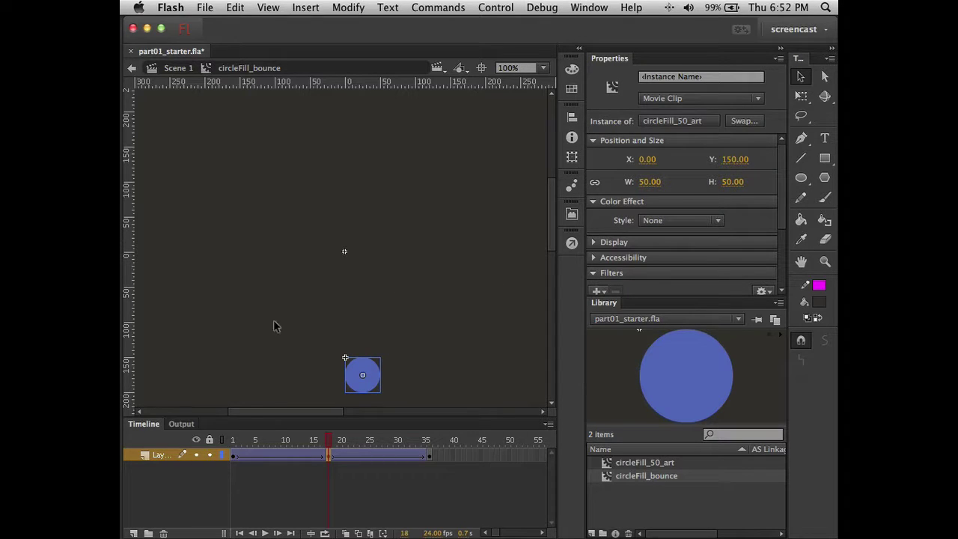
# Add a layer above the tween and draw a magenta vertical line about 150 px long down from the registration point at frame 1.
pyautogui.click(133, 533)
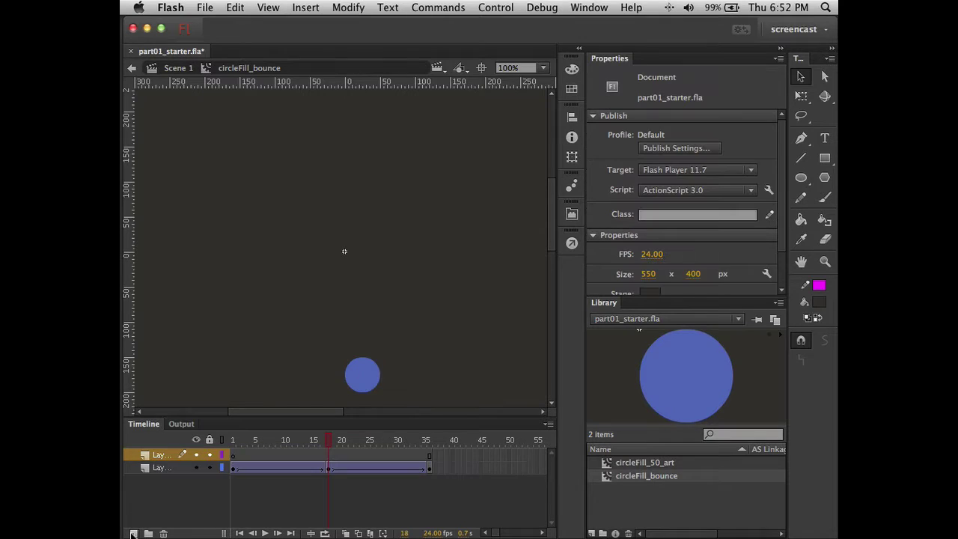
pyautogui.click(234, 455)
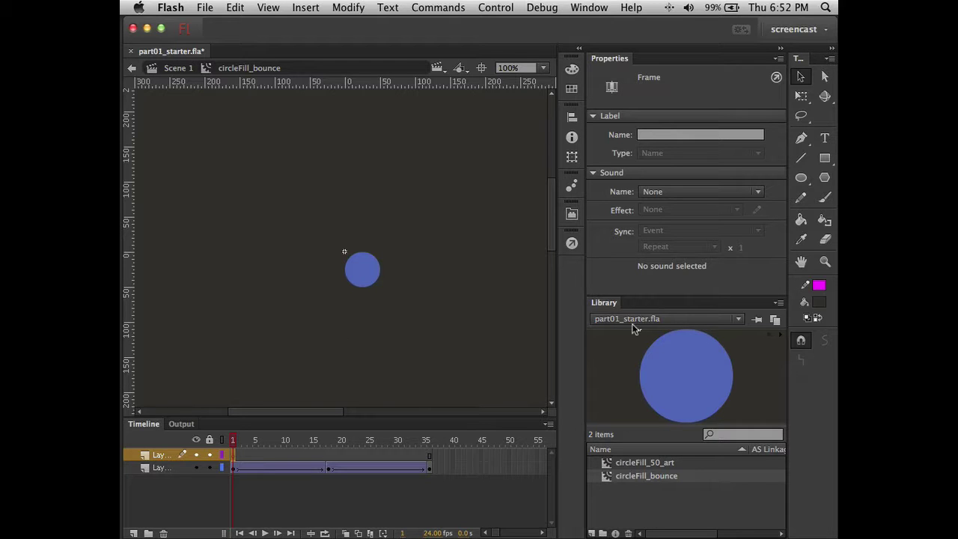
pyautogui.click(818, 300)
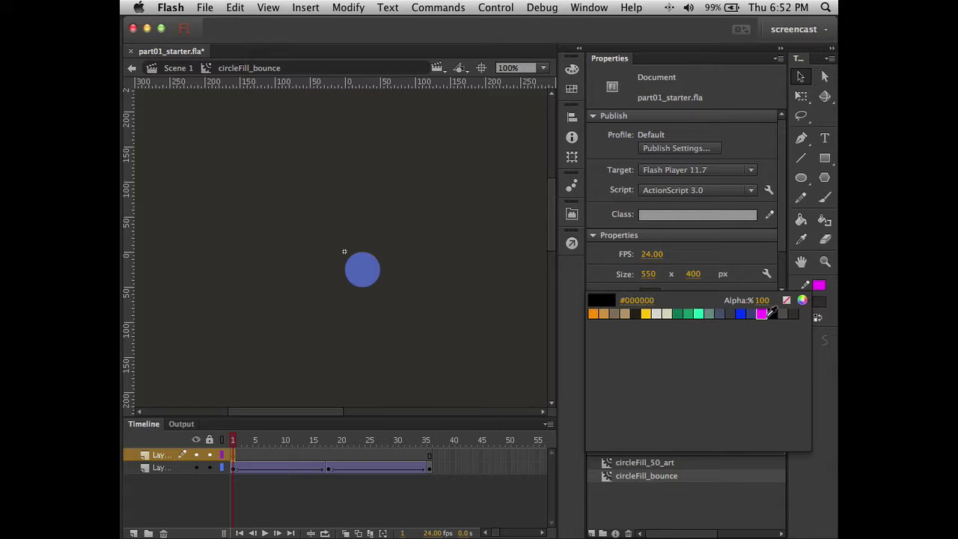
pyautogui.press('Escape')
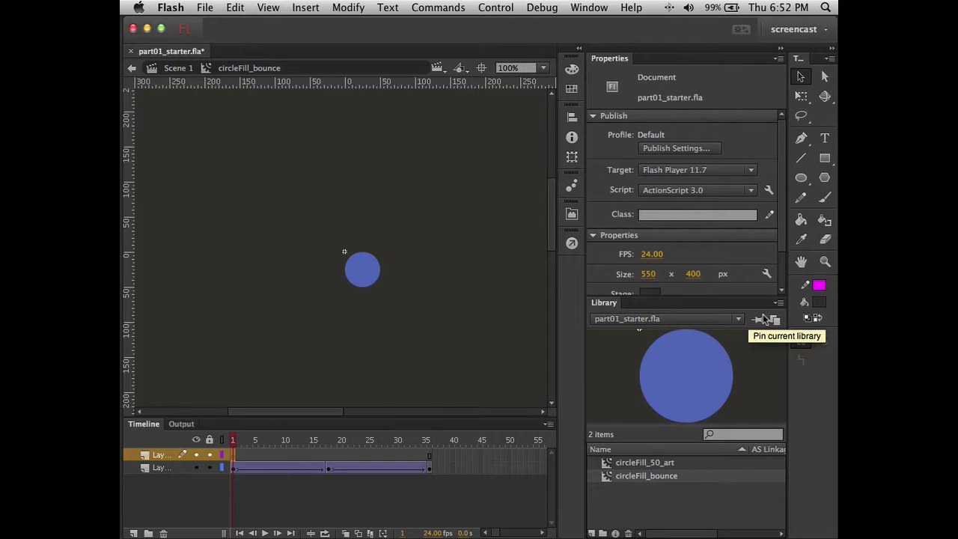
pyautogui.press('n')
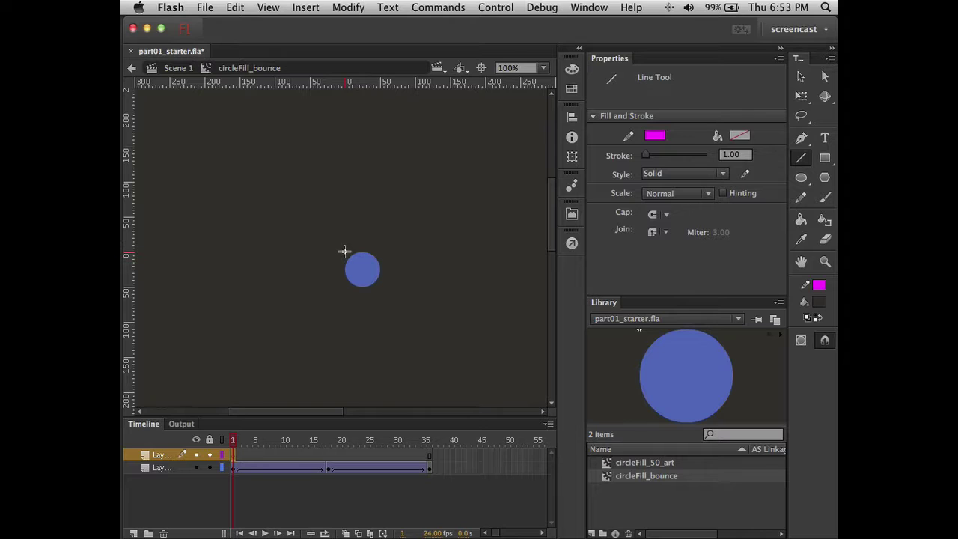
pyautogui.moveTo(344, 251)
pyautogui.mouseDown()
pyautogui.moveTo(323, 372)
pyautogui.moveTo(347, 370)
pyautogui.moveTo(347, 344)
pyautogui.moveTo(346, 355)
pyautogui.mouseUp()
pyautogui.press('v')
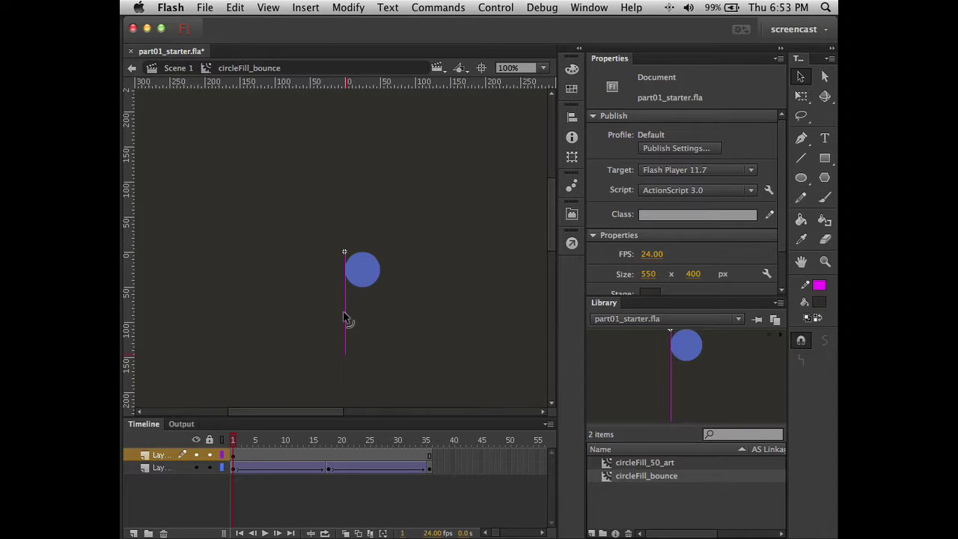
# Set the magenta line's height to 150 px.
pyautogui.click(345, 318)
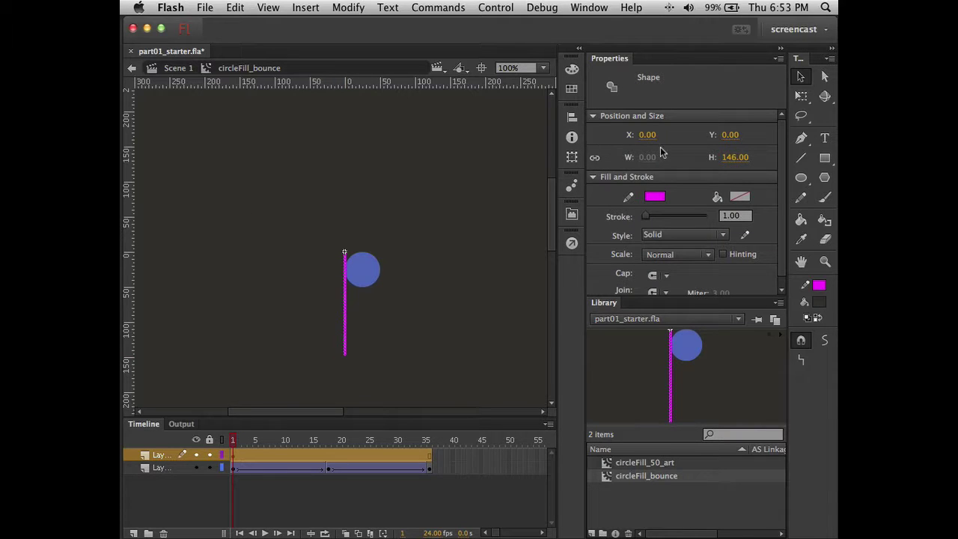
pyautogui.click(734, 159)
pyautogui.write('150')
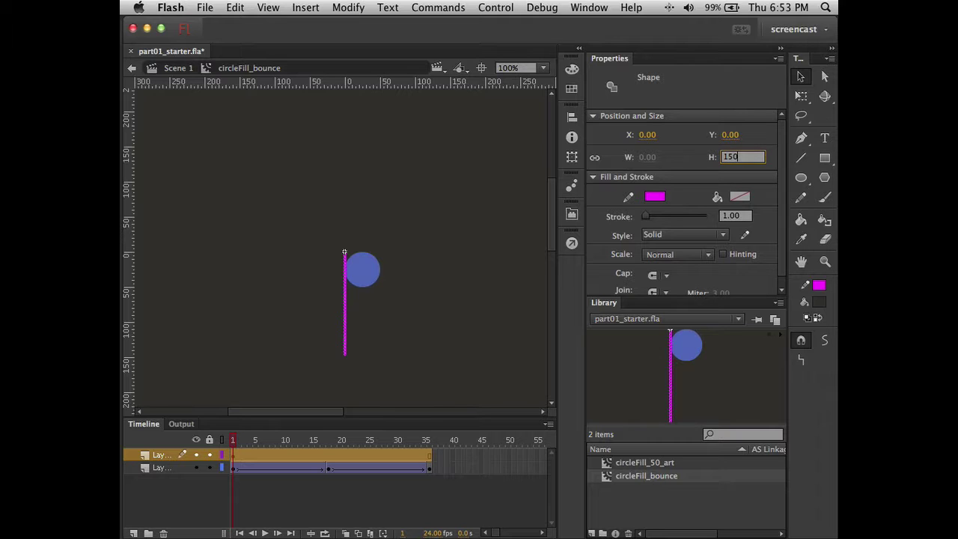
pyautogui.press('Return')
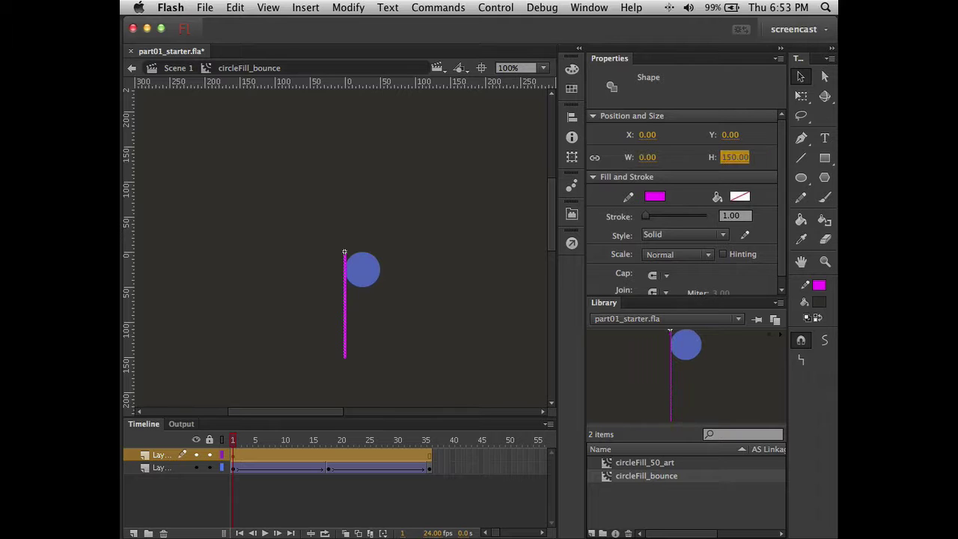
pyautogui.click(460, 349)
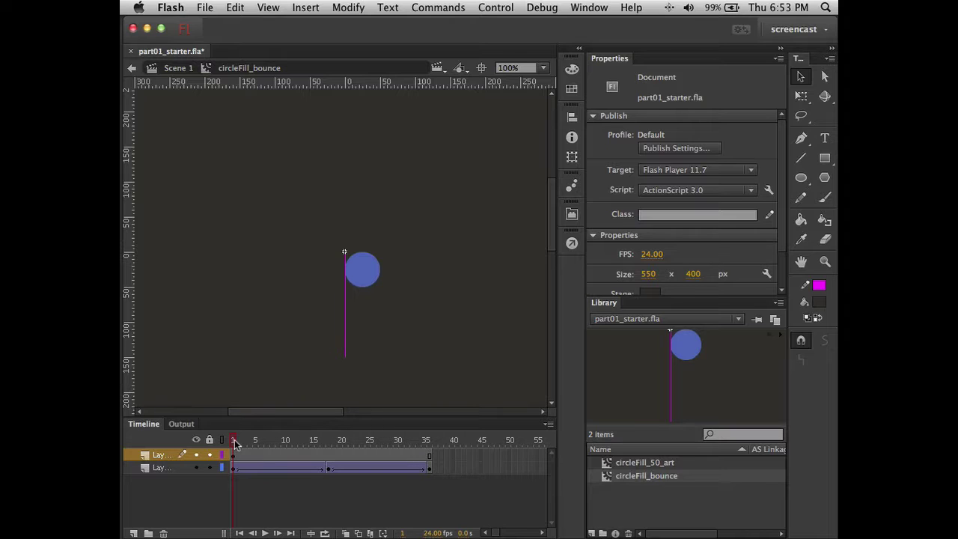
# Check the circle's position at frame 18, set the magenta line's height to 200 px, and return to frame 1.
pyautogui.moveTo(235, 444); pyautogui.dragTo(327, 472)
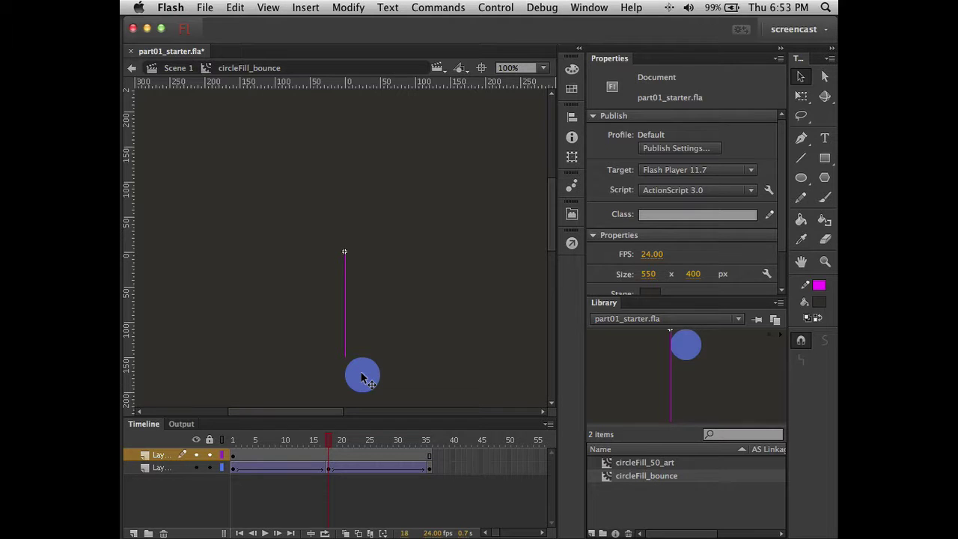
pyautogui.click(362, 378)
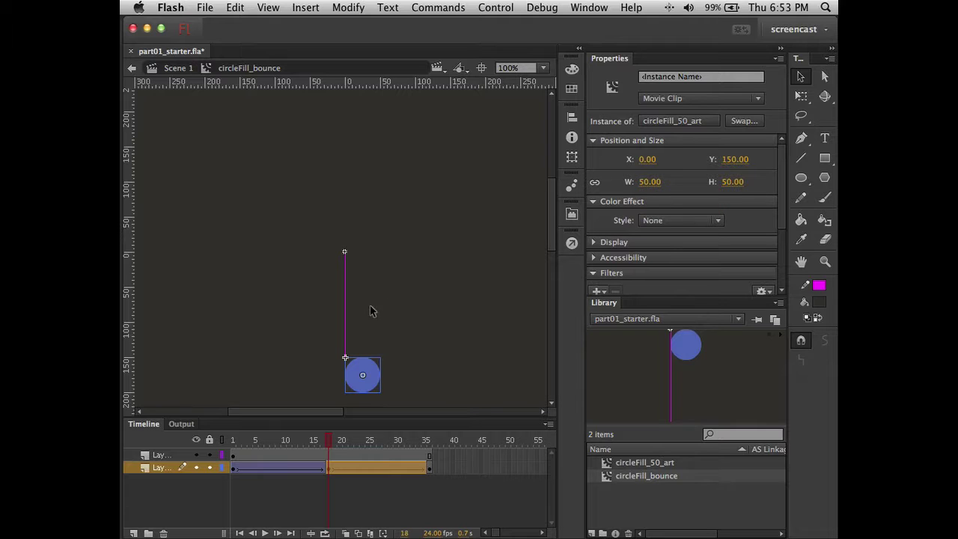
pyautogui.click(346, 310)
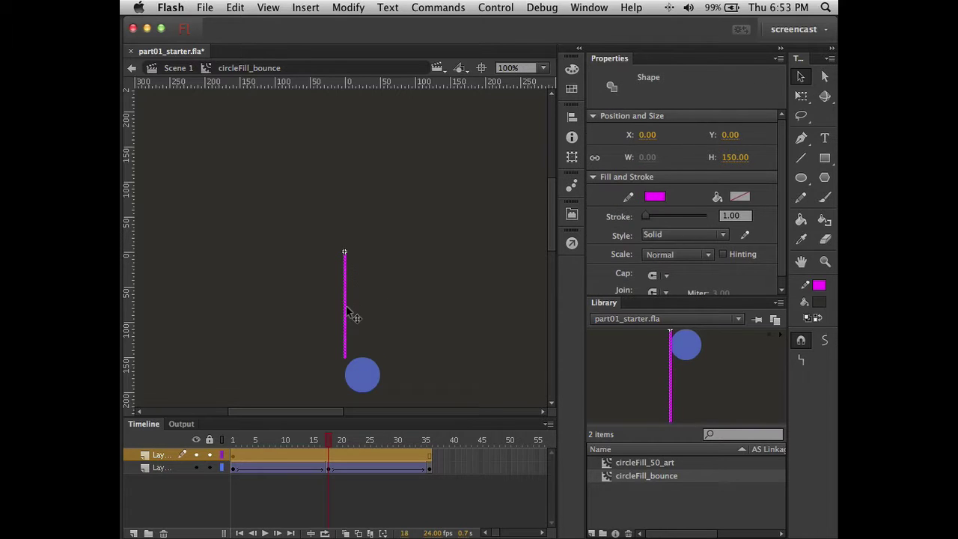
pyautogui.click(733, 163)
pyautogui.write('2')
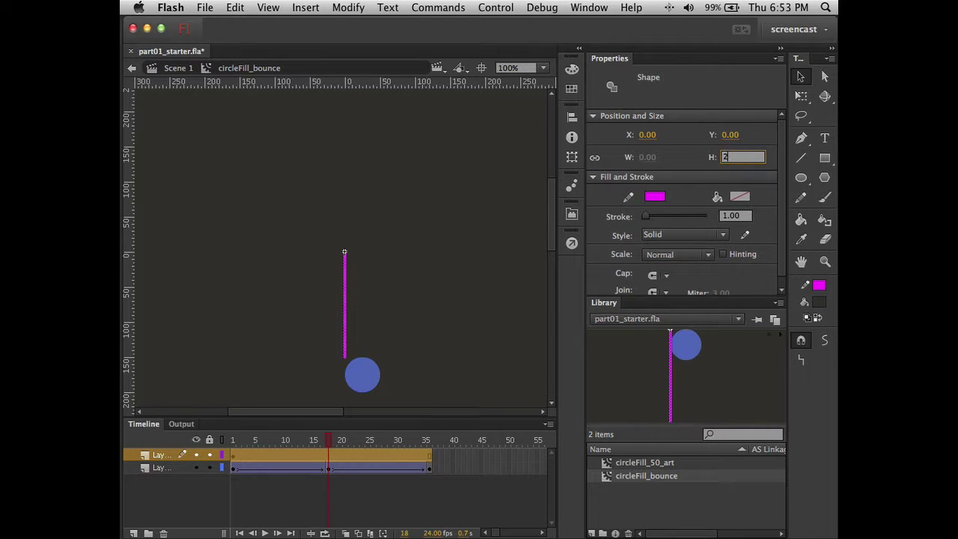
pyautogui.write('00')
pyautogui.press('Return')
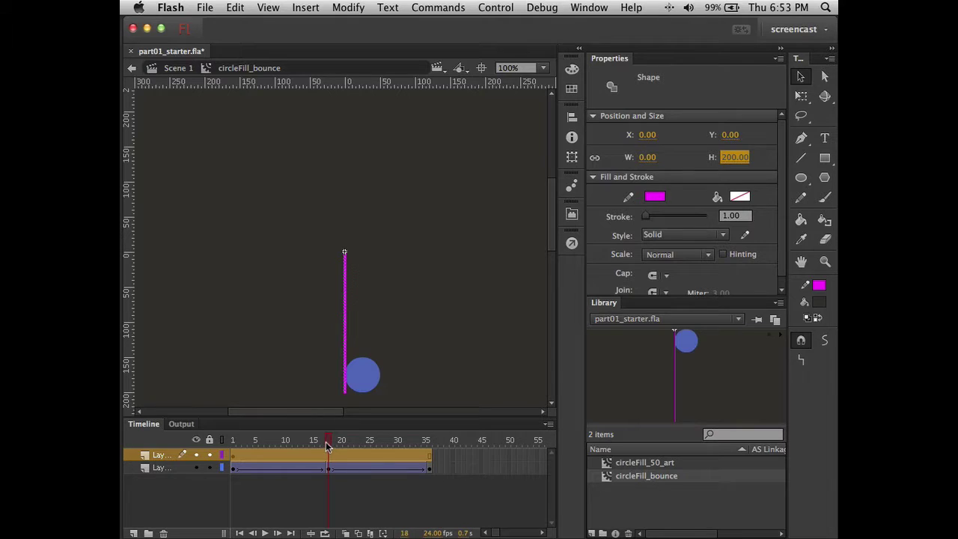
pyautogui.moveTo(327, 447); pyautogui.dragTo(233, 449)
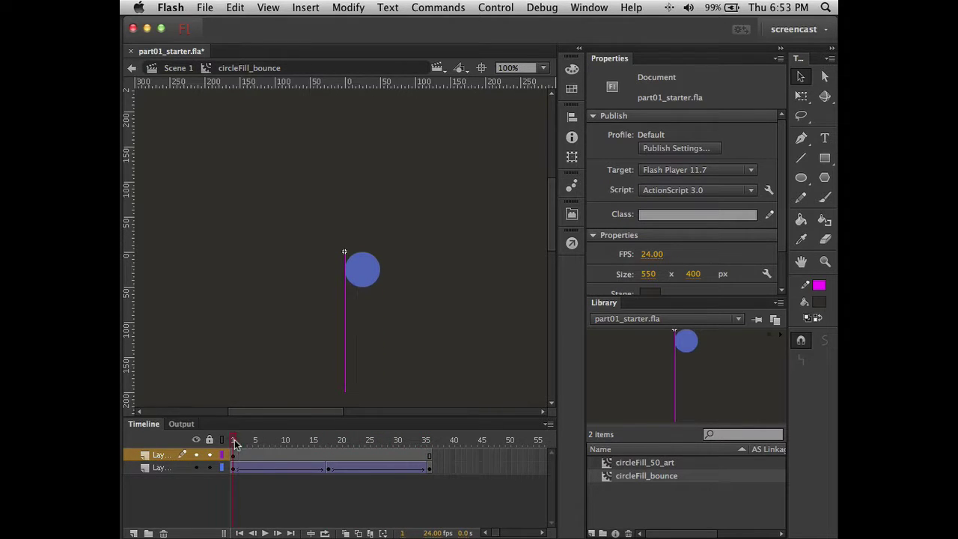
# Return to the main timeline, go to frame 13 and lock the tween layer.
pyautogui.click(176, 68)
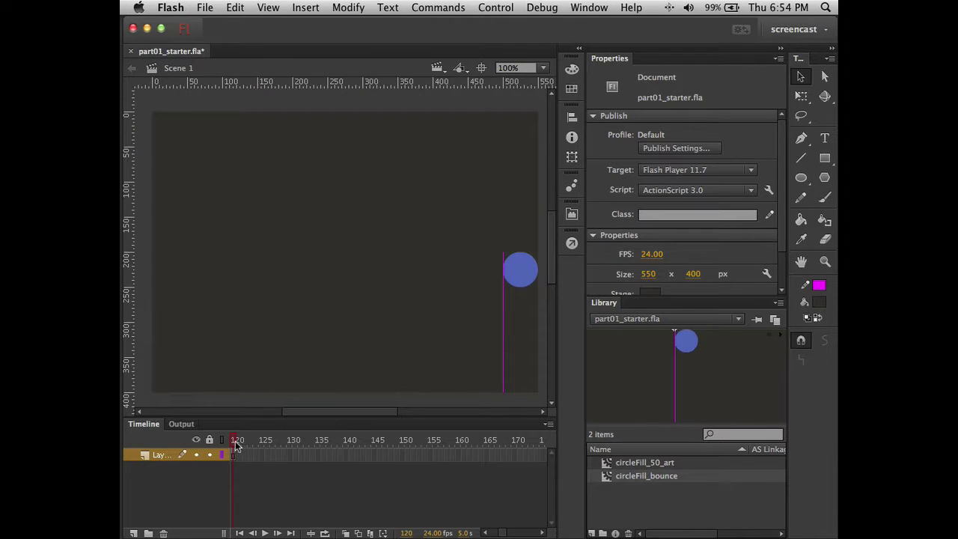
pyautogui.moveTo(235, 445); pyautogui.dragTo(300, 443)
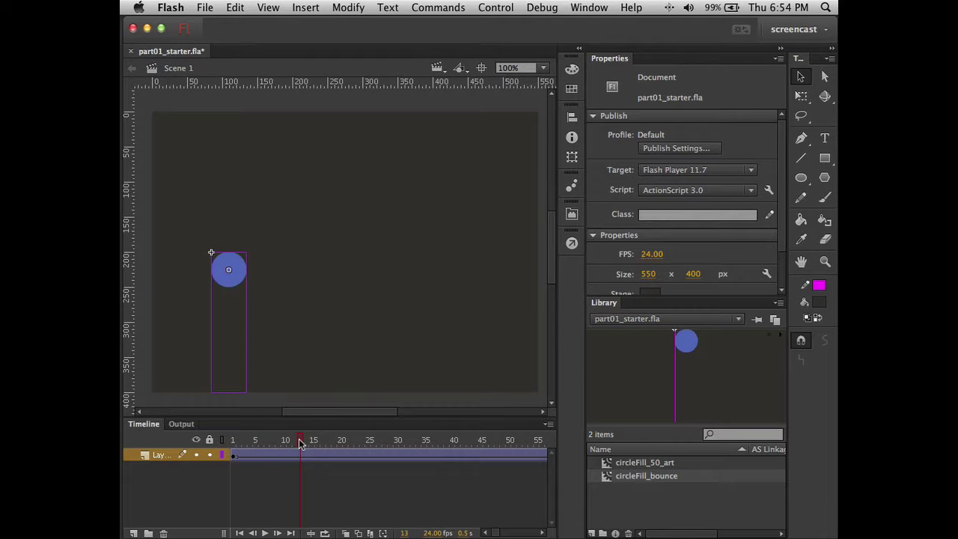
pyautogui.click(210, 455)
# Scrub the main timeline and test the movie to watch the bounce against its line, and close the preview.
pyautogui.moveTo(303, 442)
pyautogui.mouseDown()
pyautogui.moveTo(233, 444)
pyautogui.moveTo(552, 440)
pyautogui.moveTo(305, 430)
pyautogui.mouseUp()
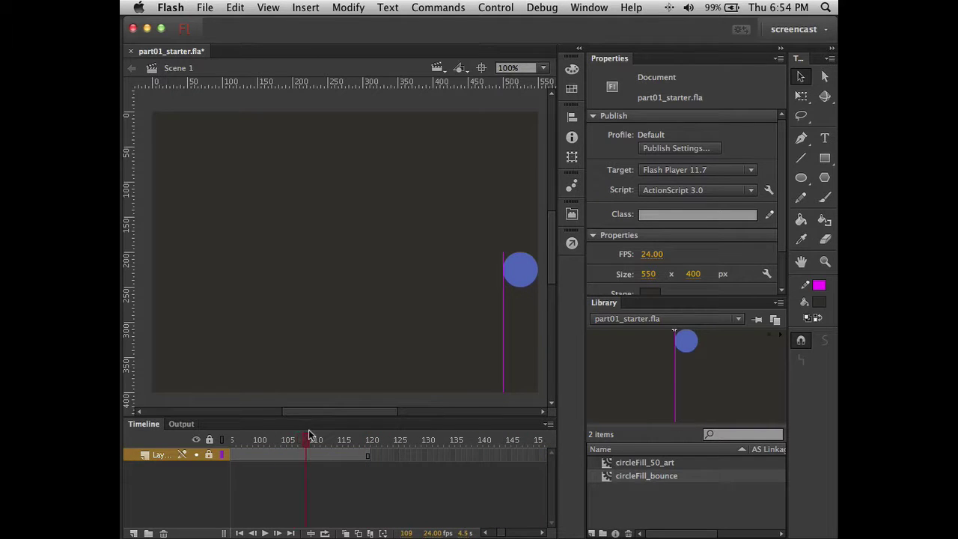
pyautogui.press('super+Return')
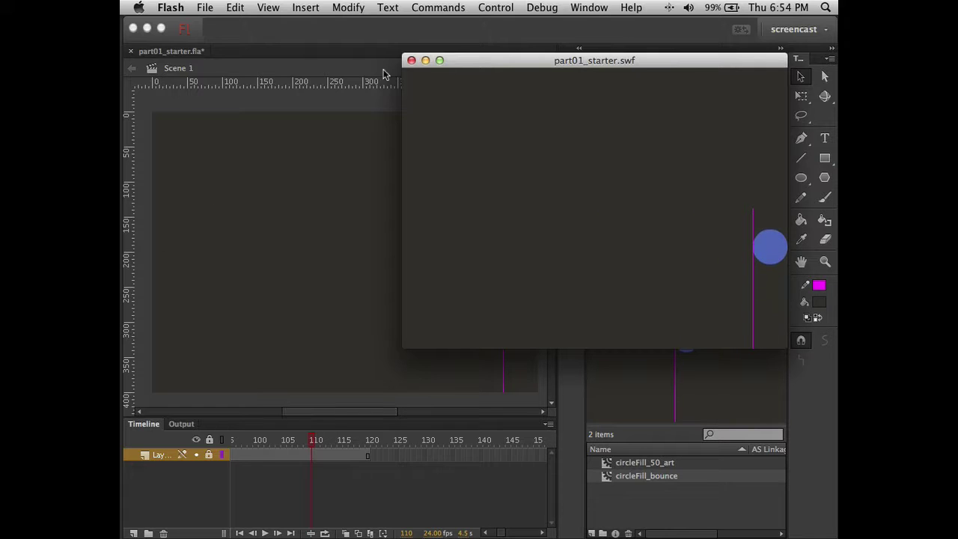
pyautogui.click(411, 60)
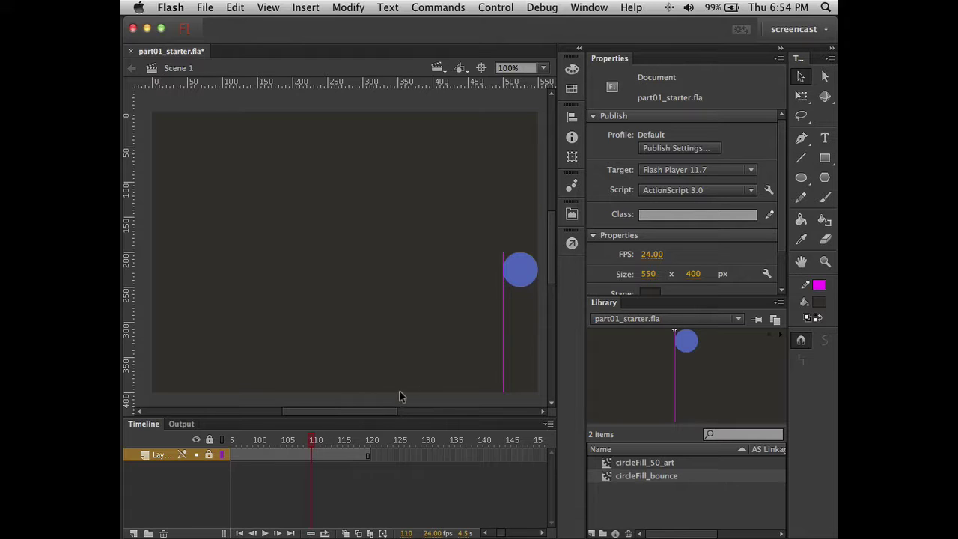
# Add a new layer to the main timeline and delete the old tween layer.
pyautogui.hscroll(-10, 395, 487)
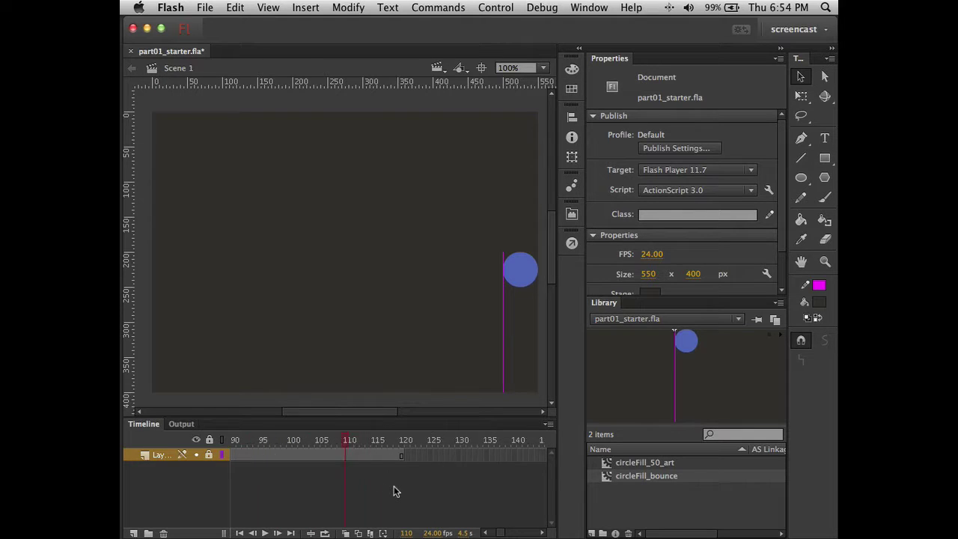
pyautogui.hscroll(-3, 394, 486)
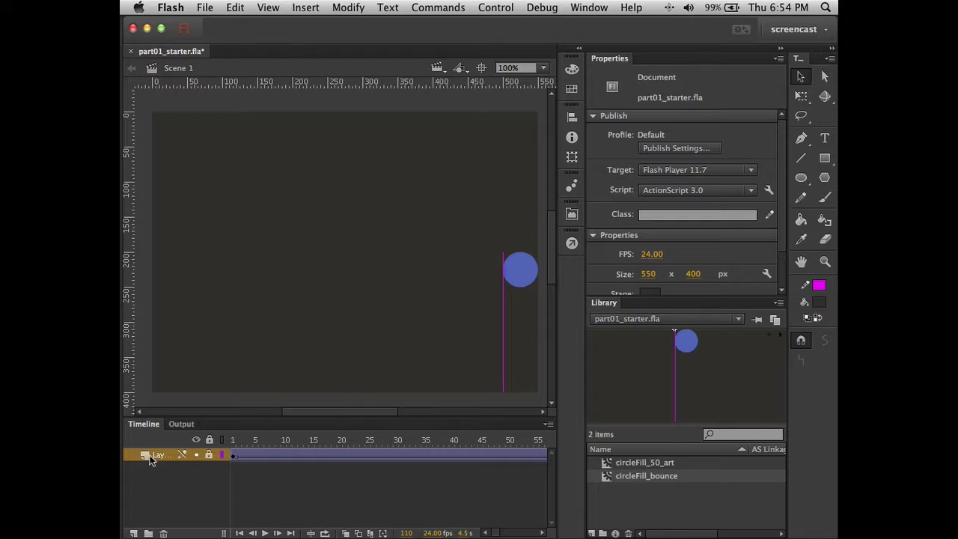
pyautogui.click(133, 533)
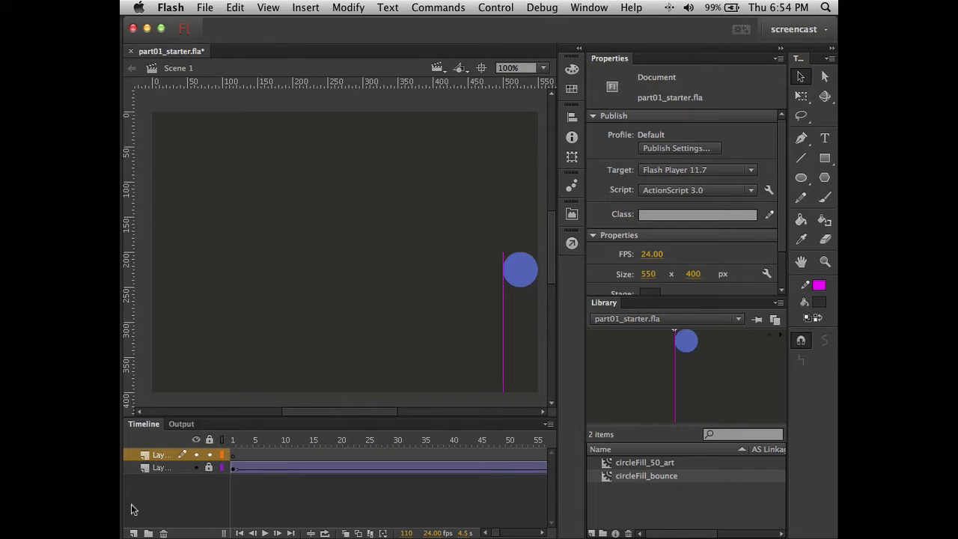
pyautogui.click(158, 469)
pyautogui.click(164, 533)
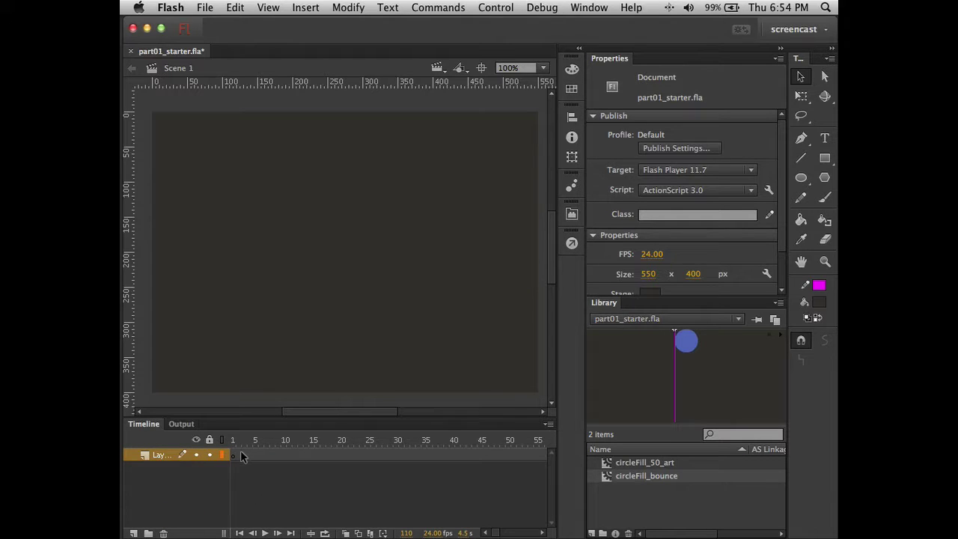
# Remove all frames after frame 1 from the new empty layer.
pyautogui.moveTo(240, 458); pyautogui.dragTo(500, 464)
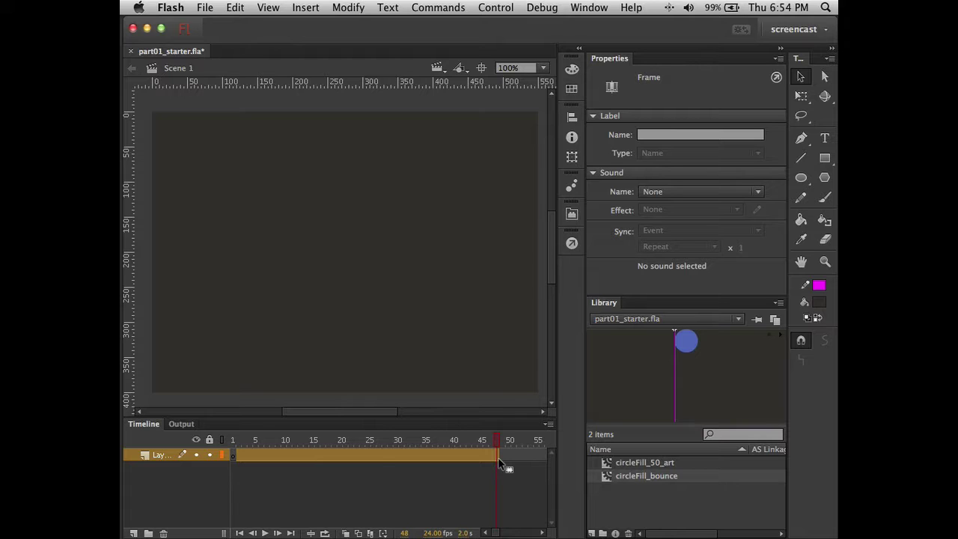
pyautogui.press('F6')
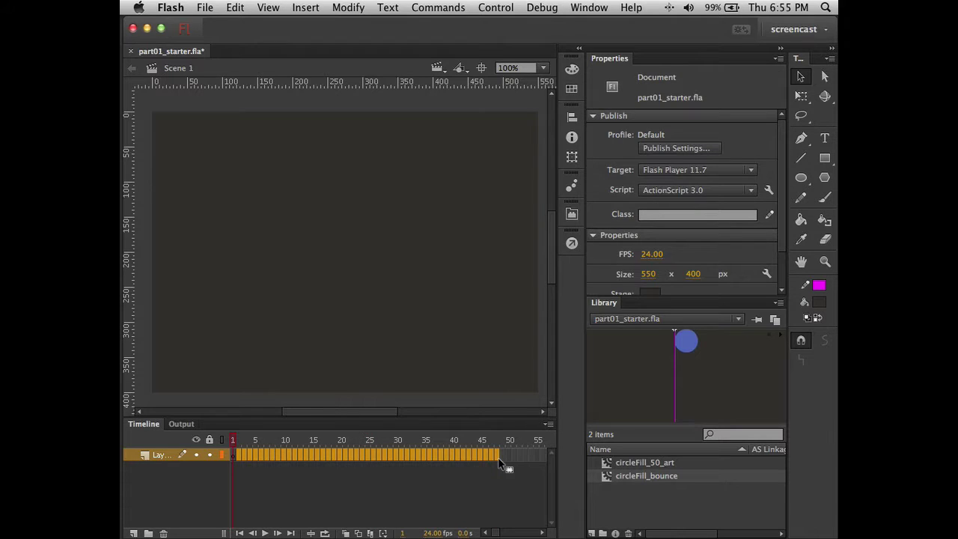
pyautogui.hotkey('shift', 'F5')
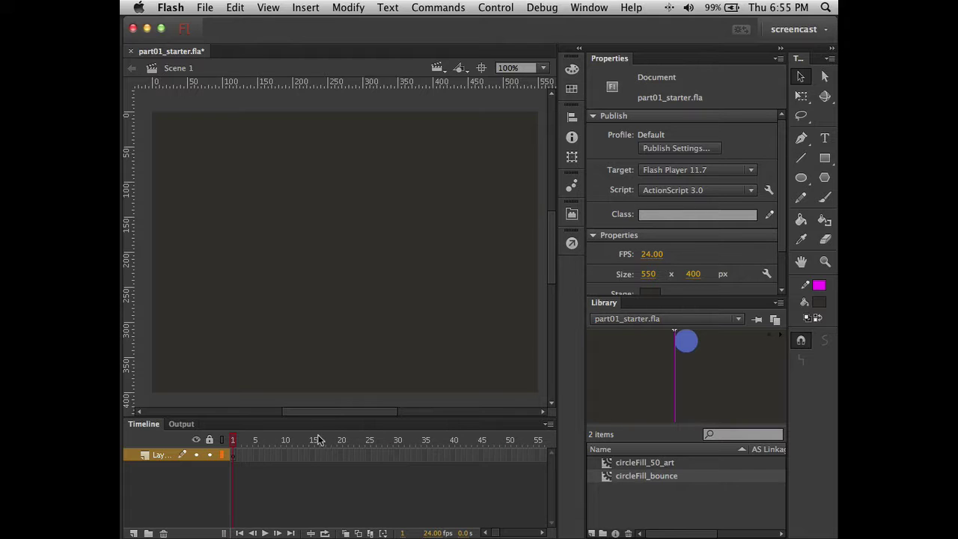
pyautogui.click(236, 457)
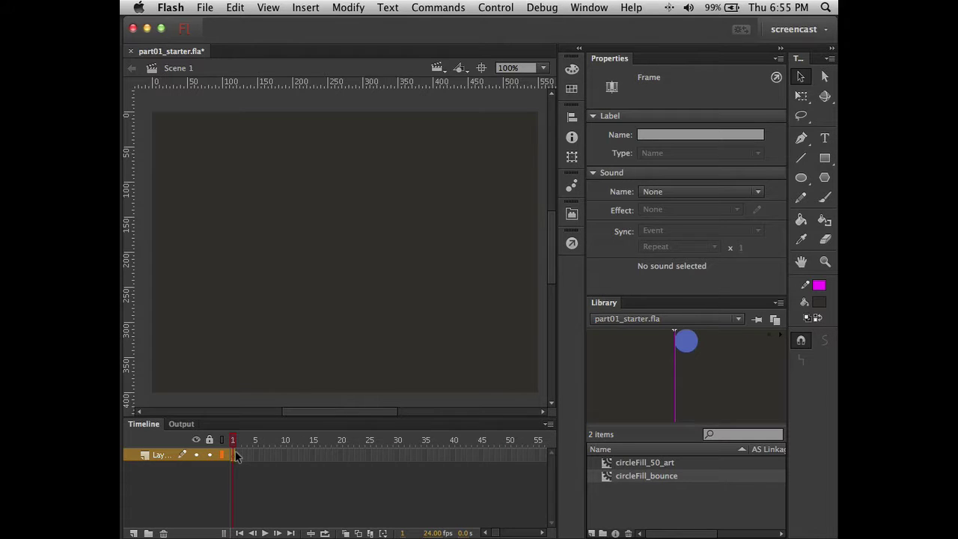
pyautogui.click(343, 491)
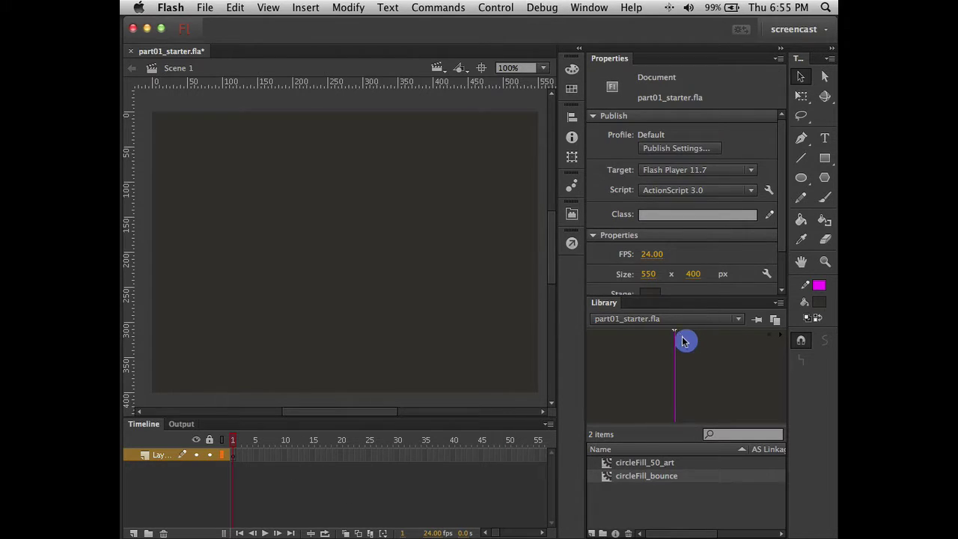
# Place a circleFill_bounce instance on the stage, centered horizontally and aligned to the stage's bottom edge.
pyautogui.moveTo(684, 342); pyautogui.dragTo(397, 253)
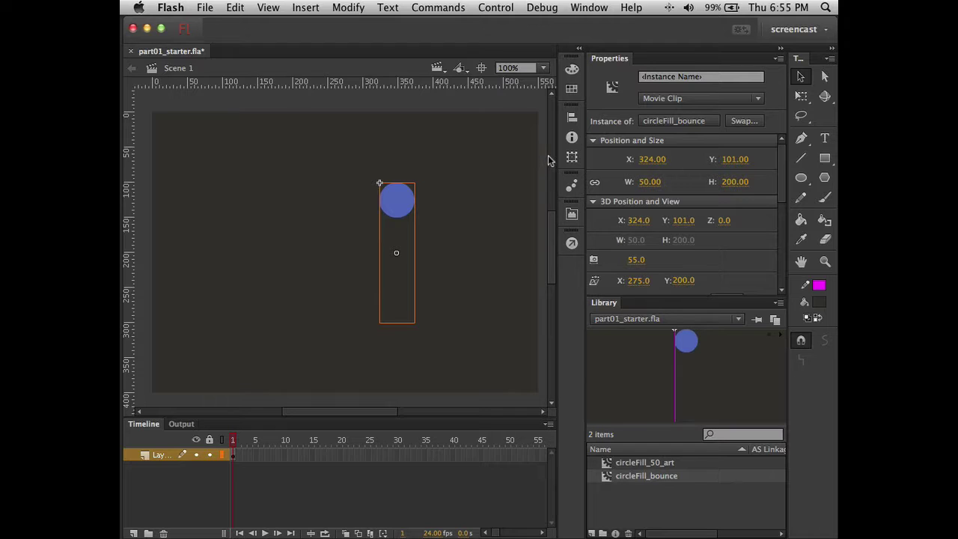
pyautogui.click(572, 117)
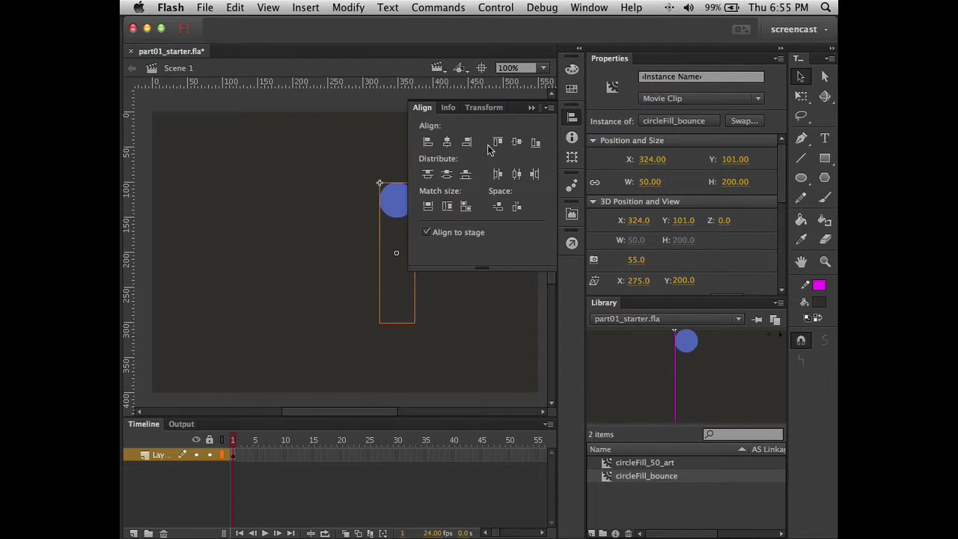
pyautogui.click(517, 144)
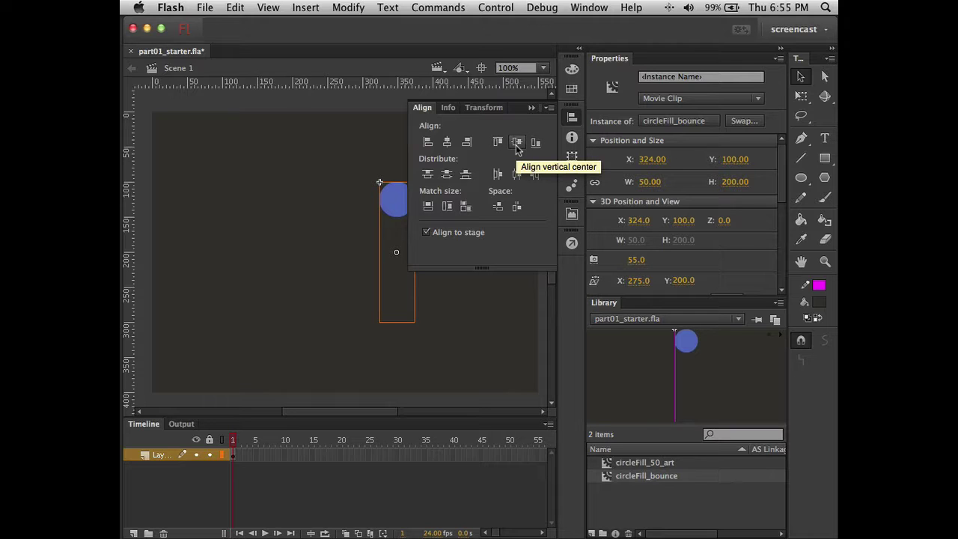
pyautogui.click(451, 144)
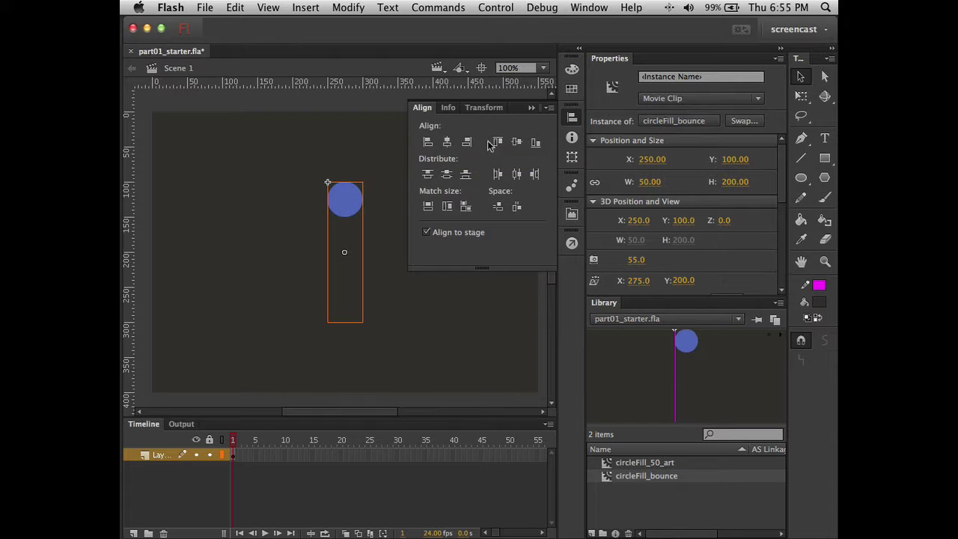
pyautogui.click(536, 144)
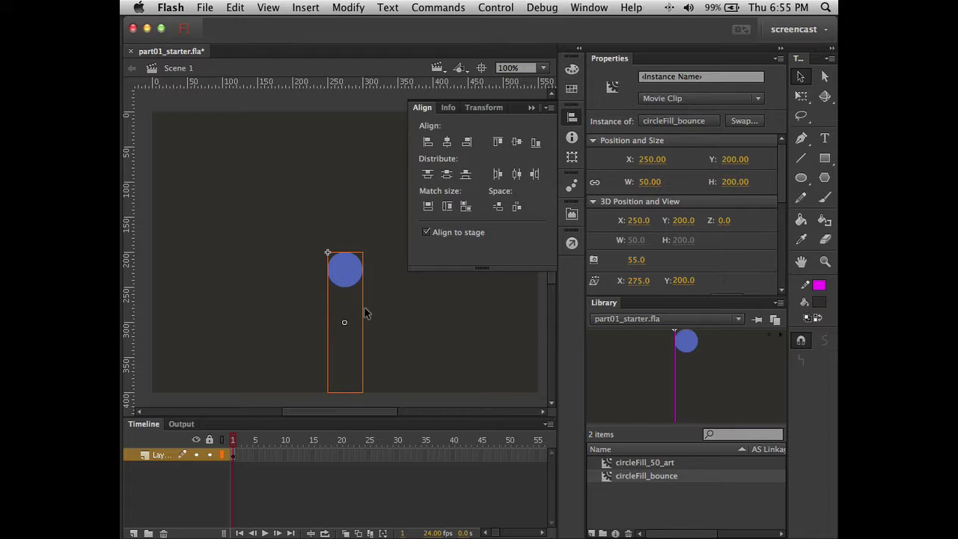
# Try rotating the circleFill_bounce instance 30° about its center, and reset its rotation to 0°.
pyautogui.click(499, 106)
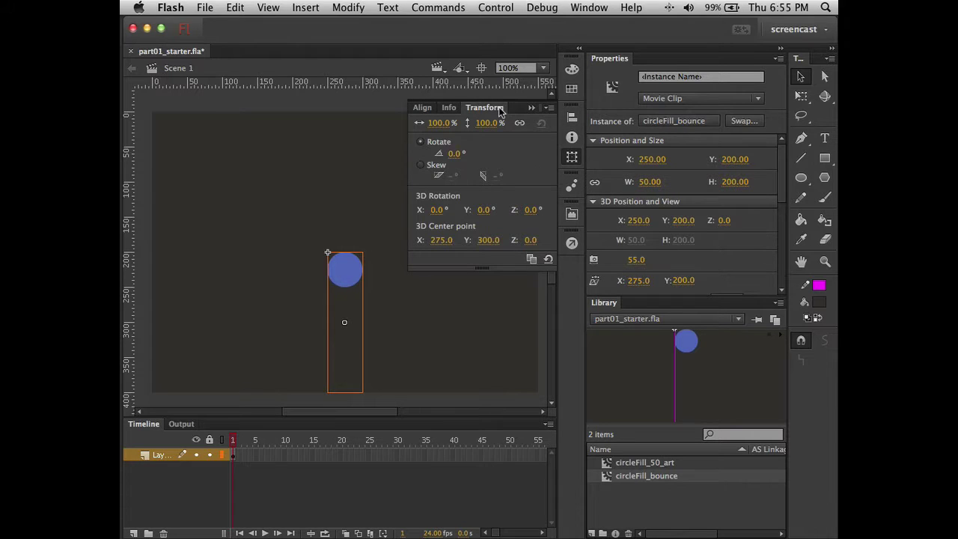
pyautogui.click(455, 155)
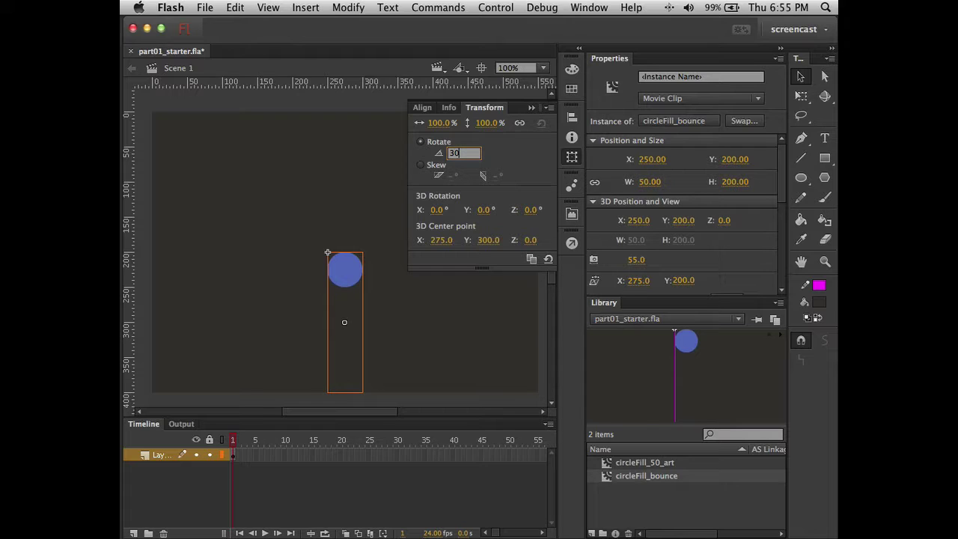
pyautogui.write('30')
pyautogui.press('Return')
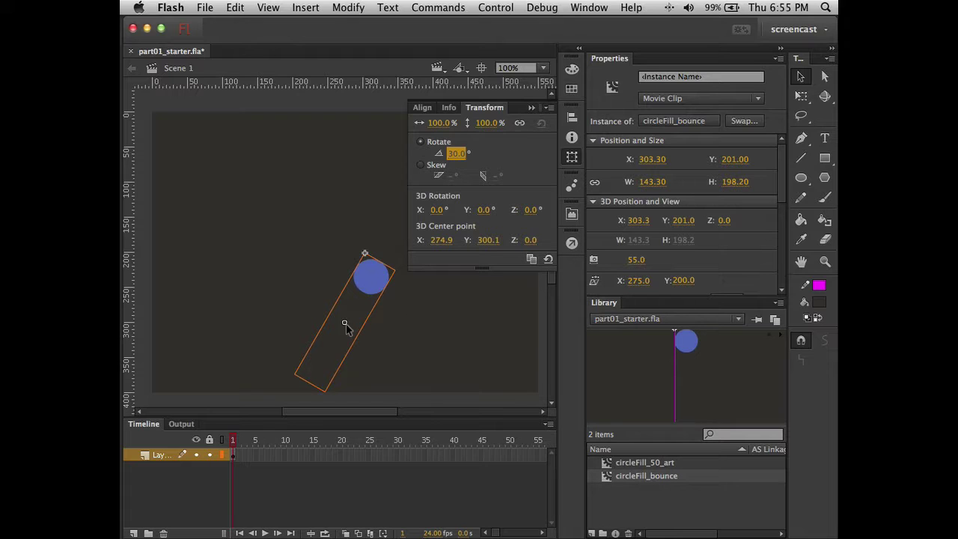
pyautogui.write('0')
pyautogui.press('Return')
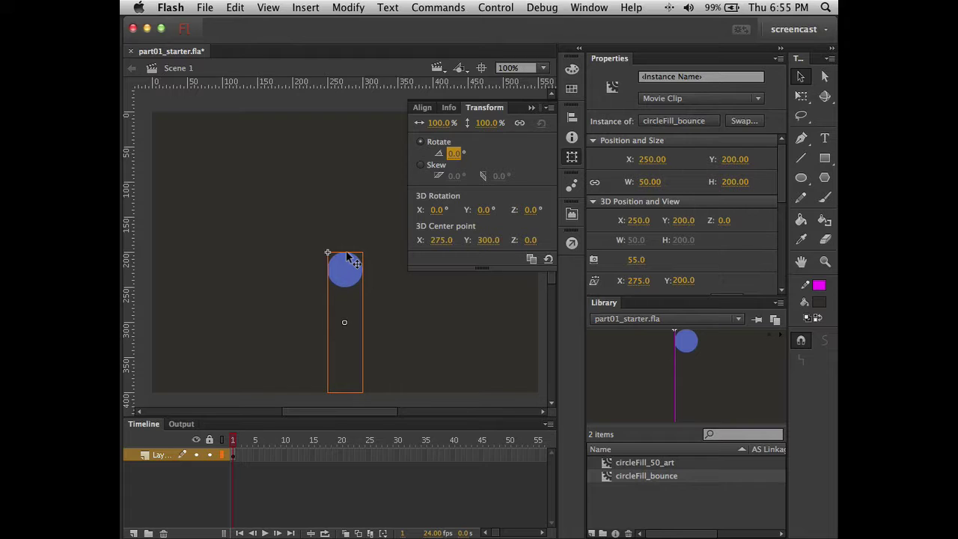
# Move the instance's transformation point to the middle of its top edge, and switch back to the Selection tool.
pyautogui.press('q')
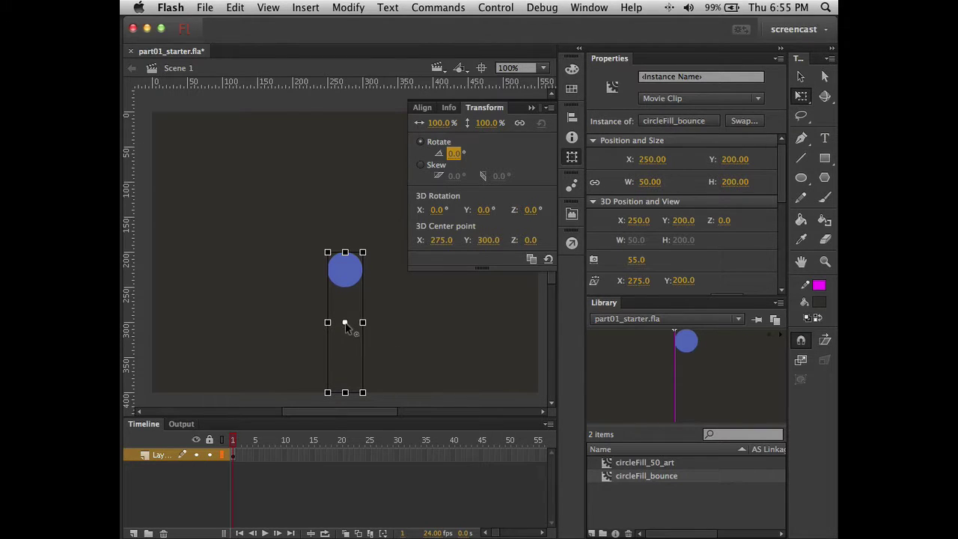
pyautogui.moveTo(346, 324); pyautogui.dragTo(343, 259)
pyautogui.press('v')
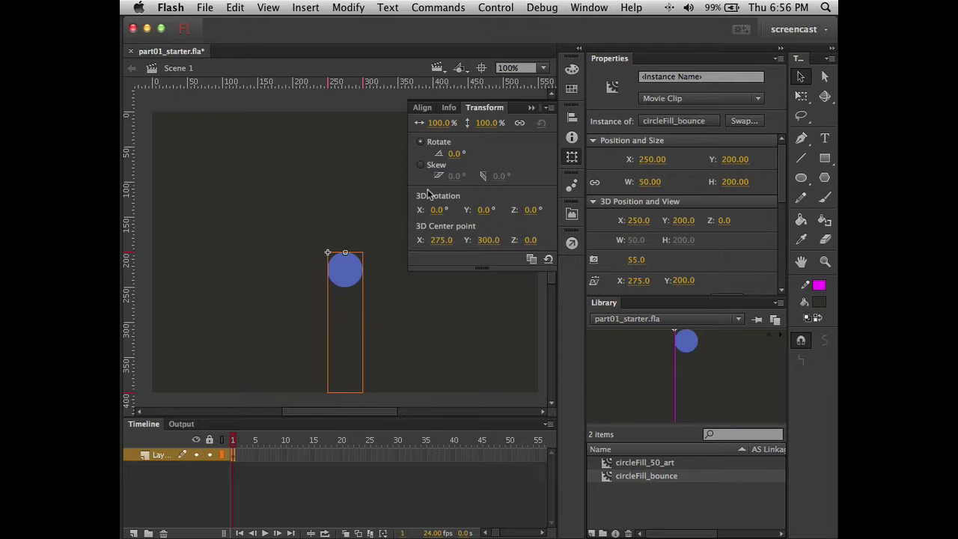
# Rotate the circleFill_bounce instance 30° about its transformation point, and test the movie.
pyautogui.click(453, 154)
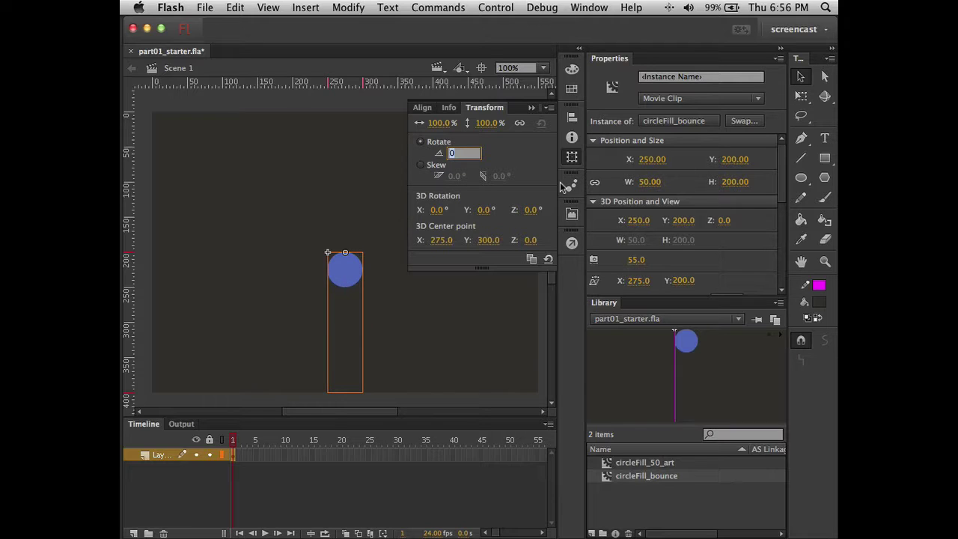
pyautogui.write('30')
pyautogui.press('Return')
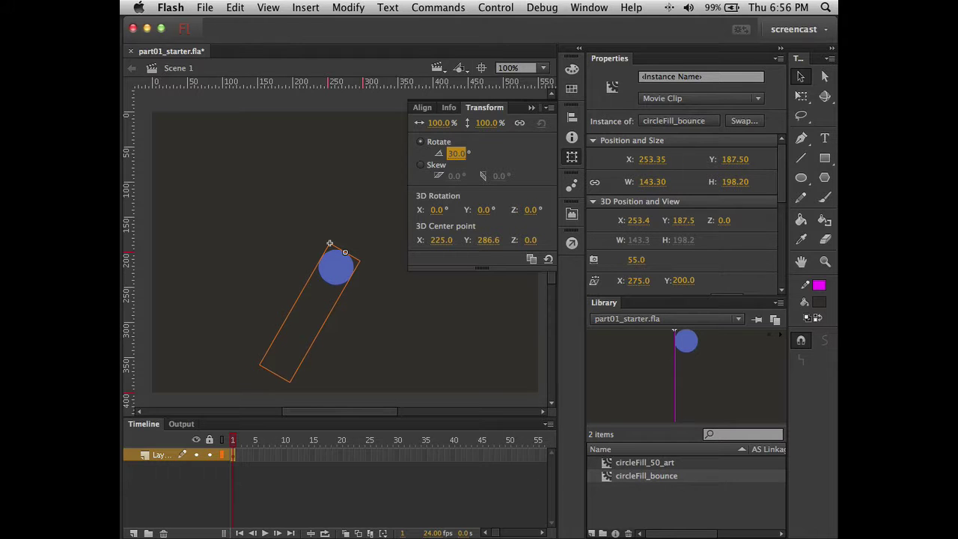
pyautogui.press('super+Return')
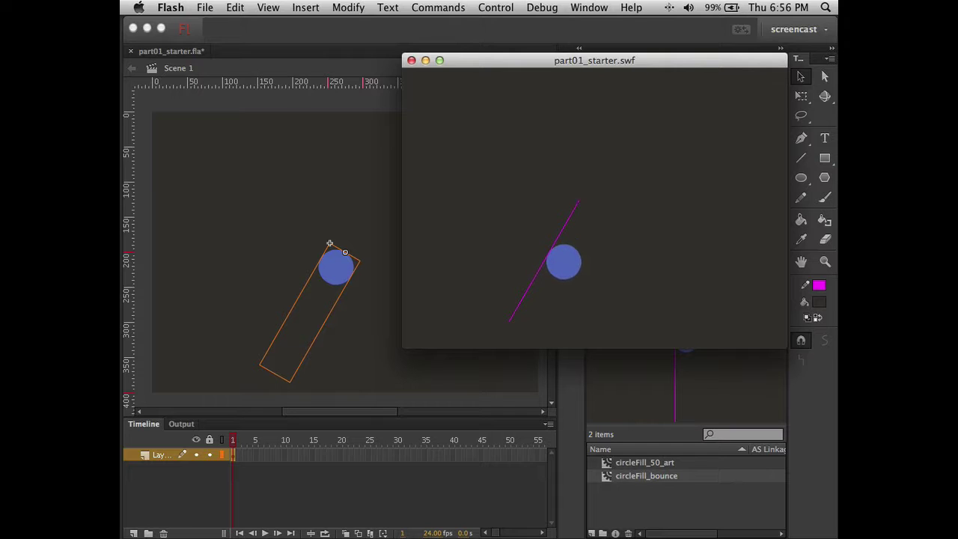
pyautogui.click(412, 59)
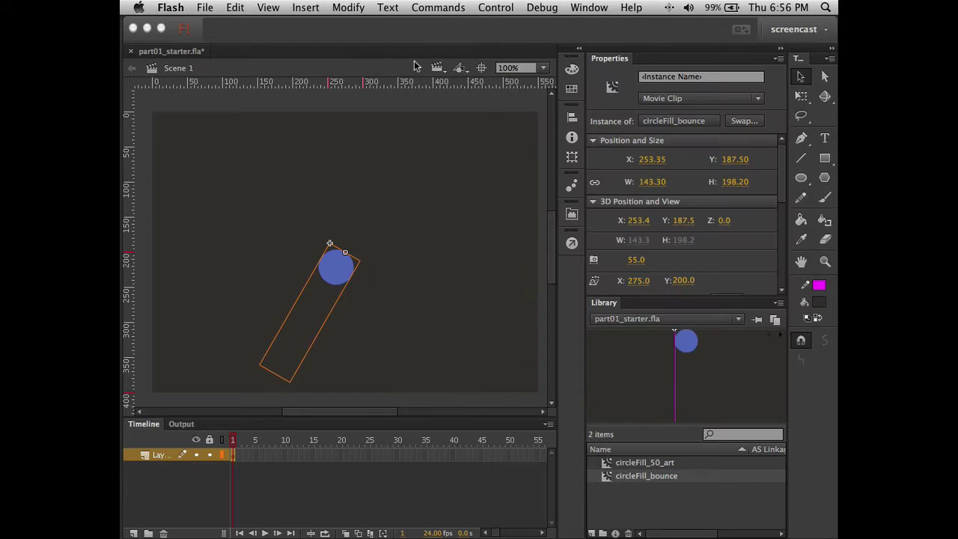
# Duplicate the 30° rotation twelve times around the transformation point to form a full ring of instances, and test the movie.
pyautogui.click(570, 158)
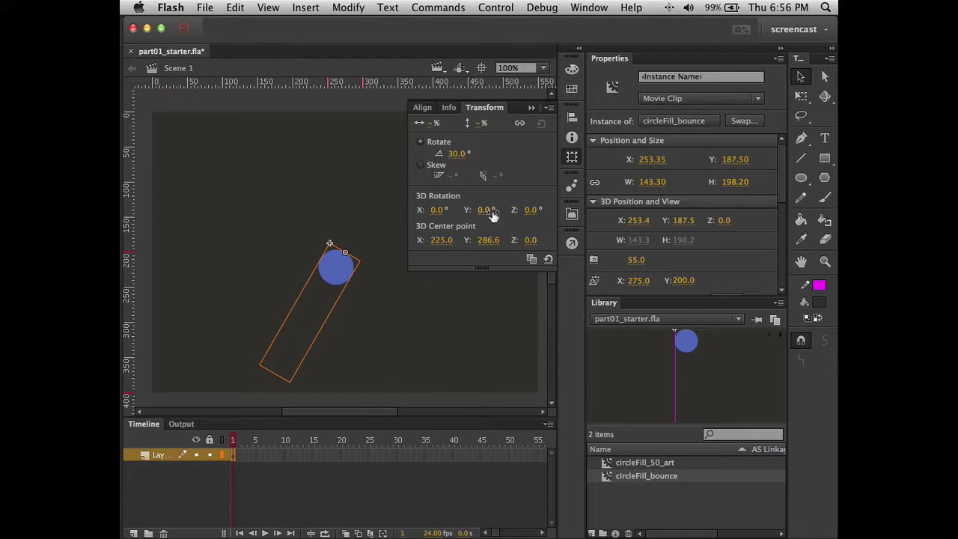
pyautogui.click(532, 259)
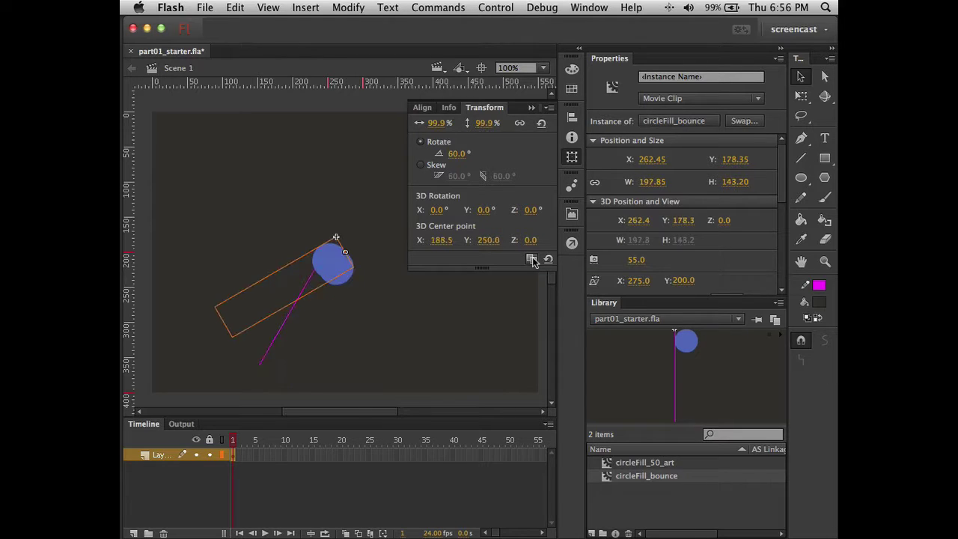
pyautogui.click(532, 259)
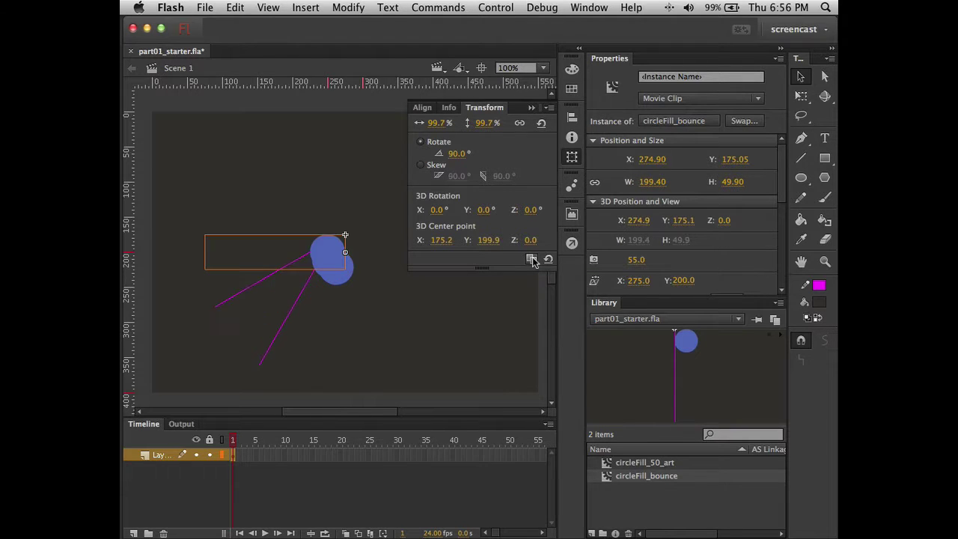
pyautogui.click(532, 259)
pyautogui.click(531, 259)
pyautogui.click(532, 259)
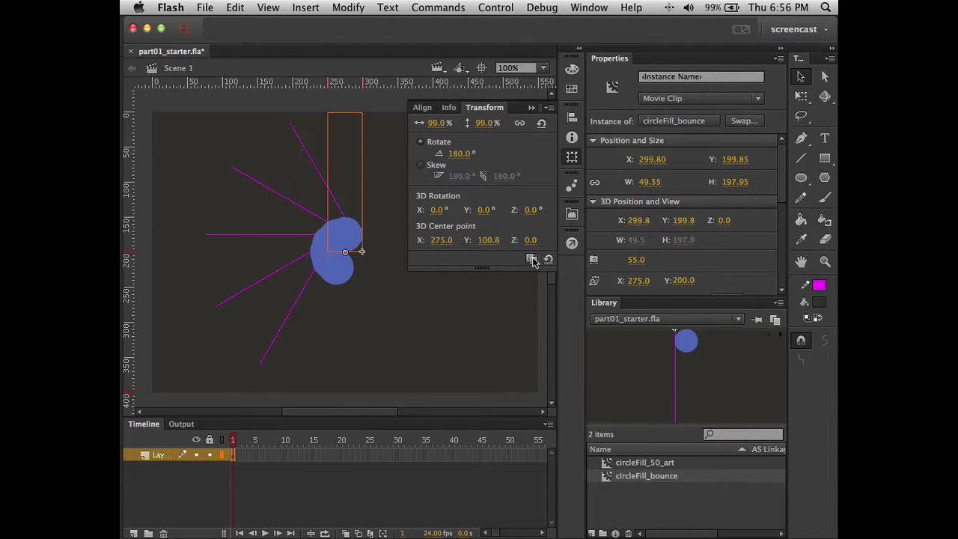
pyautogui.click(532, 259)
pyautogui.click(532, 259)
pyautogui.click(531, 259)
pyautogui.click(531, 259)
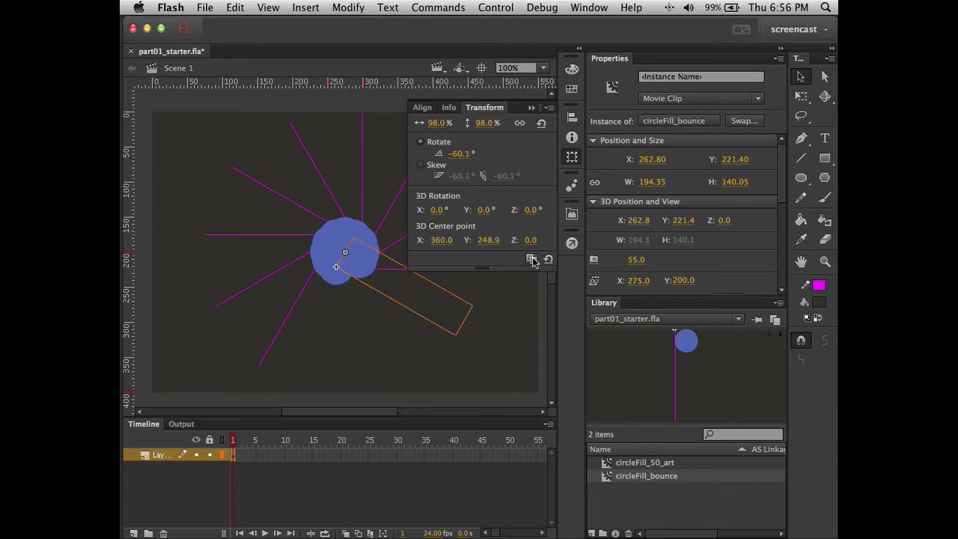
pyautogui.click(532, 259)
pyautogui.click(531, 259)
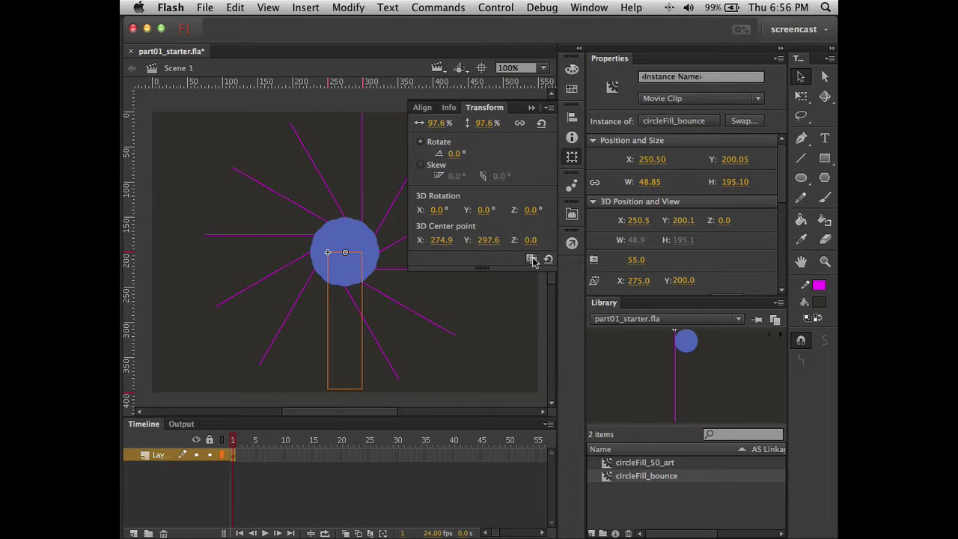
pyautogui.click(531, 259)
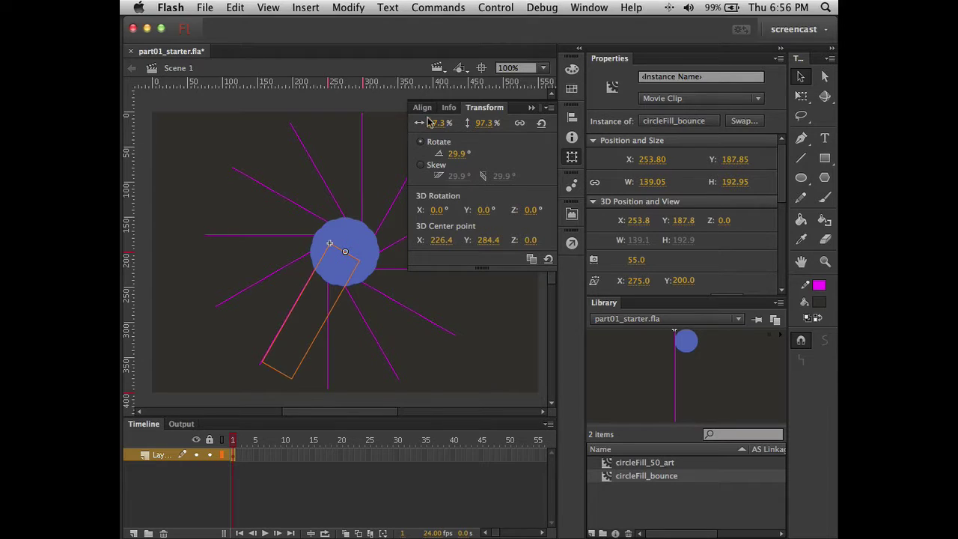
pyautogui.click(532, 110)
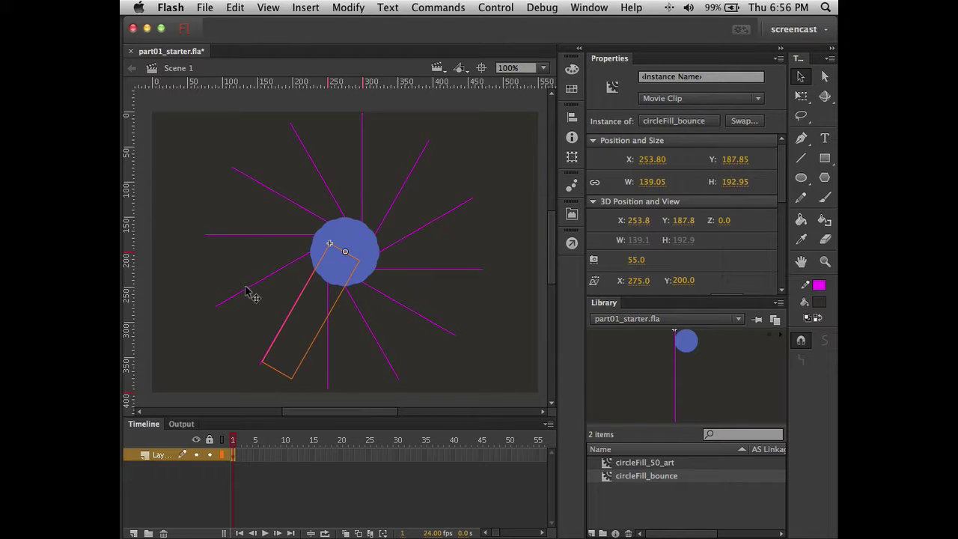
pyautogui.press('super+Return')
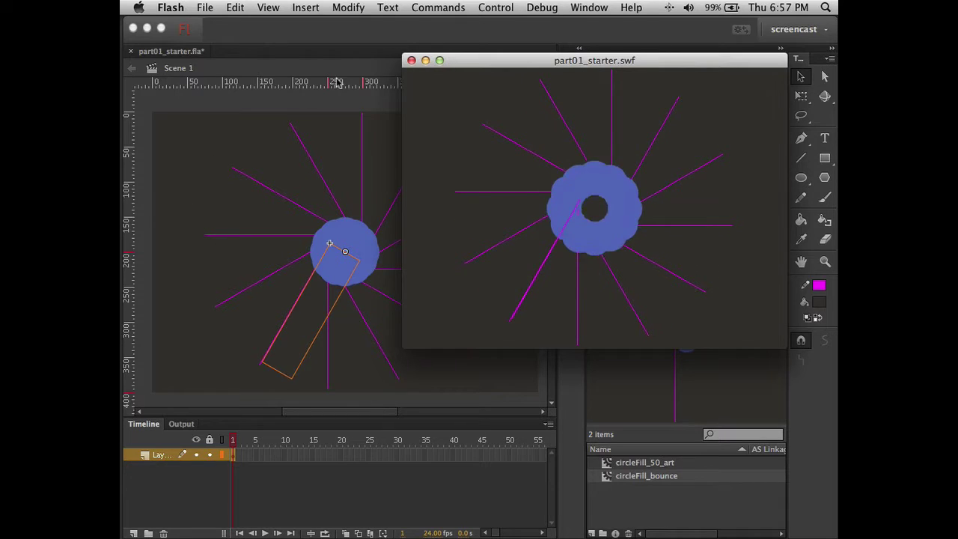
pyautogui.click(410, 61)
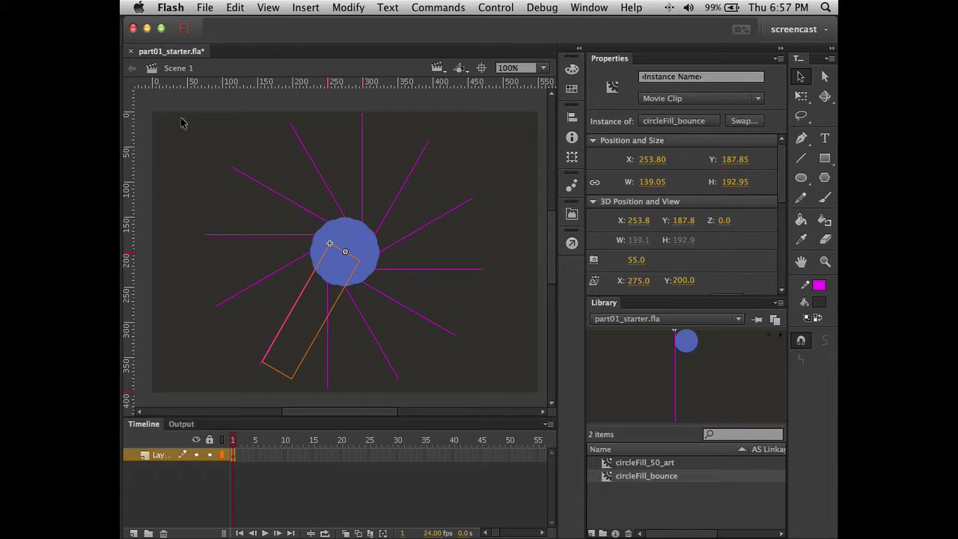
# Convert all instances on the stage to a single movie clip symbol named circleFill_bounce_many.
pyautogui.press('super+a')
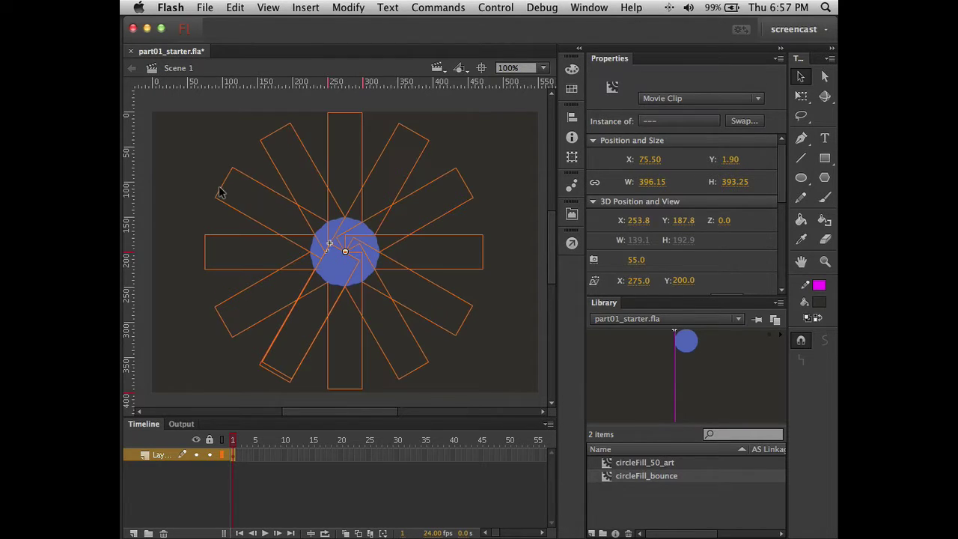
pyautogui.rightClick(340, 251)
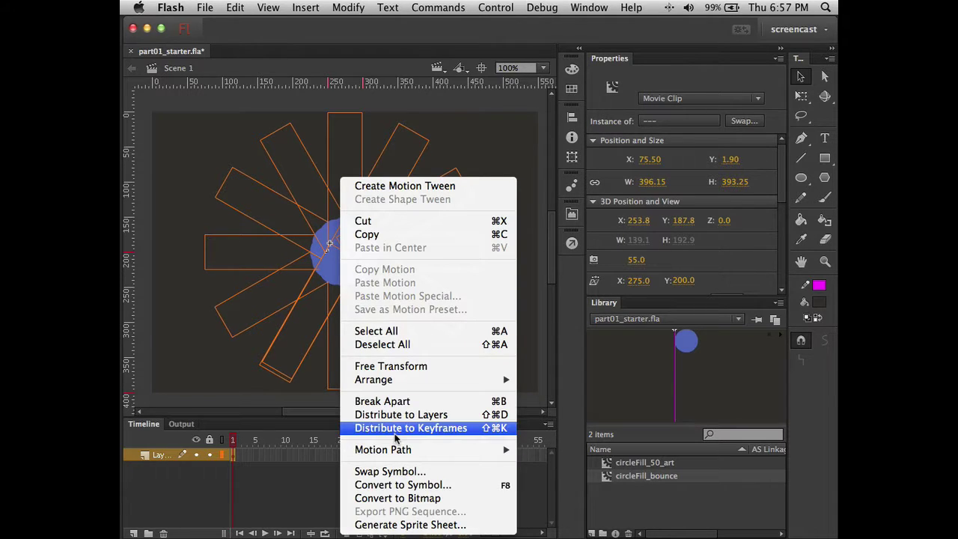
pyautogui.click(405, 485)
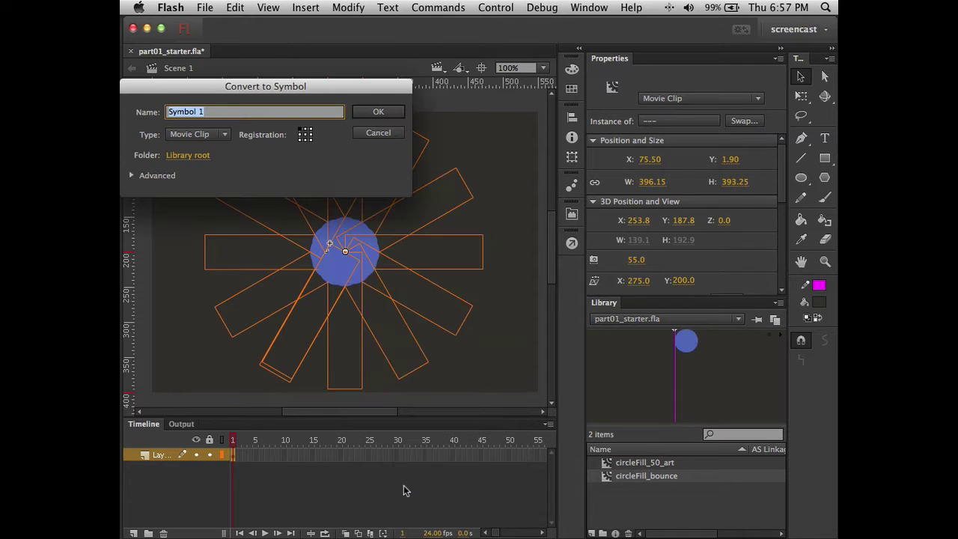
pyautogui.write('circleFill_bounc')
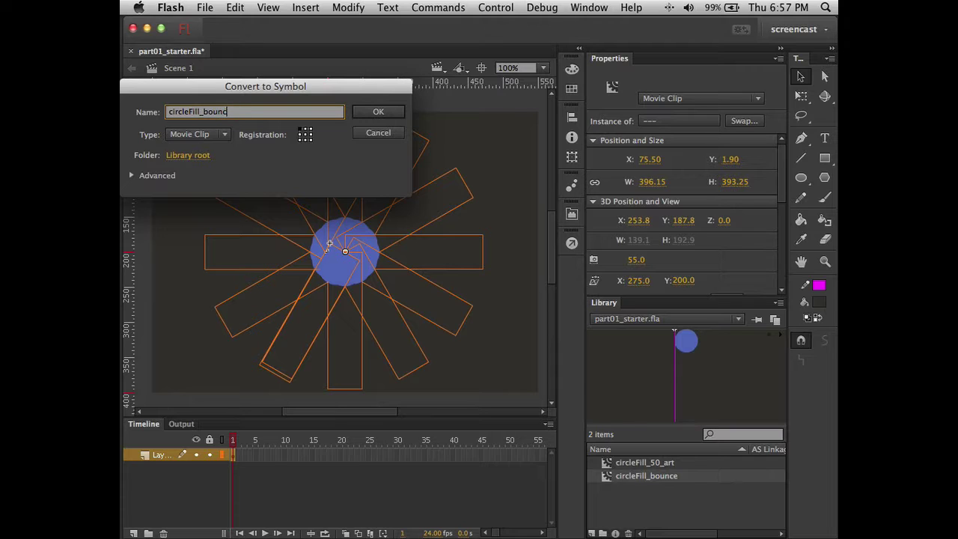
pyautogui.write('e_many')
pyautogui.press('Return')
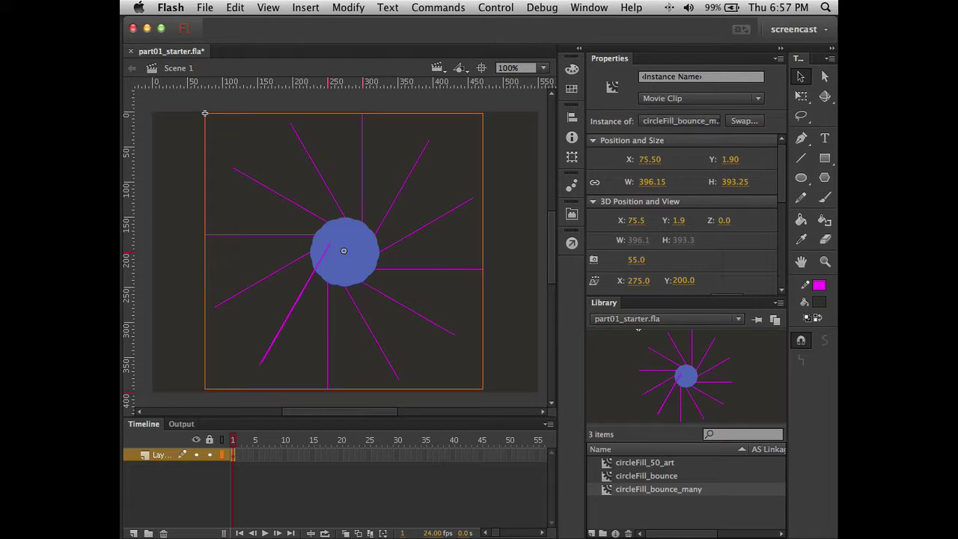
# Nest the circleFill_bounce_many instance in another movie clip symbol named circleFillBounceMany_rotate.
pyautogui.rightClick(344, 278)
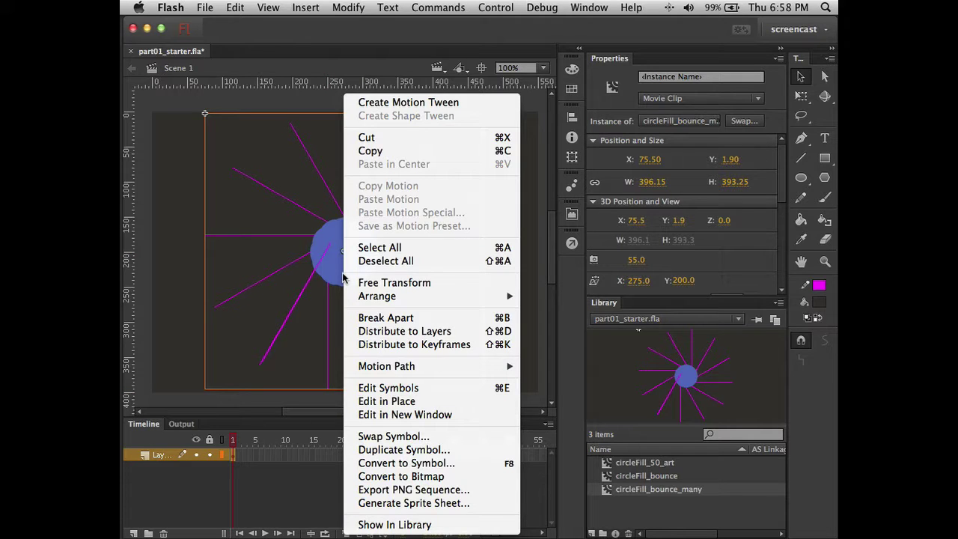
pyautogui.click(409, 465)
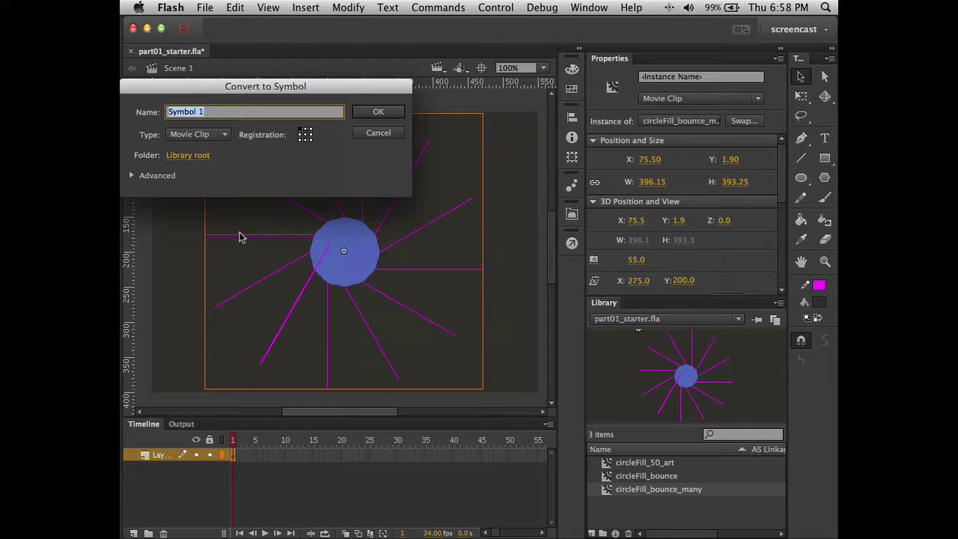
pyautogui.write('circleFillBounceMany')
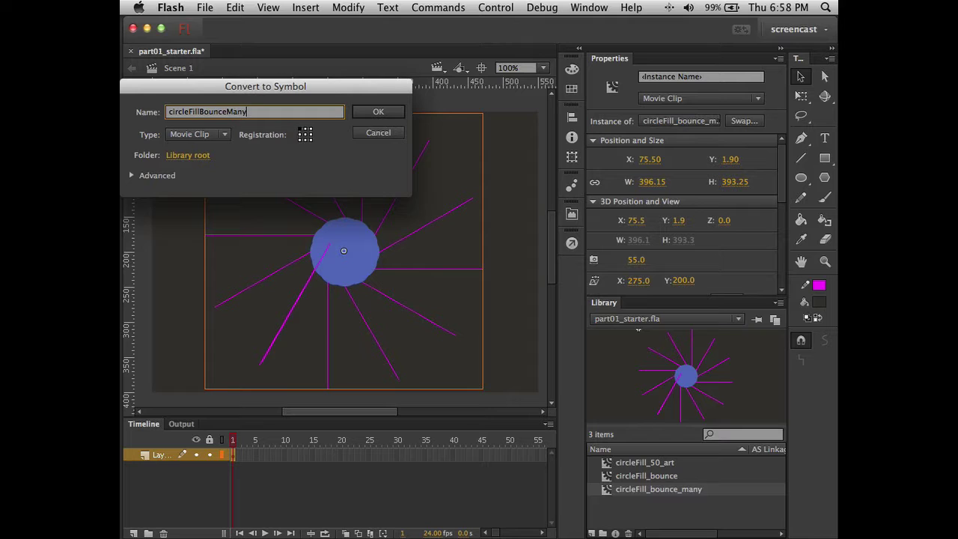
pyautogui.write('_rotate')
pyautogui.press('Return')
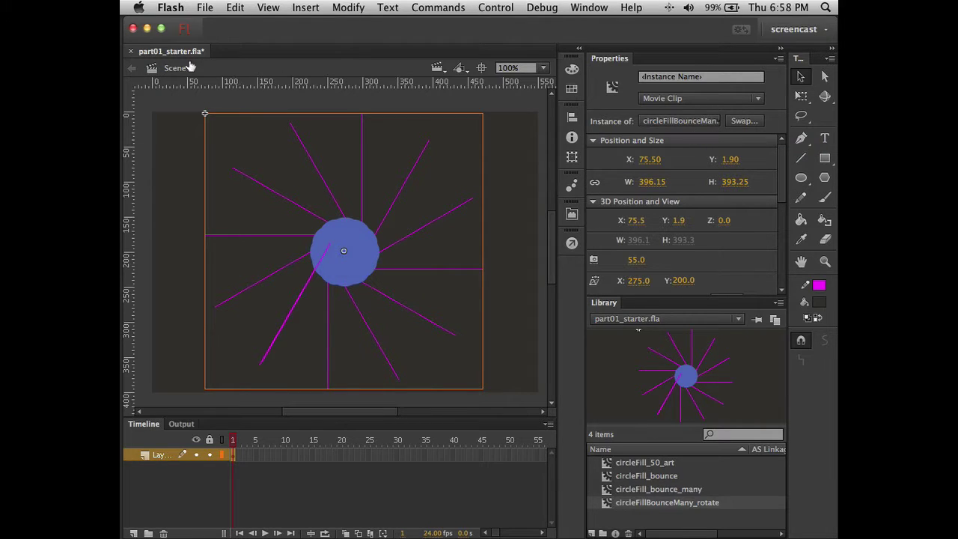
# Open circleFillBounceMany_rotate for editing and select the circleFill_bounce_many instance inside it.
pyautogui.doubleClick(347, 247)
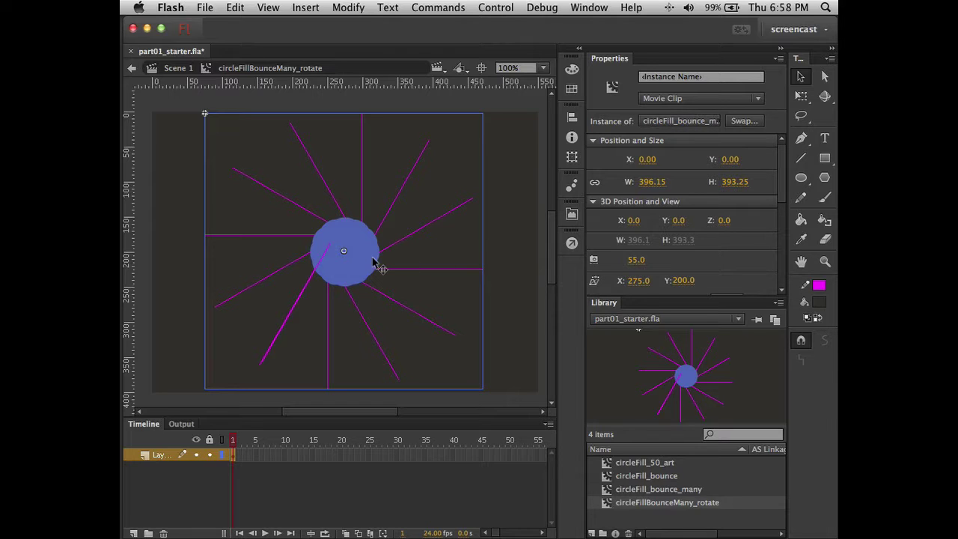
pyautogui.click(333, 172)
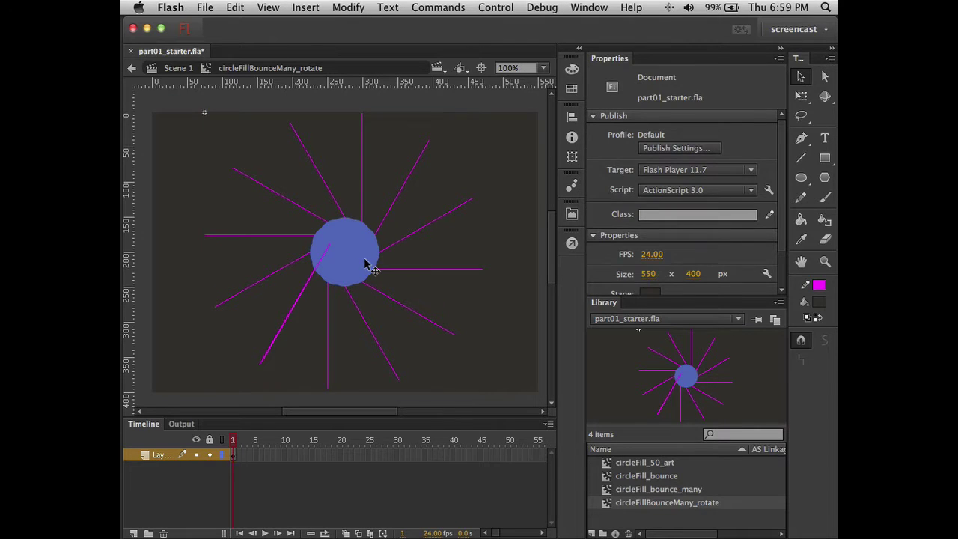
pyautogui.click(369, 260)
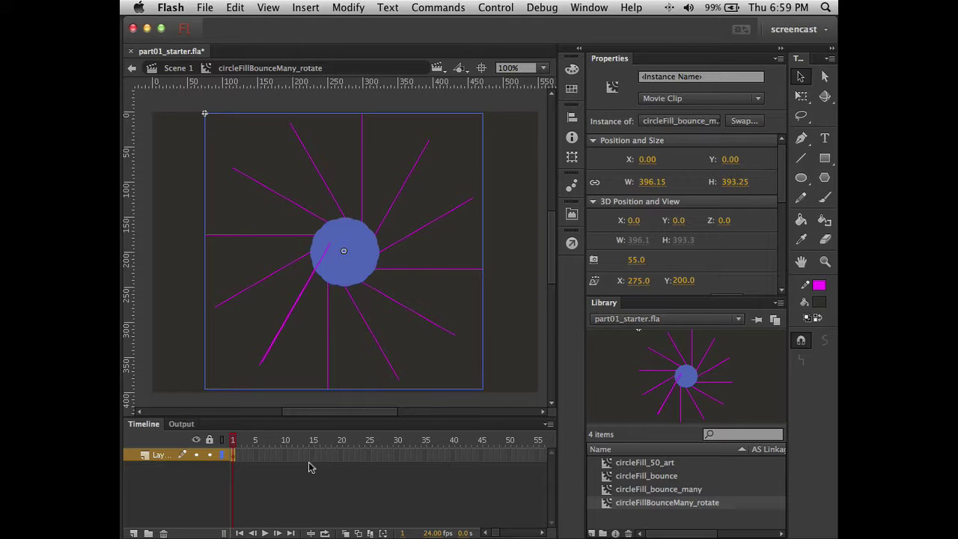
pyautogui.click(235, 454)
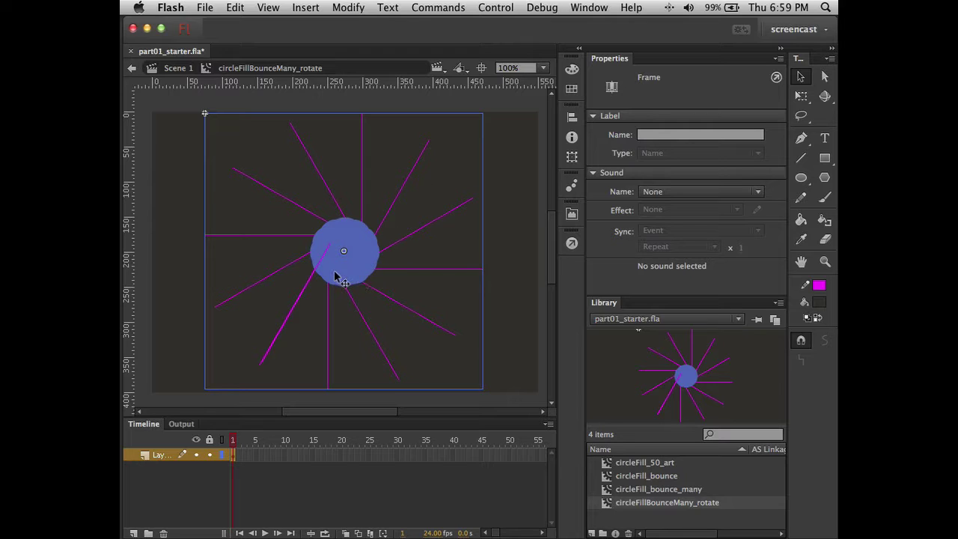
pyautogui.click(355, 260)
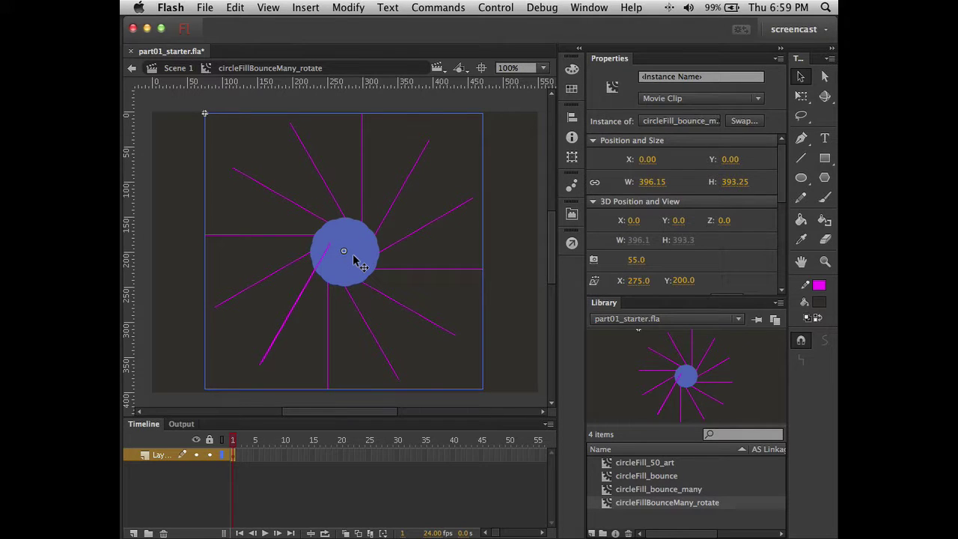
# Look inside the nested circleFill_bounce_many clip and its contents, and return to the circleFillBounceMany_rotate timeline.
pyautogui.doubleClick(355, 260)
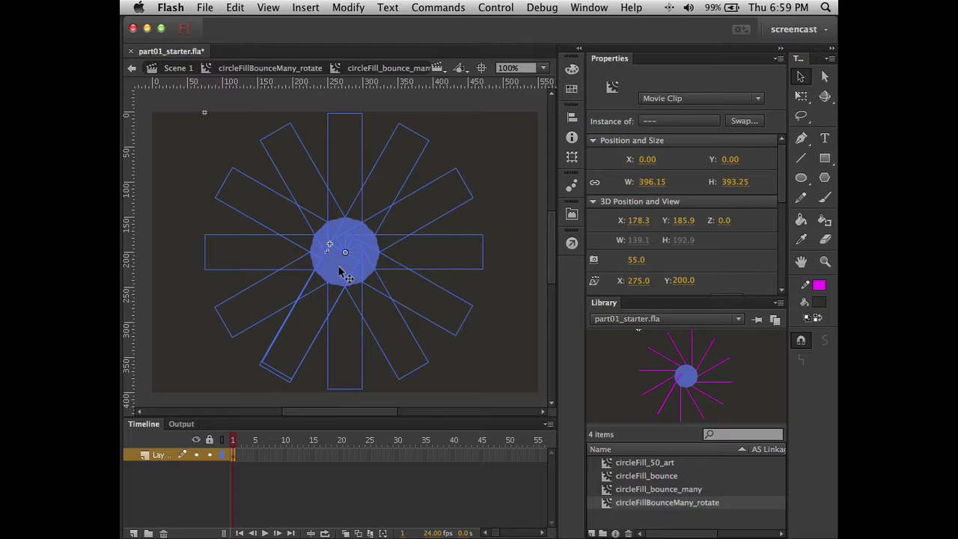
pyautogui.press('super+z')
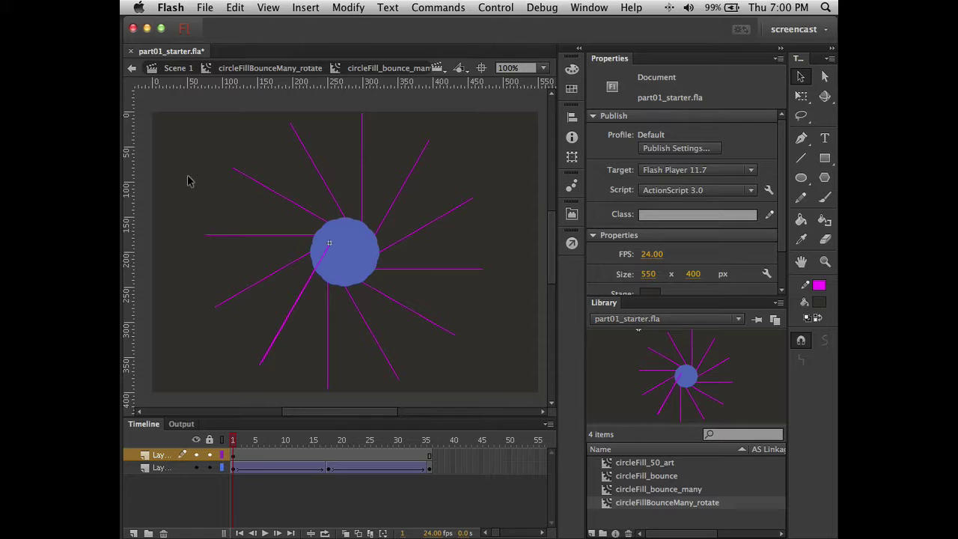
pyautogui.press('super+z')
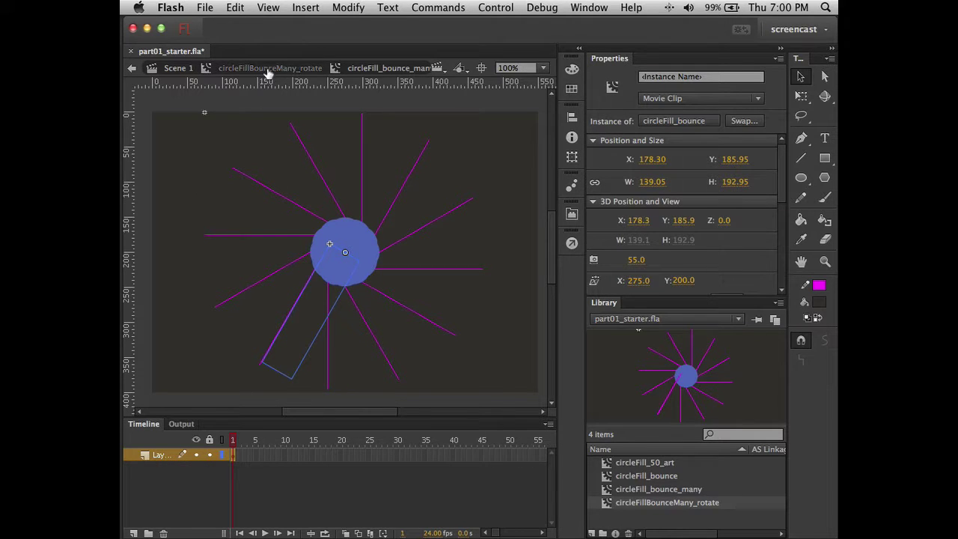
pyautogui.click(268, 69)
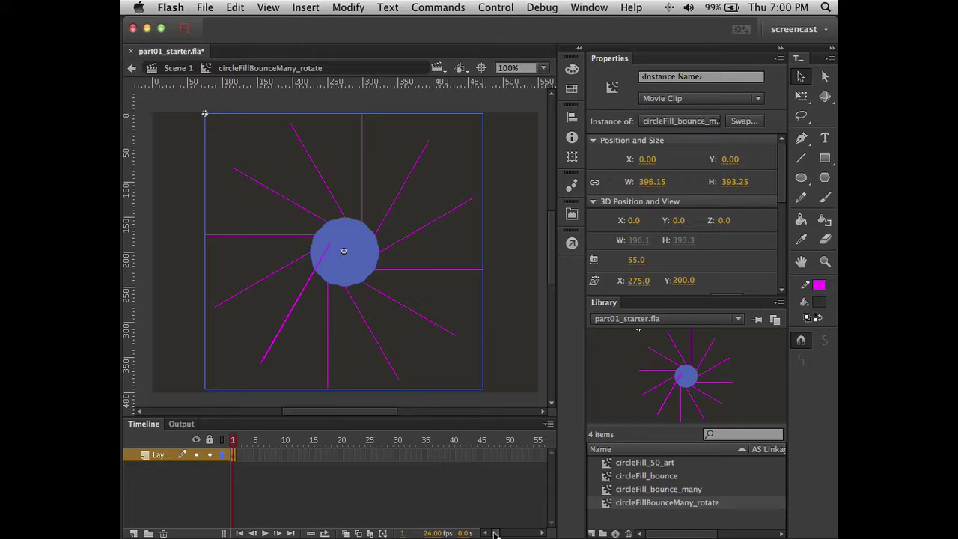
# Insert a keyframe at frame 192 on the circleFillBounceMany_rotate timeline.
pyautogui.moveTo(494, 533); pyautogui.dragTo(501, 534)
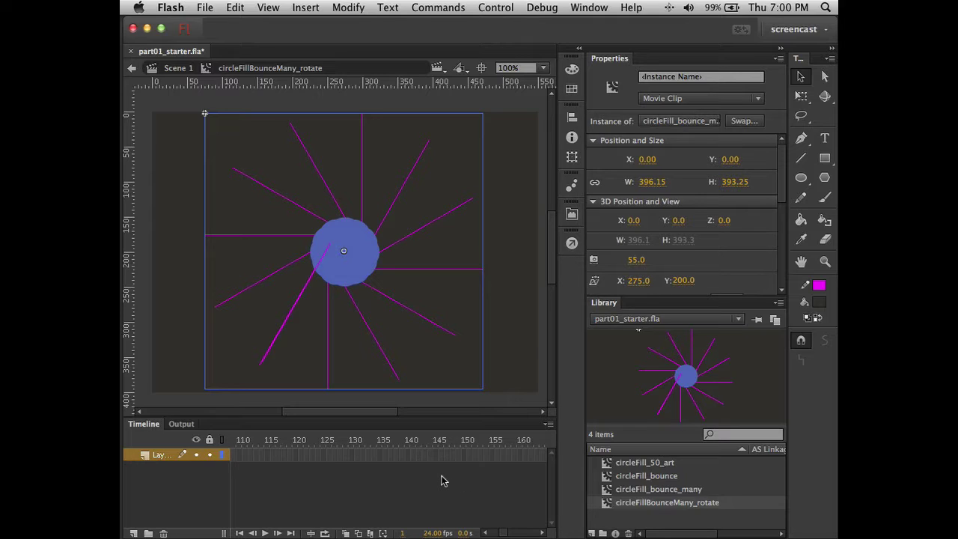
pyautogui.hscroll(-1, 442, 480)
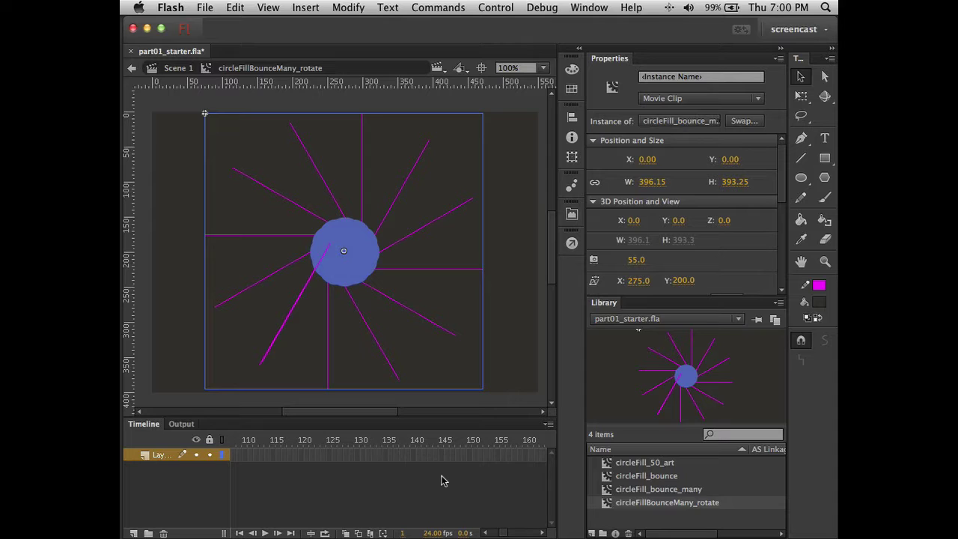
pyautogui.hscroll(-1, 442, 481)
pyautogui.hscroll(8, 442, 480)
pyautogui.click(508, 455)
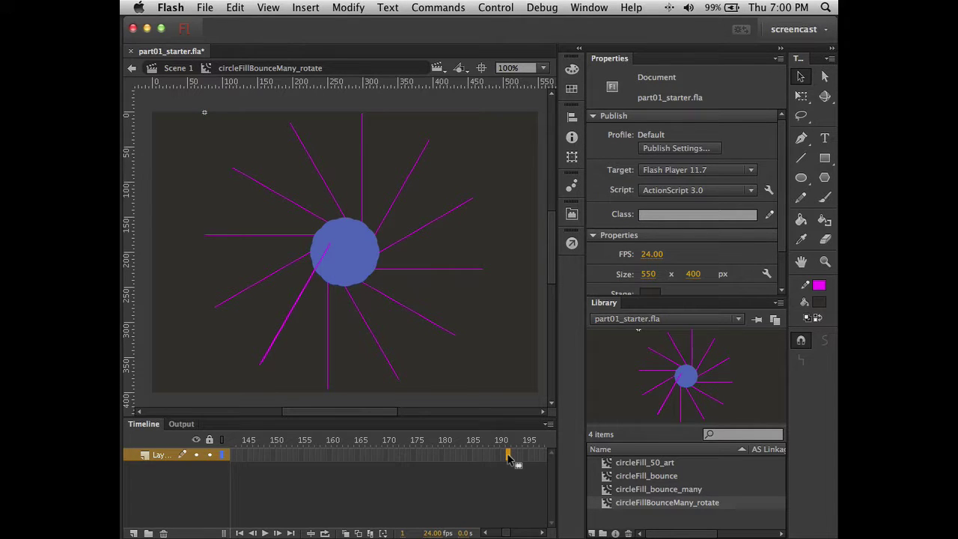
pyautogui.click(508, 455)
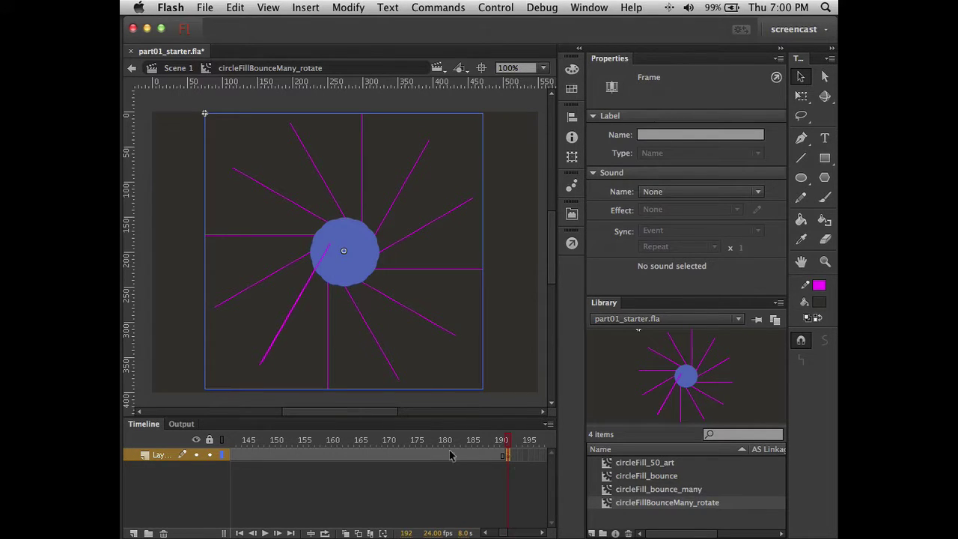
# Create a classic tween between the two keyframes with one clockwise (CW) rotation, and scrub the playhead to preview it.
pyautogui.rightClick(410, 458)
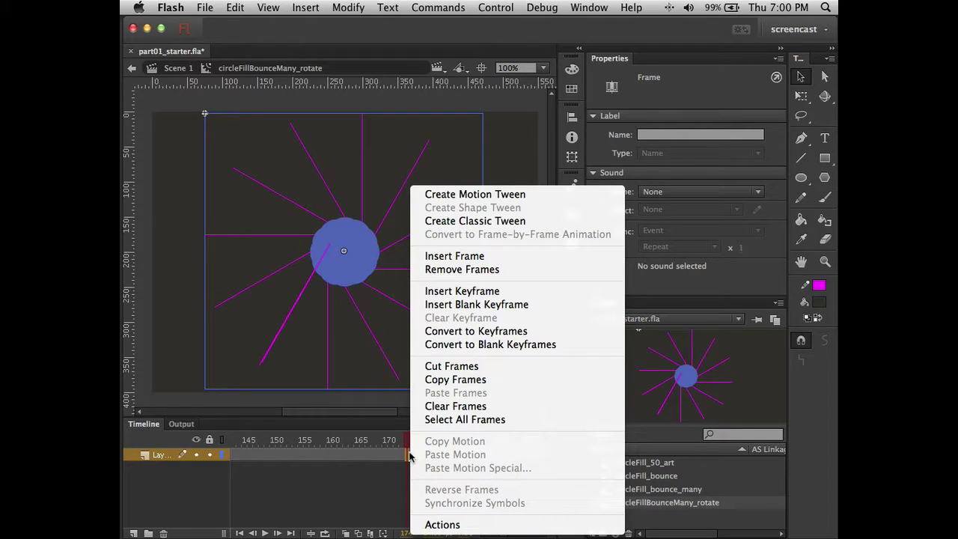
pyautogui.click(480, 222)
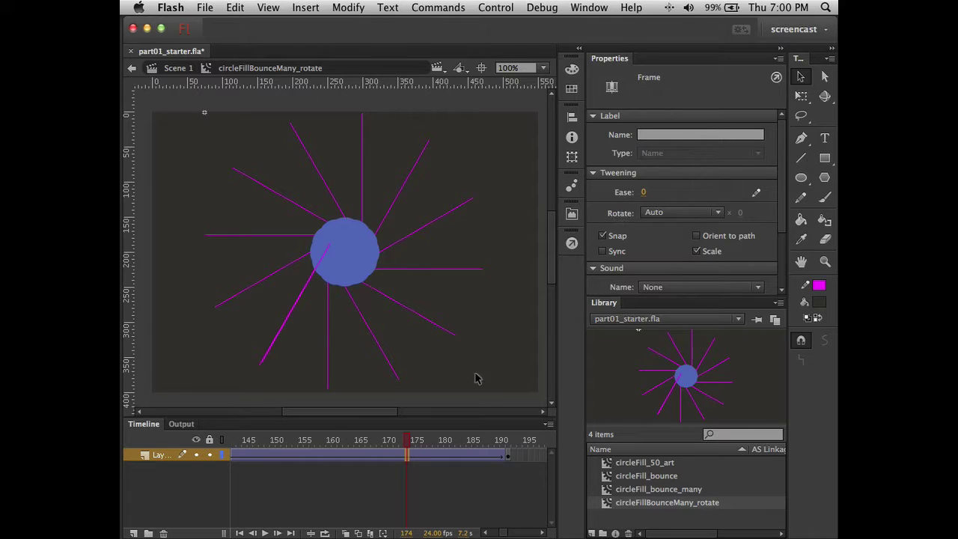
pyautogui.click(413, 456)
pyautogui.click(676, 215)
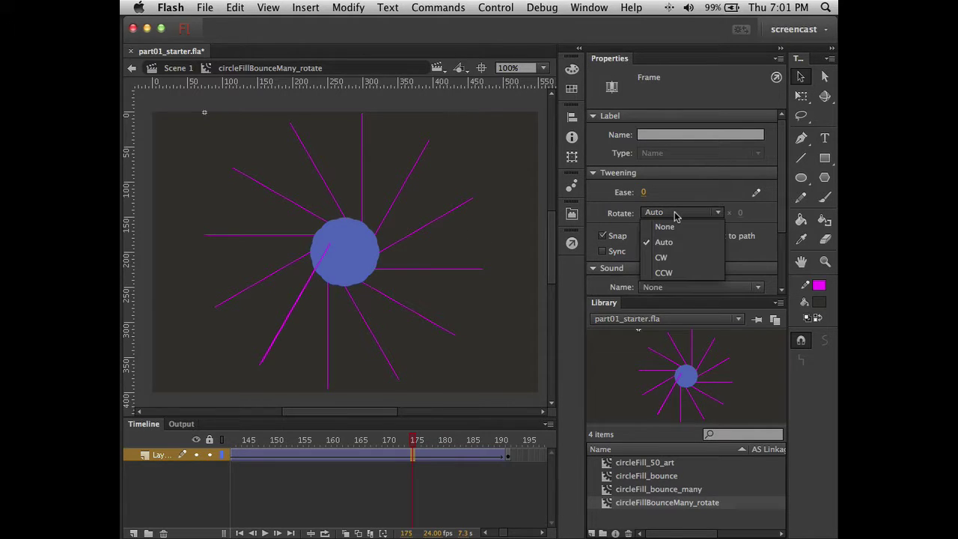
pyautogui.click(677, 257)
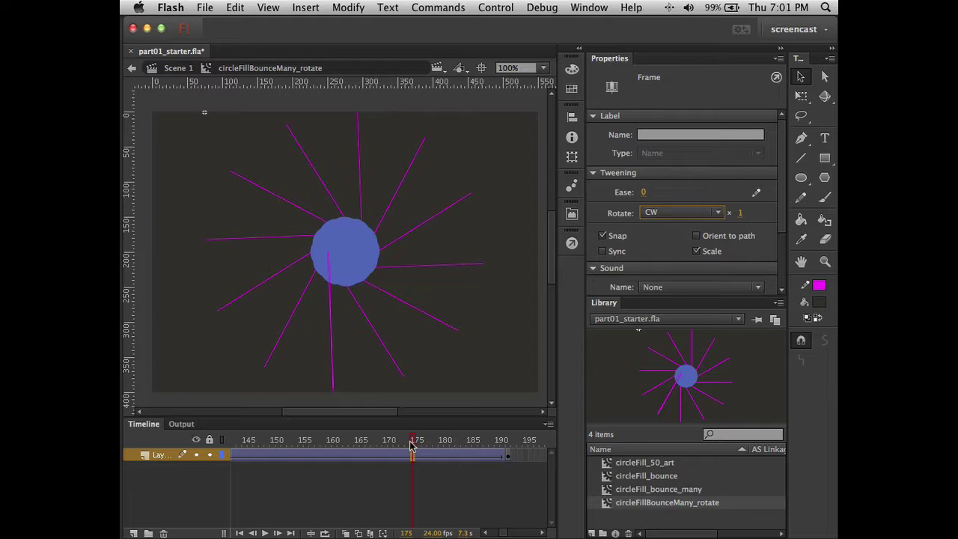
pyautogui.moveTo(412, 445); pyautogui.dragTo(375, 423)
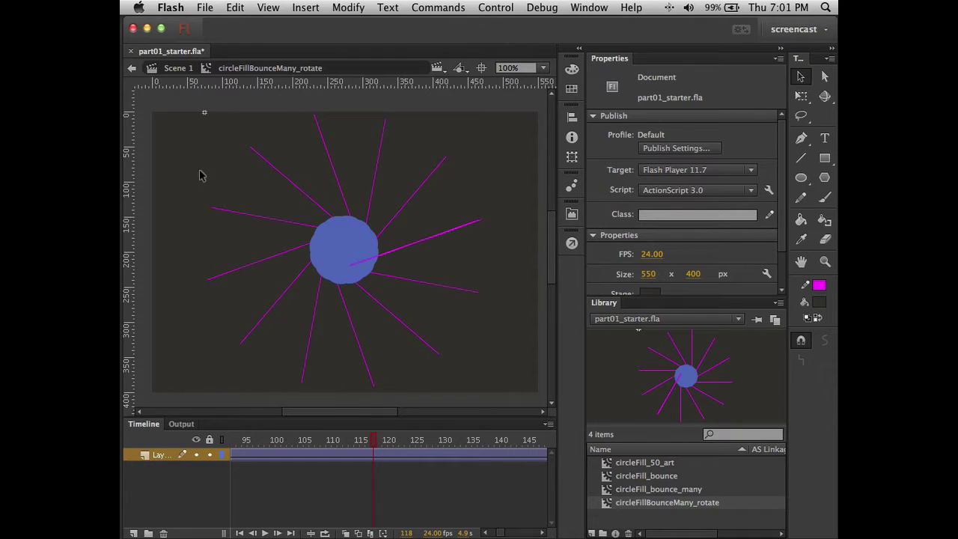
# Return to Scene 1, test the movie to watch the rotating ring animation, and close the preview.
pyautogui.click(174, 69)
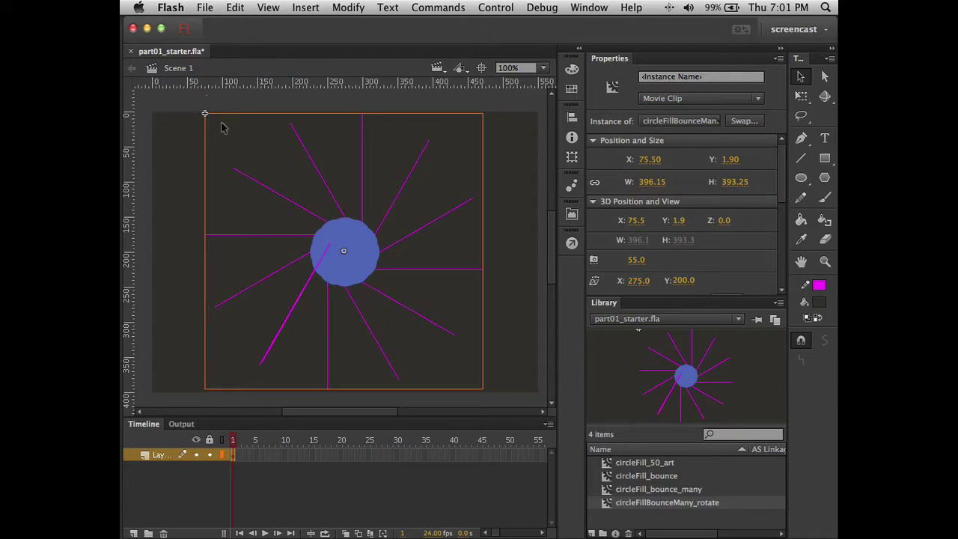
pyautogui.click(187, 240)
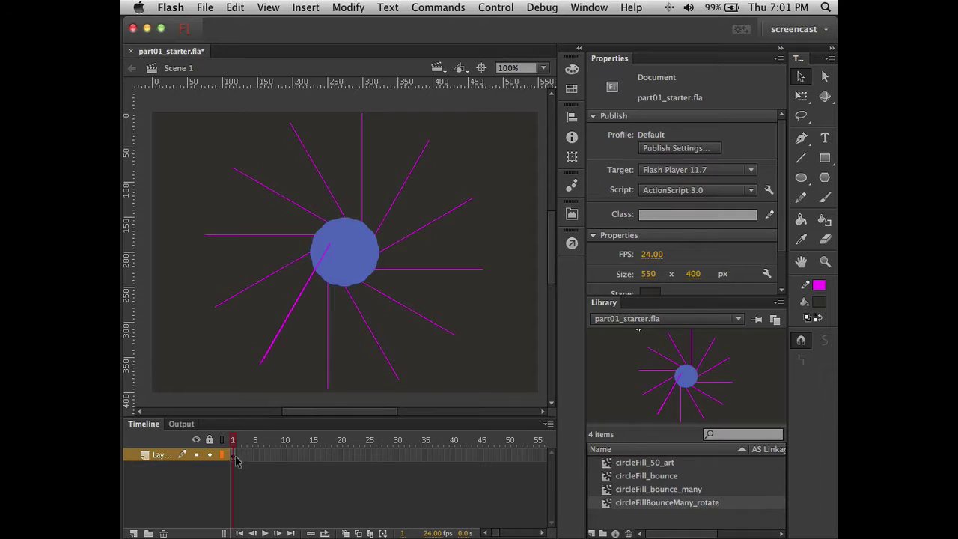
pyautogui.click(363, 264)
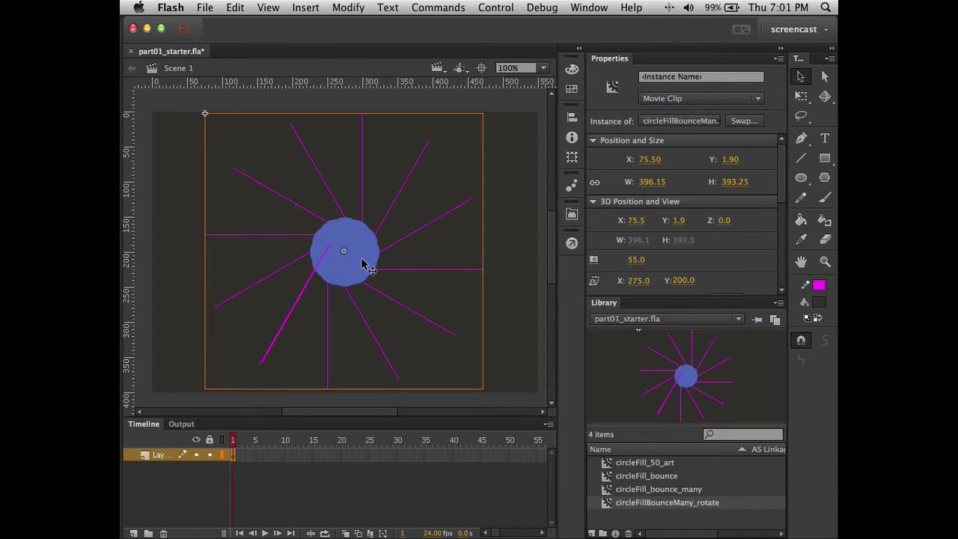
pyautogui.click(376, 500)
pyautogui.press('super+Return')
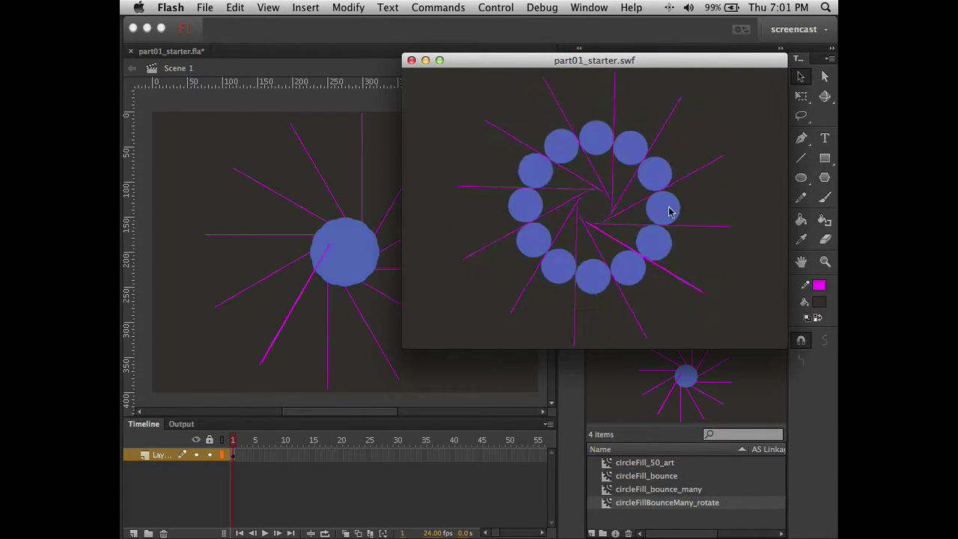
pyautogui.click(411, 60)
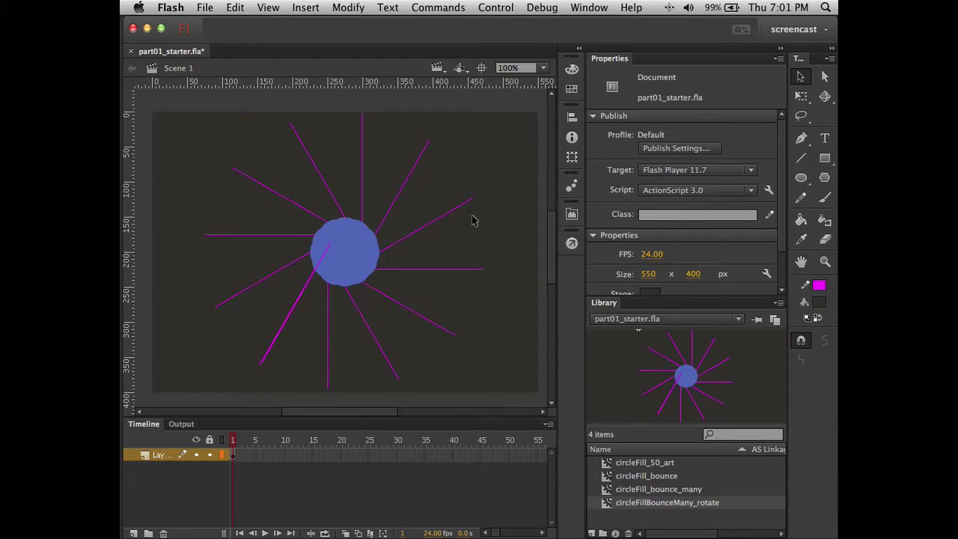
# Open circleFill_bounce from the library and turn the layer holding the magenta line into a guide layer.
pyautogui.click(609, 478)
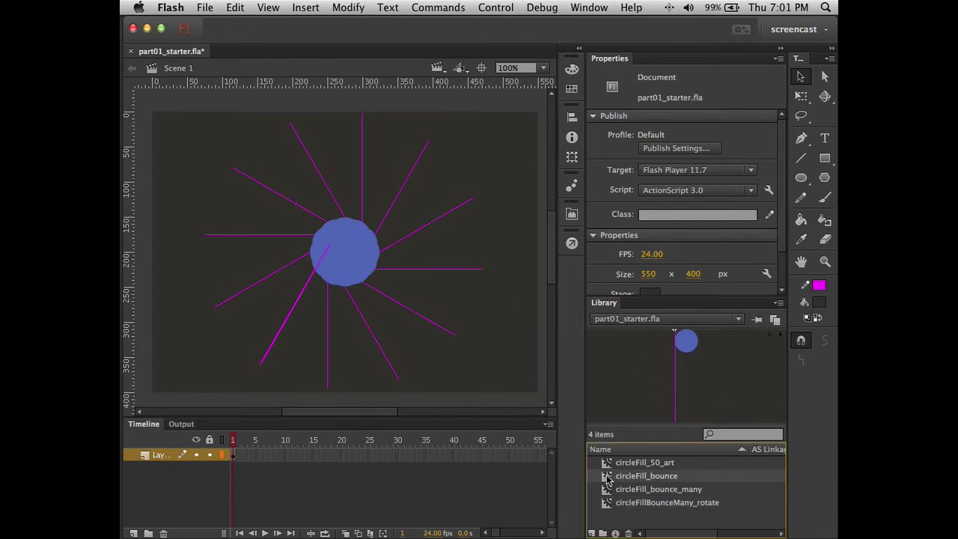
pyautogui.doubleClick(608, 480)
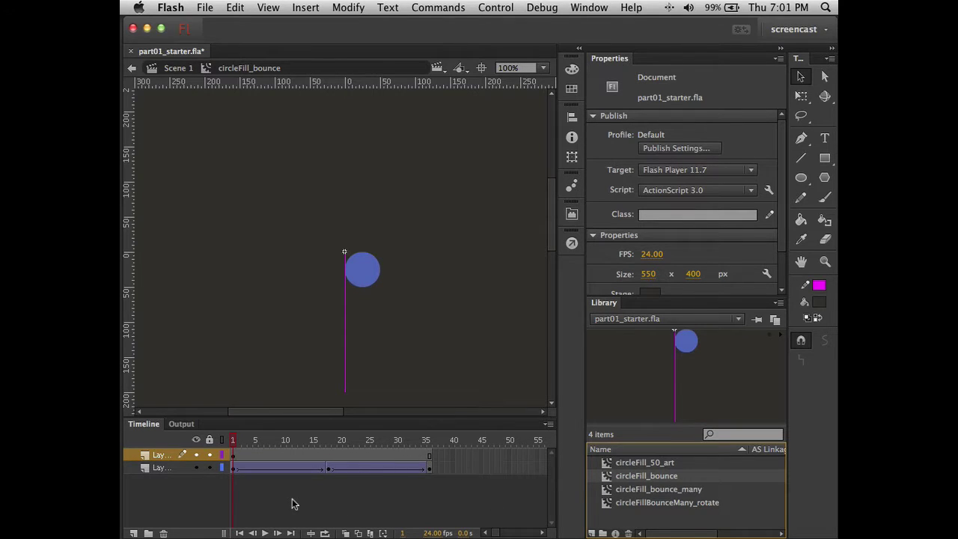
pyautogui.click(195, 455)
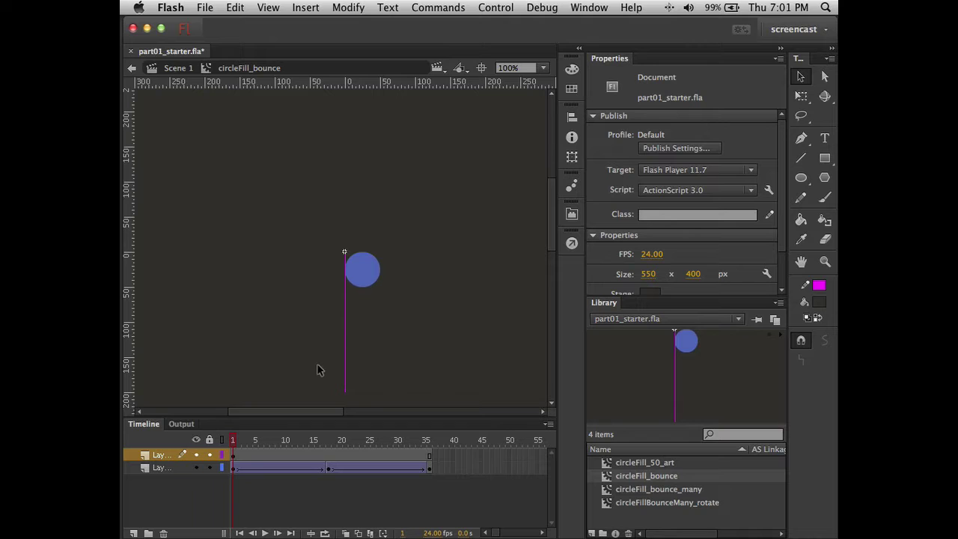
pyautogui.click(145, 455)
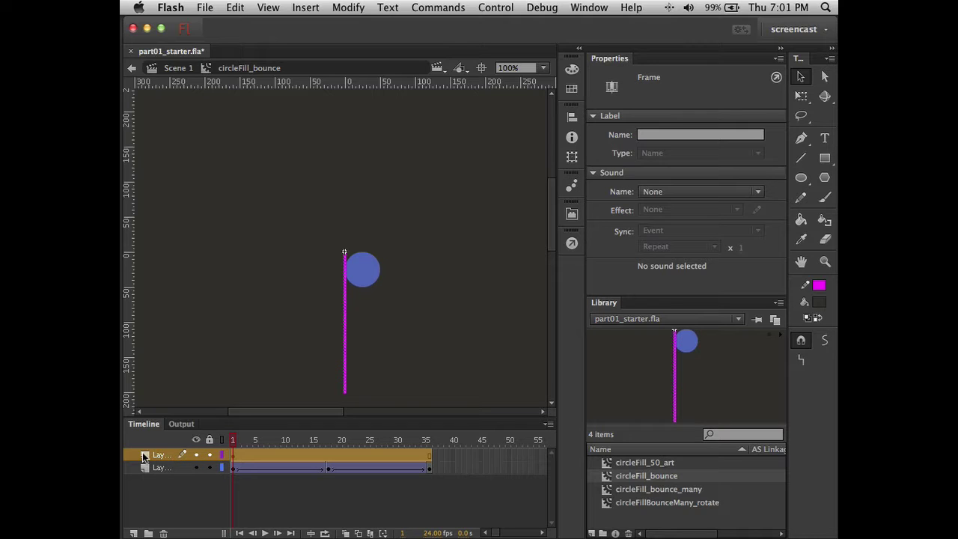
pyautogui.rightClick(144, 456)
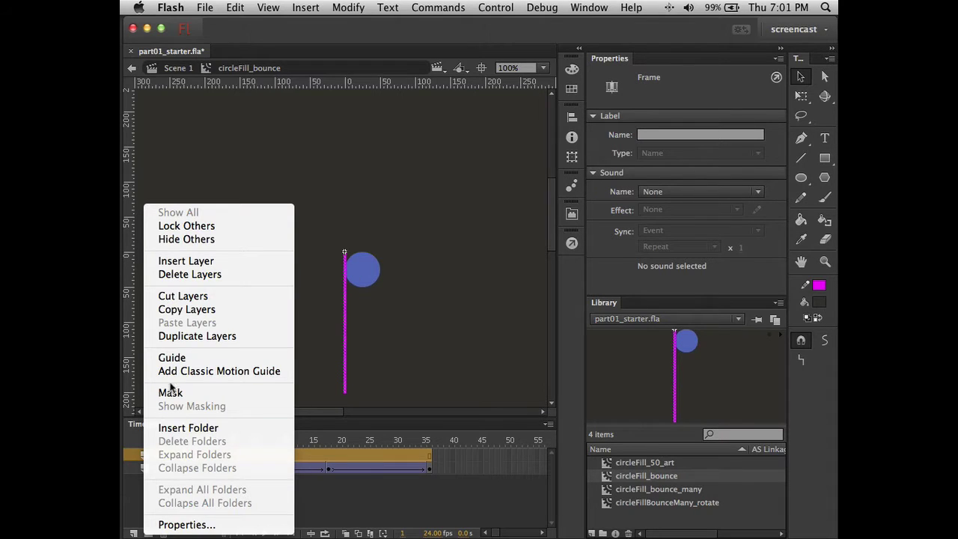
pyautogui.click(172, 358)
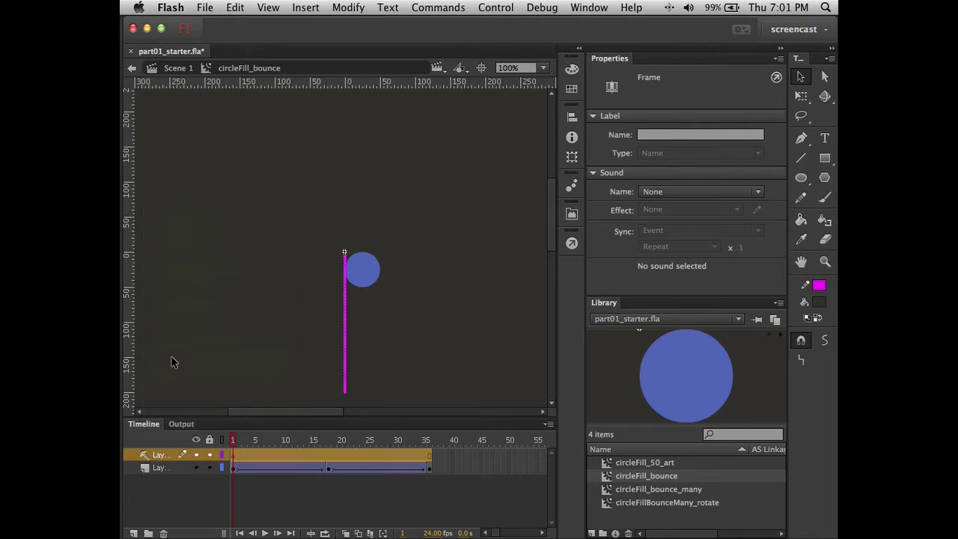
pyautogui.click(225, 358)
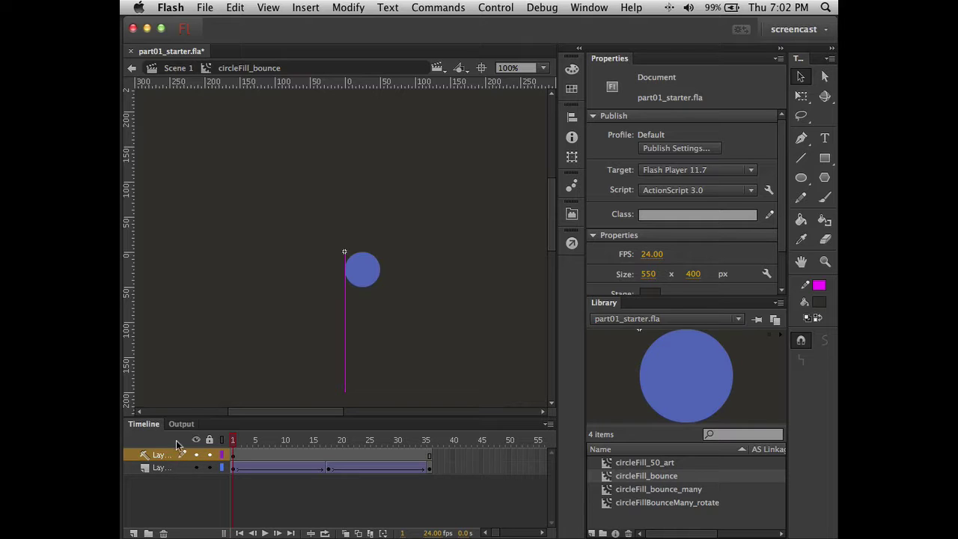
# Go back to Scene 1, test the movie to check the animation without the guide lines, and close the preview.
pyautogui.click(174, 69)
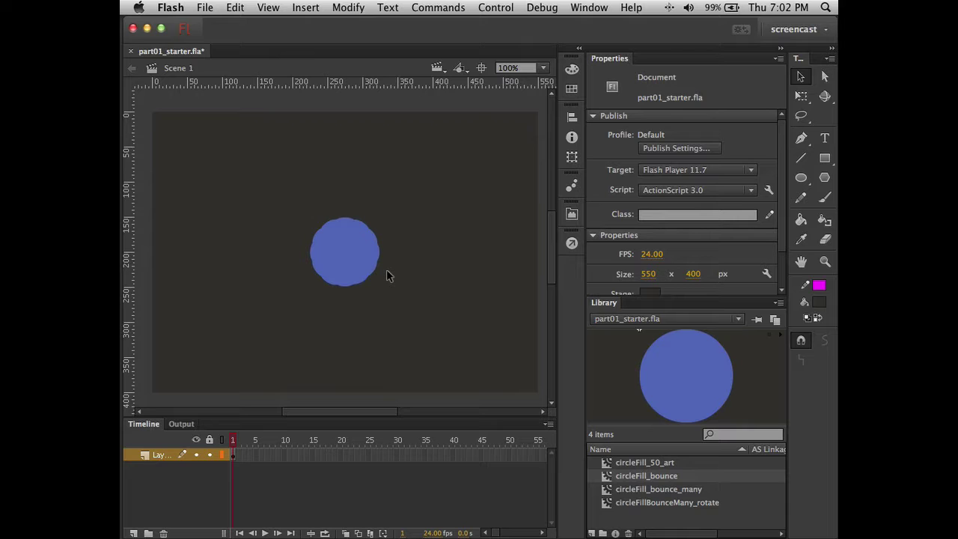
pyautogui.press('super+Return')
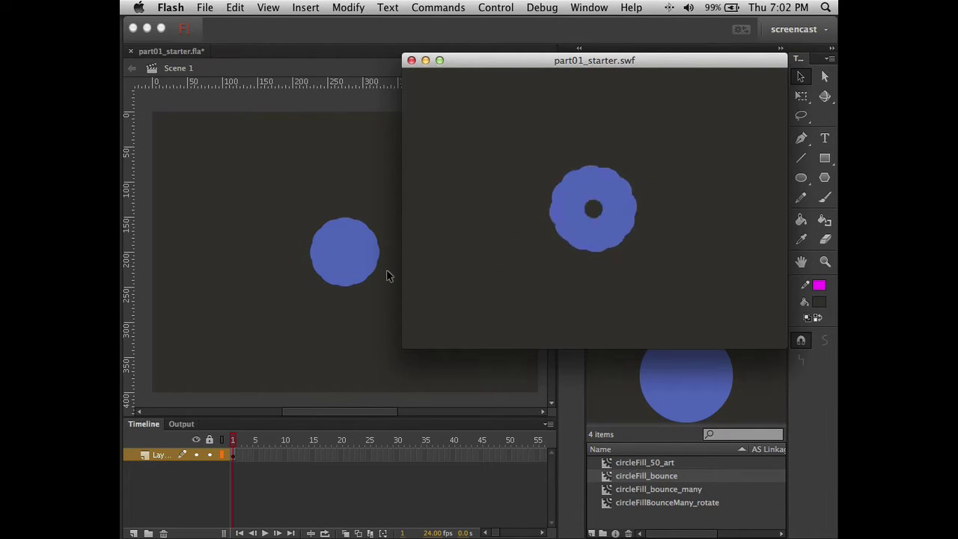
pyautogui.click(411, 60)
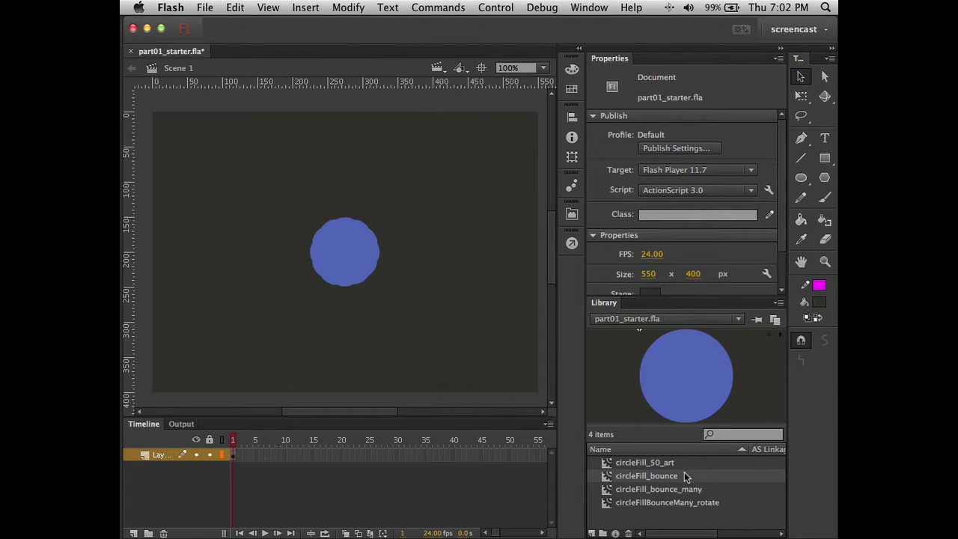
# Place two more circleFillBounceMany_rotate instances on the stage, one overlapping the original at its lower right and one to its left.
pyautogui.click(643, 501)
pyautogui.moveTo(687, 389); pyautogui.dragTo(372, 277)
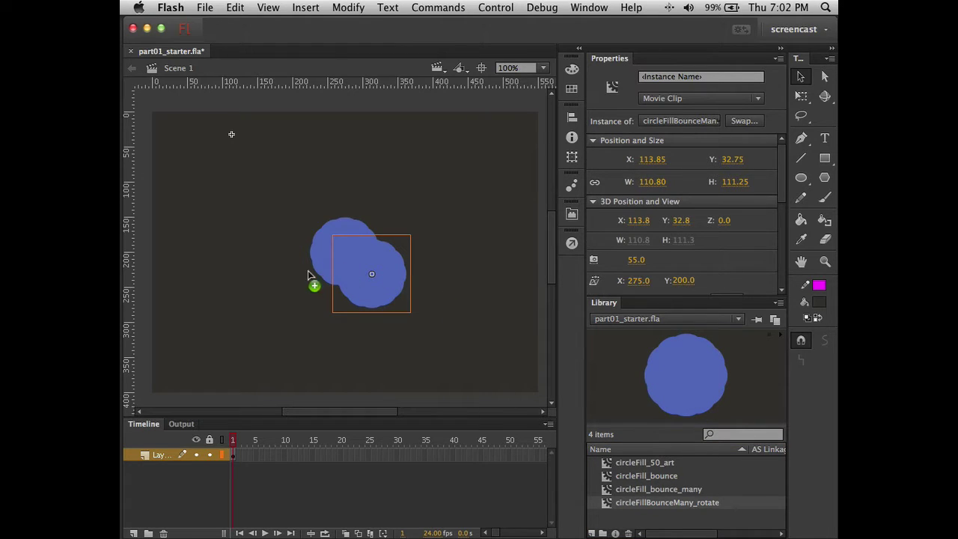
pyautogui.moveTo(263, 292); pyautogui.dragTo(264, 292)
# Apply a 41% Tint color effect in bright green (RGB 0, 255, 187) to the new instance overlapping the original.
pyautogui.click(365, 274)
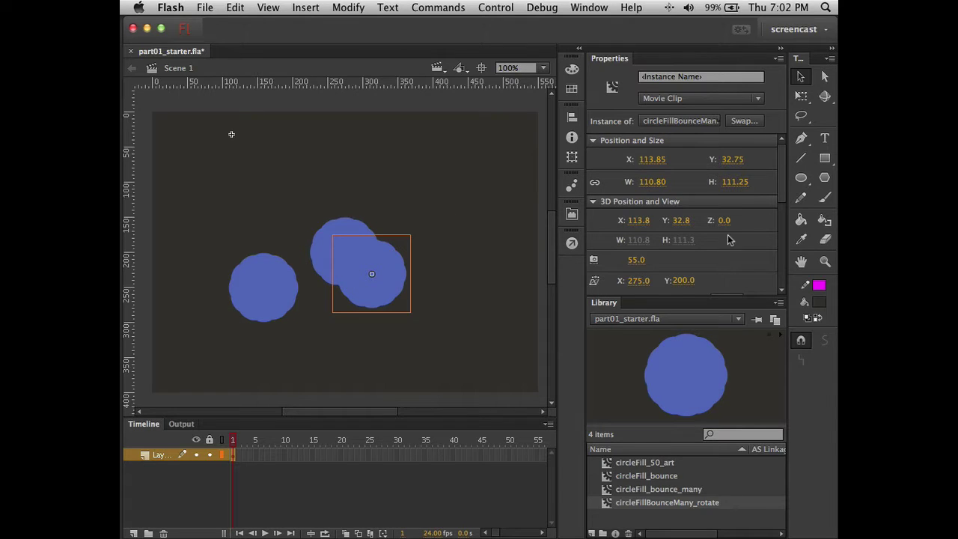
pyautogui.doubleClick(618, 306)
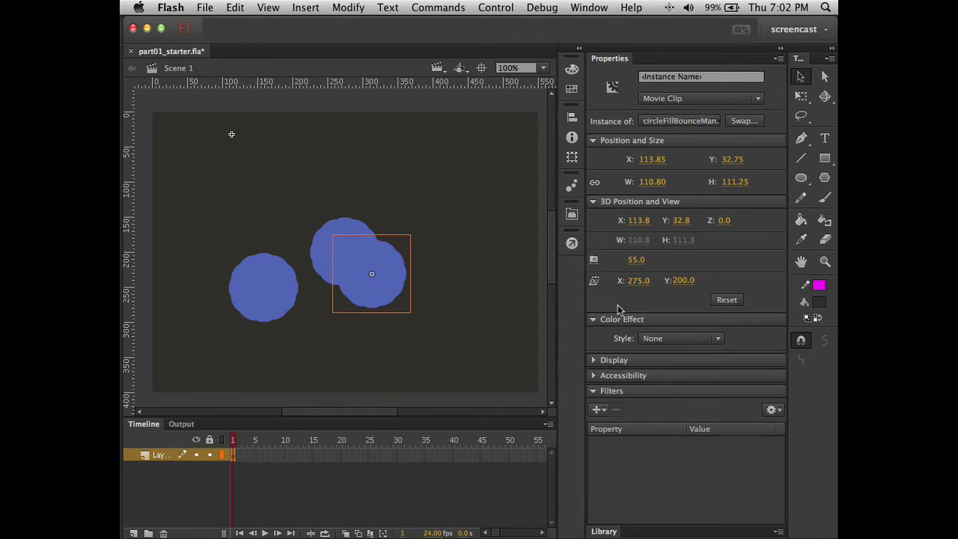
pyautogui.click(663, 340)
pyautogui.click(676, 382)
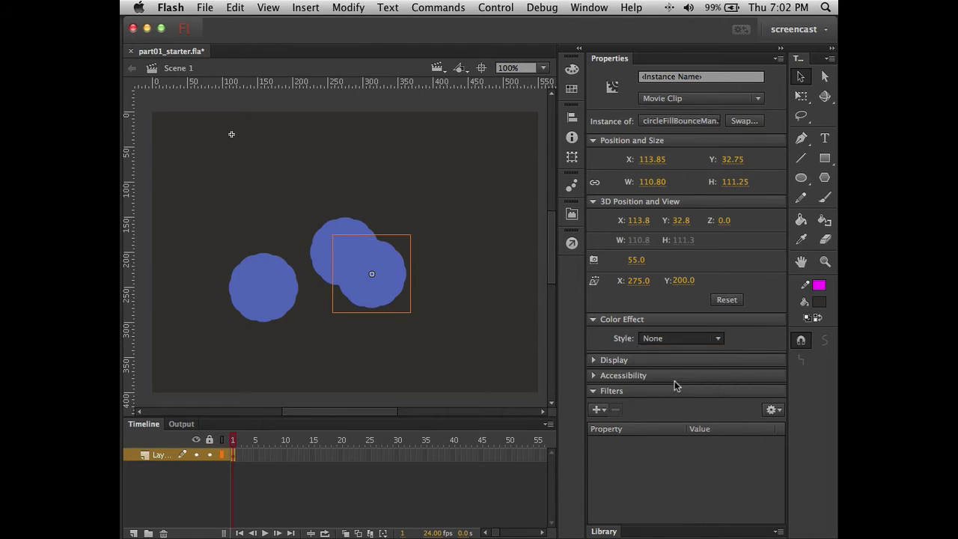
pyautogui.click(752, 340)
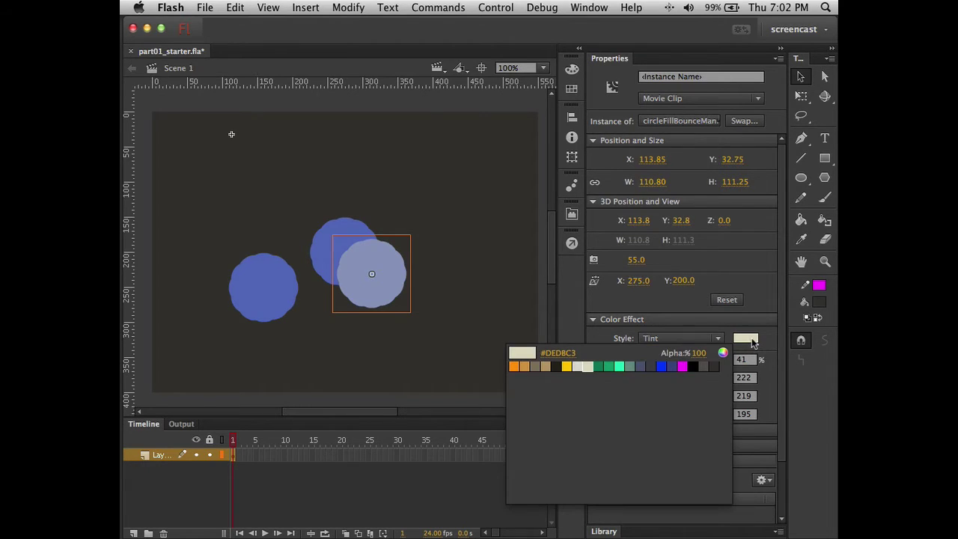
pyautogui.click(620, 365)
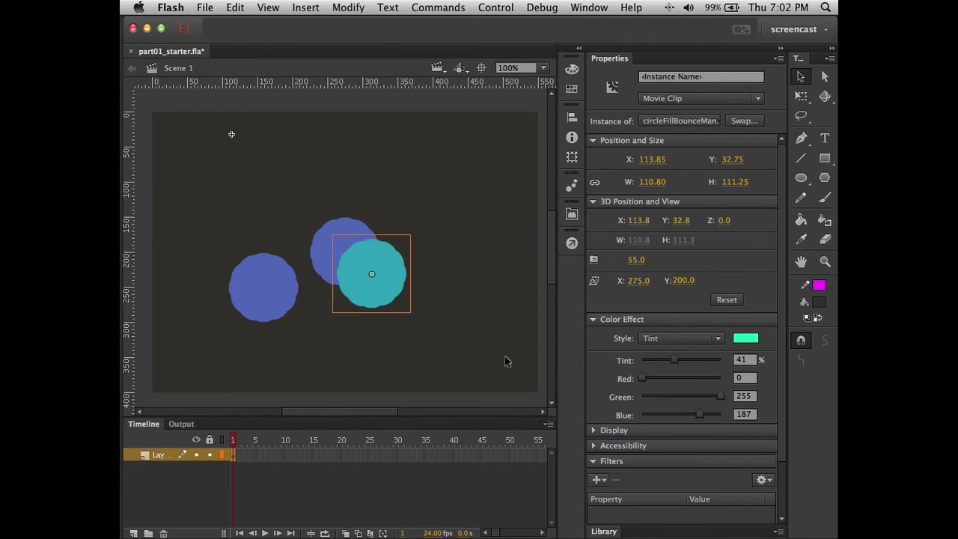
# Apply a 41% Tint color effect in orange (RGB 255, 153, 0) to the separate instance left of the original.
pyautogui.click(279, 283)
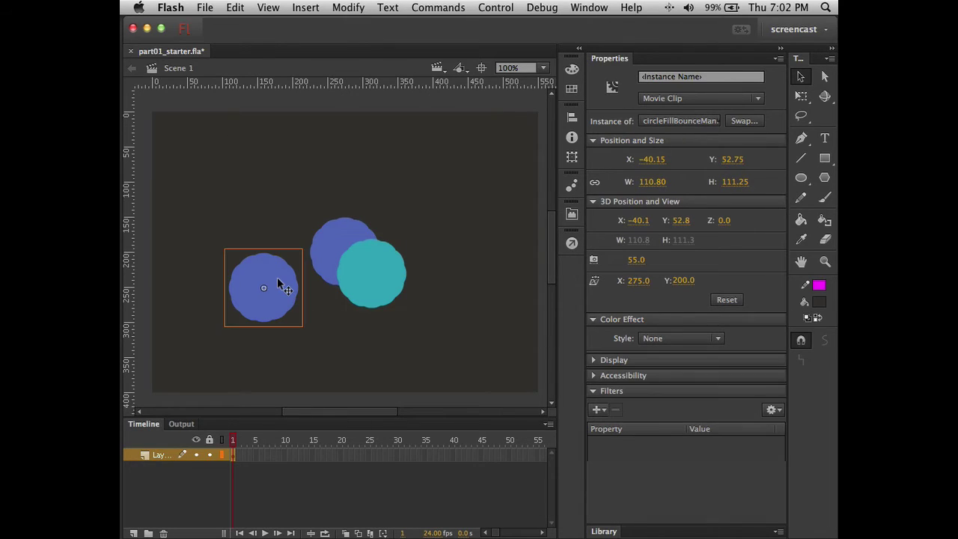
pyautogui.click(704, 342)
pyautogui.click(696, 382)
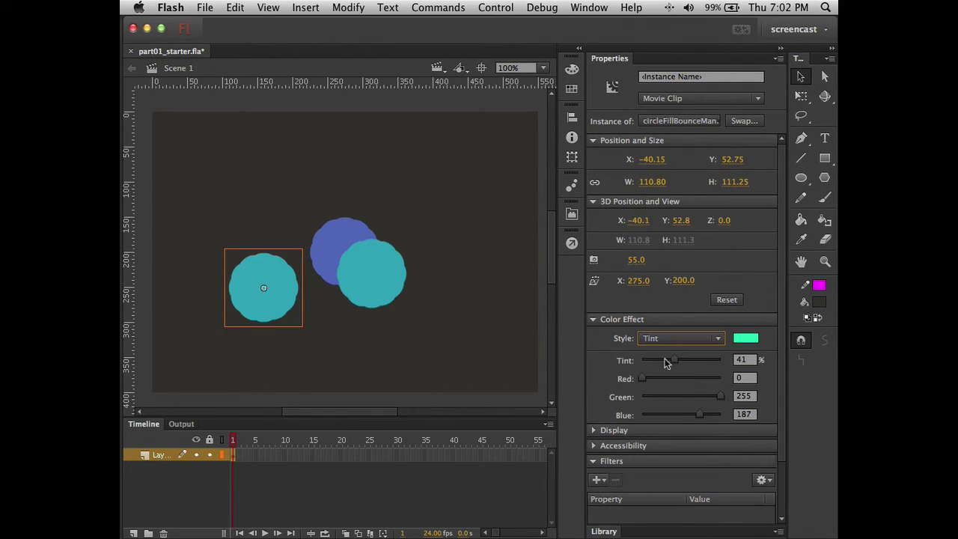
pyautogui.click(739, 341)
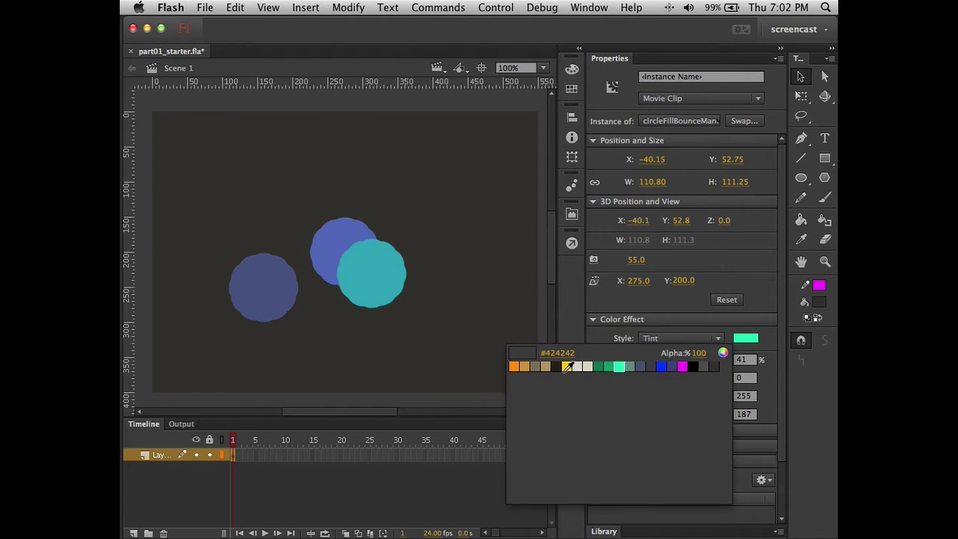
pyautogui.click(515, 365)
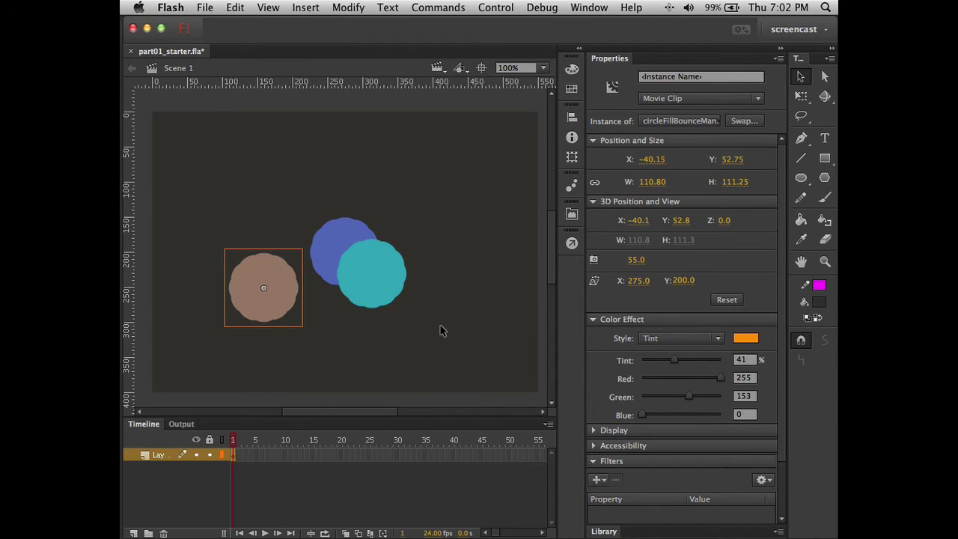
# Deselect the instance and test the movie to view the three differently colored rotating rings.
pyautogui.click(425, 342)
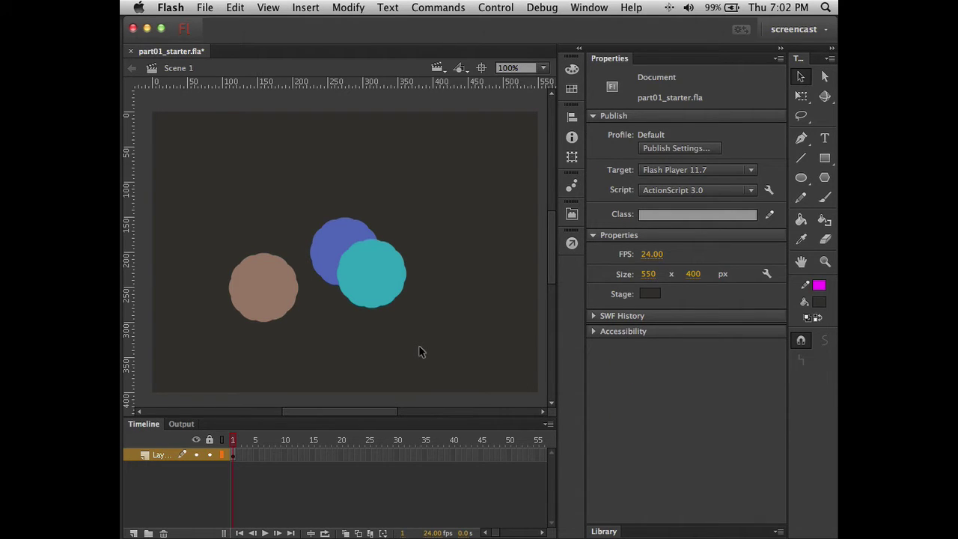
pyautogui.press('super+Return')
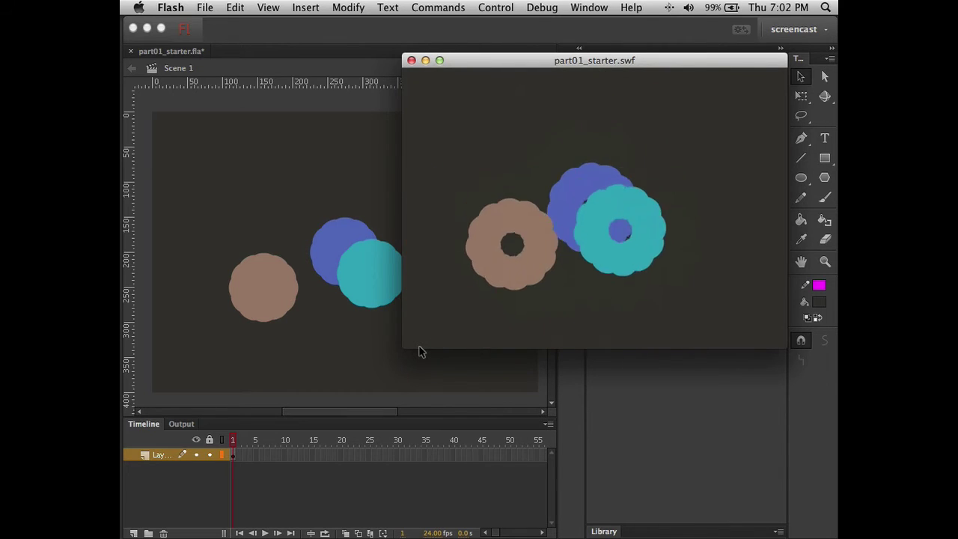